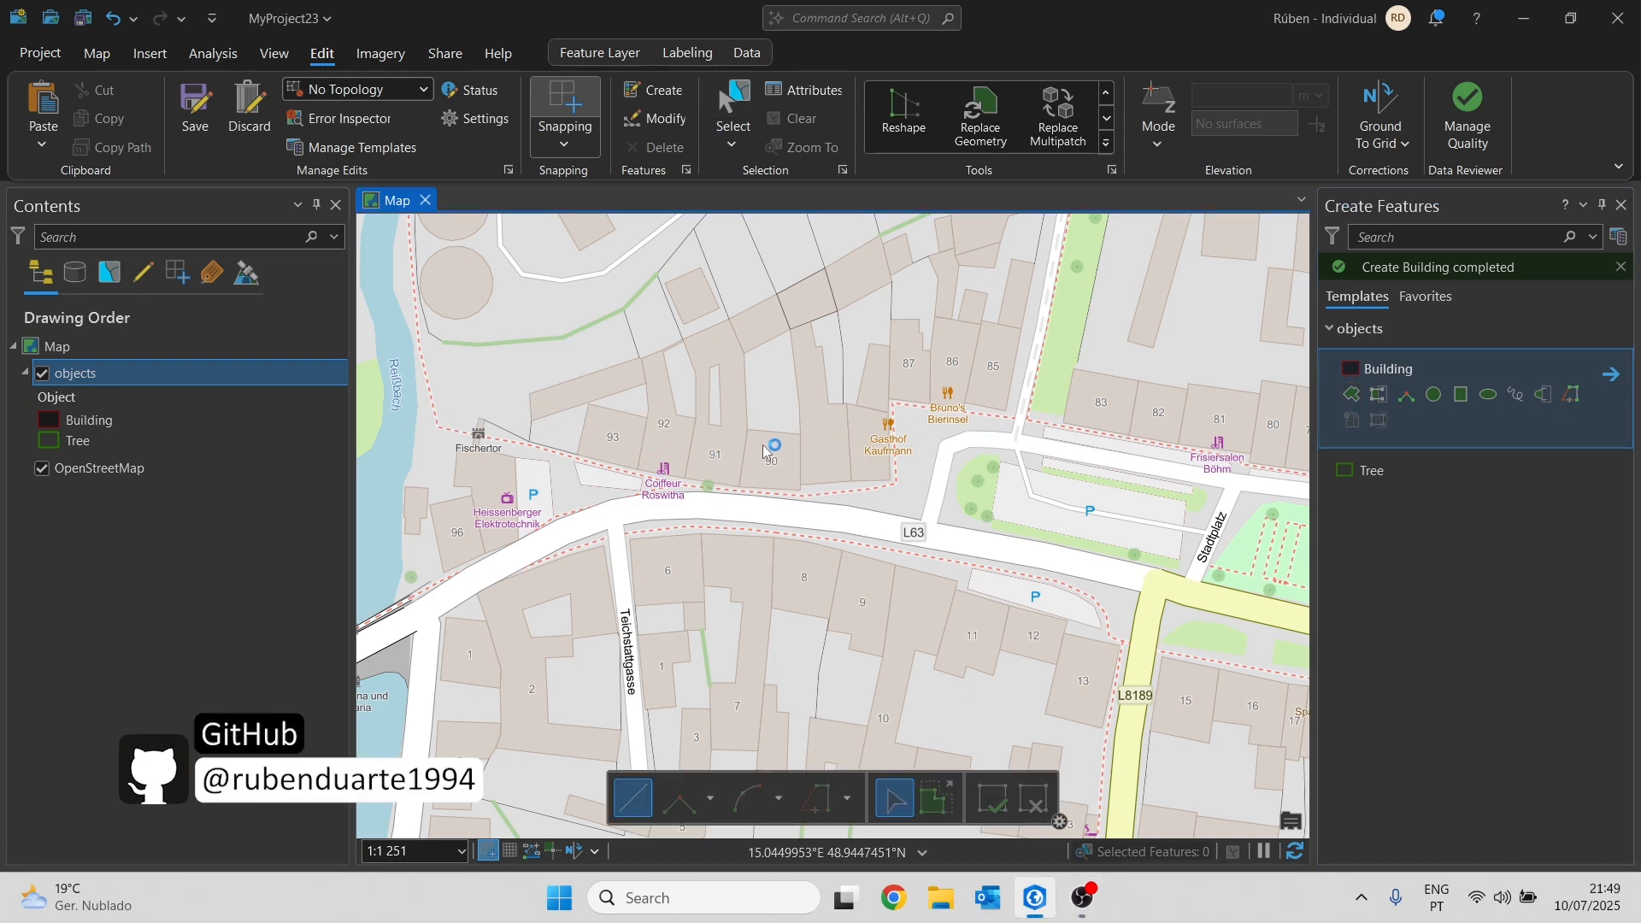
# - Digitize a Building polygon over the footprint of house number 90, following its four corners
pyautogui.scroll(5, 763, 450)
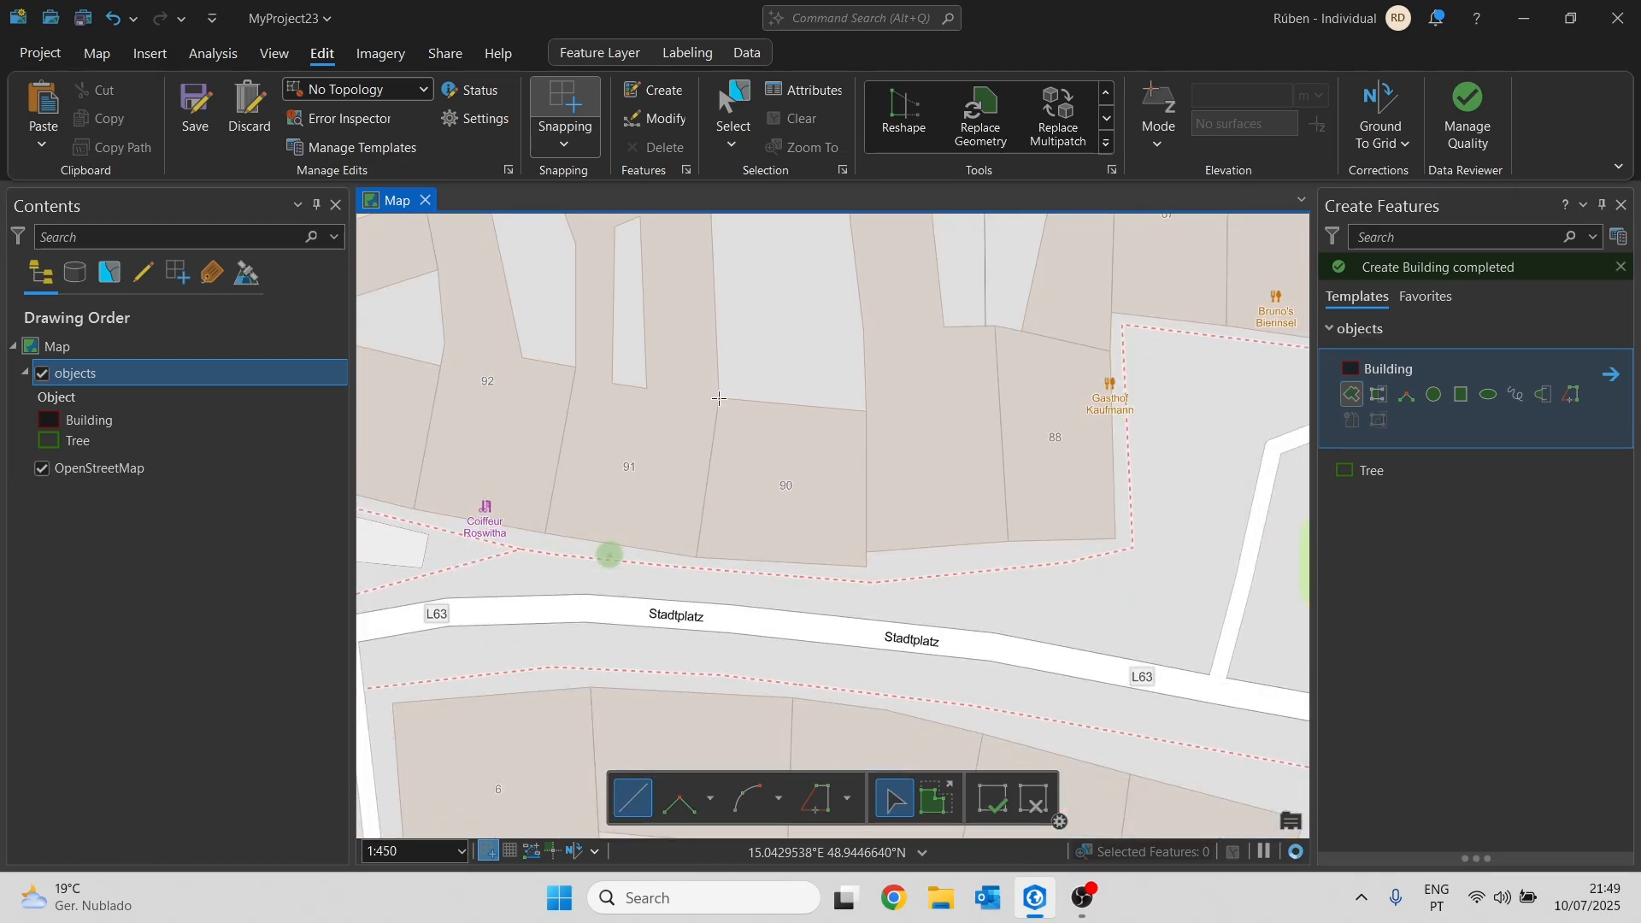
pyautogui.click(701, 561)
pyautogui.click(870, 572)
pyautogui.doubleClick(862, 408)
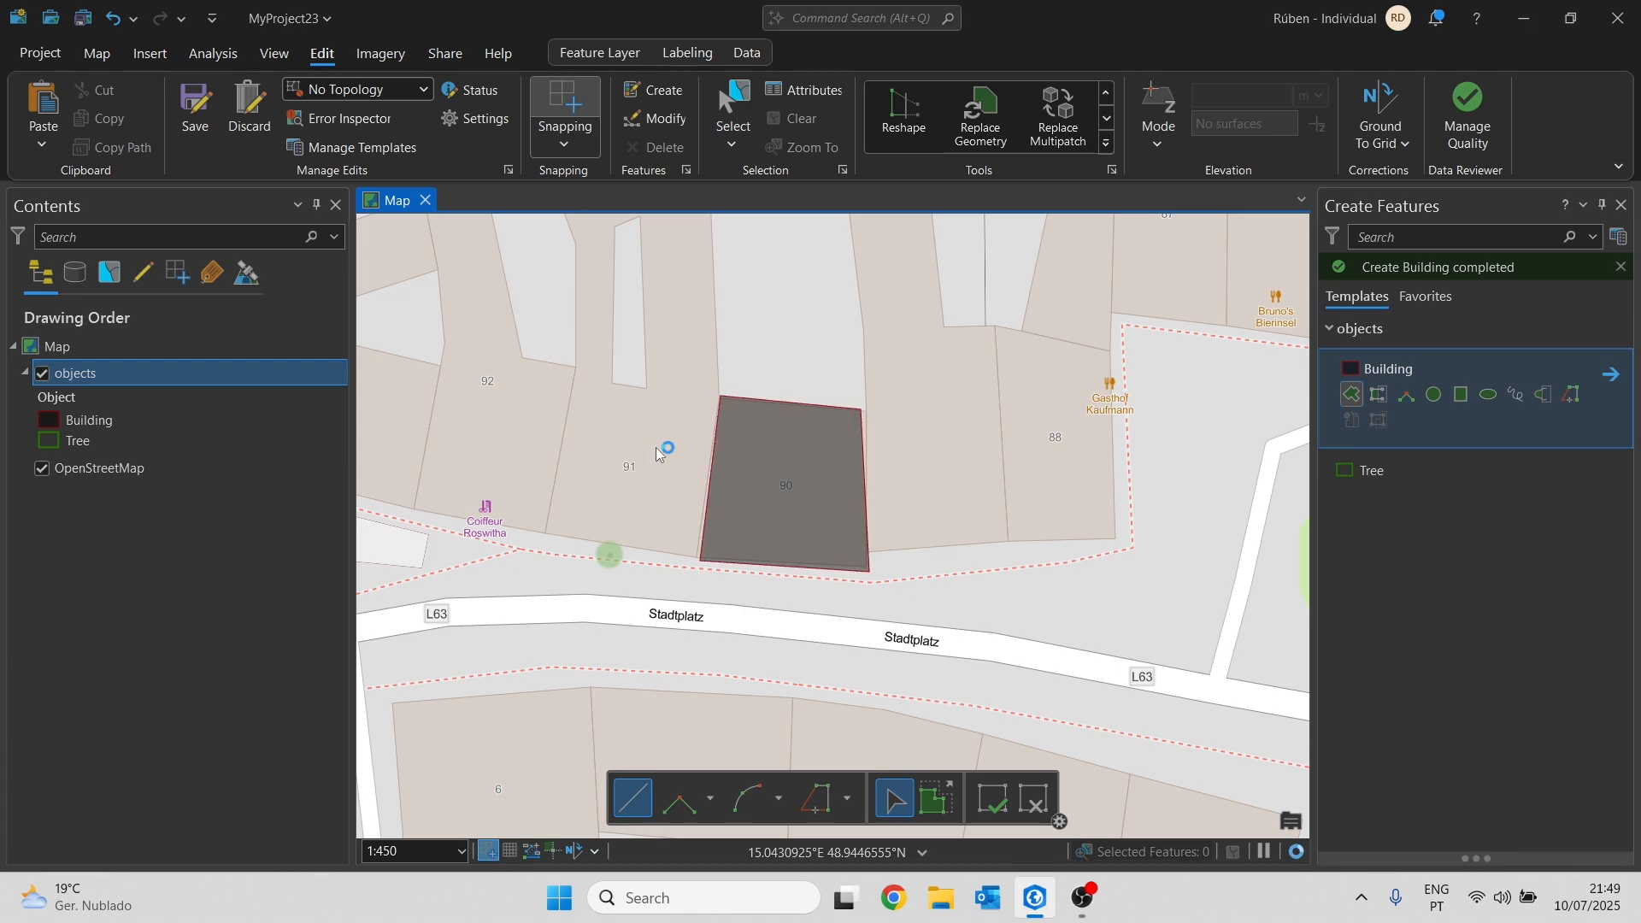
# - Digitize a Building polygon around the outline of house number 91, sharing its boundary with the number 90 polygon
pyautogui.moveTo(767, 466); pyautogui.dragTo(774, 477)
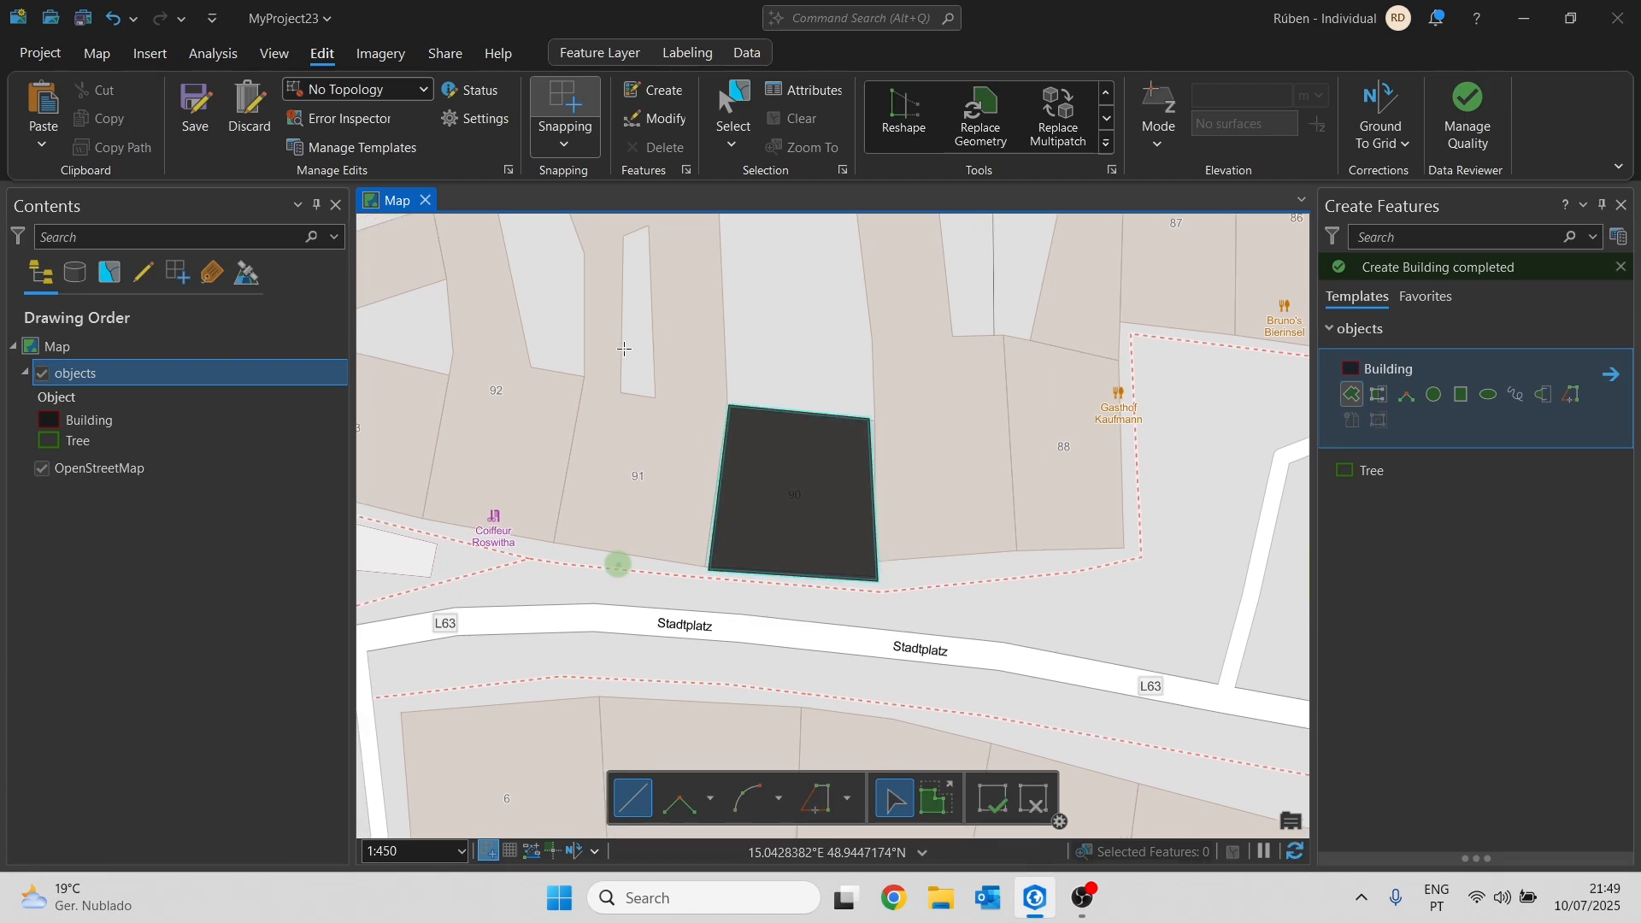
pyautogui.moveTo(624, 348); pyautogui.dragTo(813, 542)
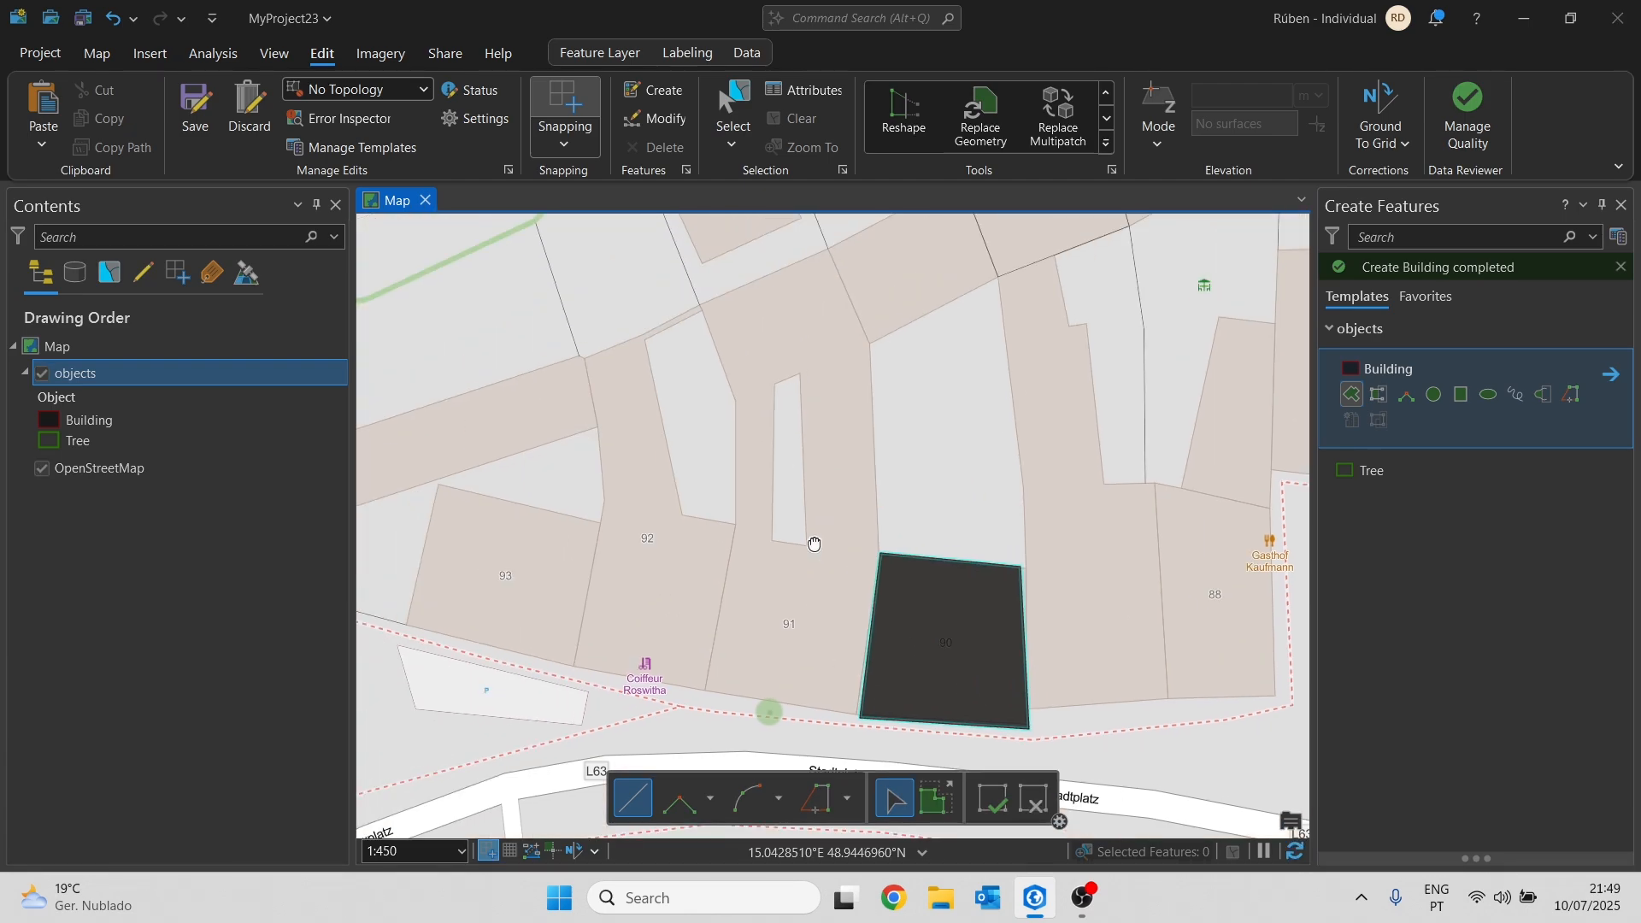
pyautogui.click(864, 725)
pyautogui.click(711, 689)
pyautogui.click(742, 528)
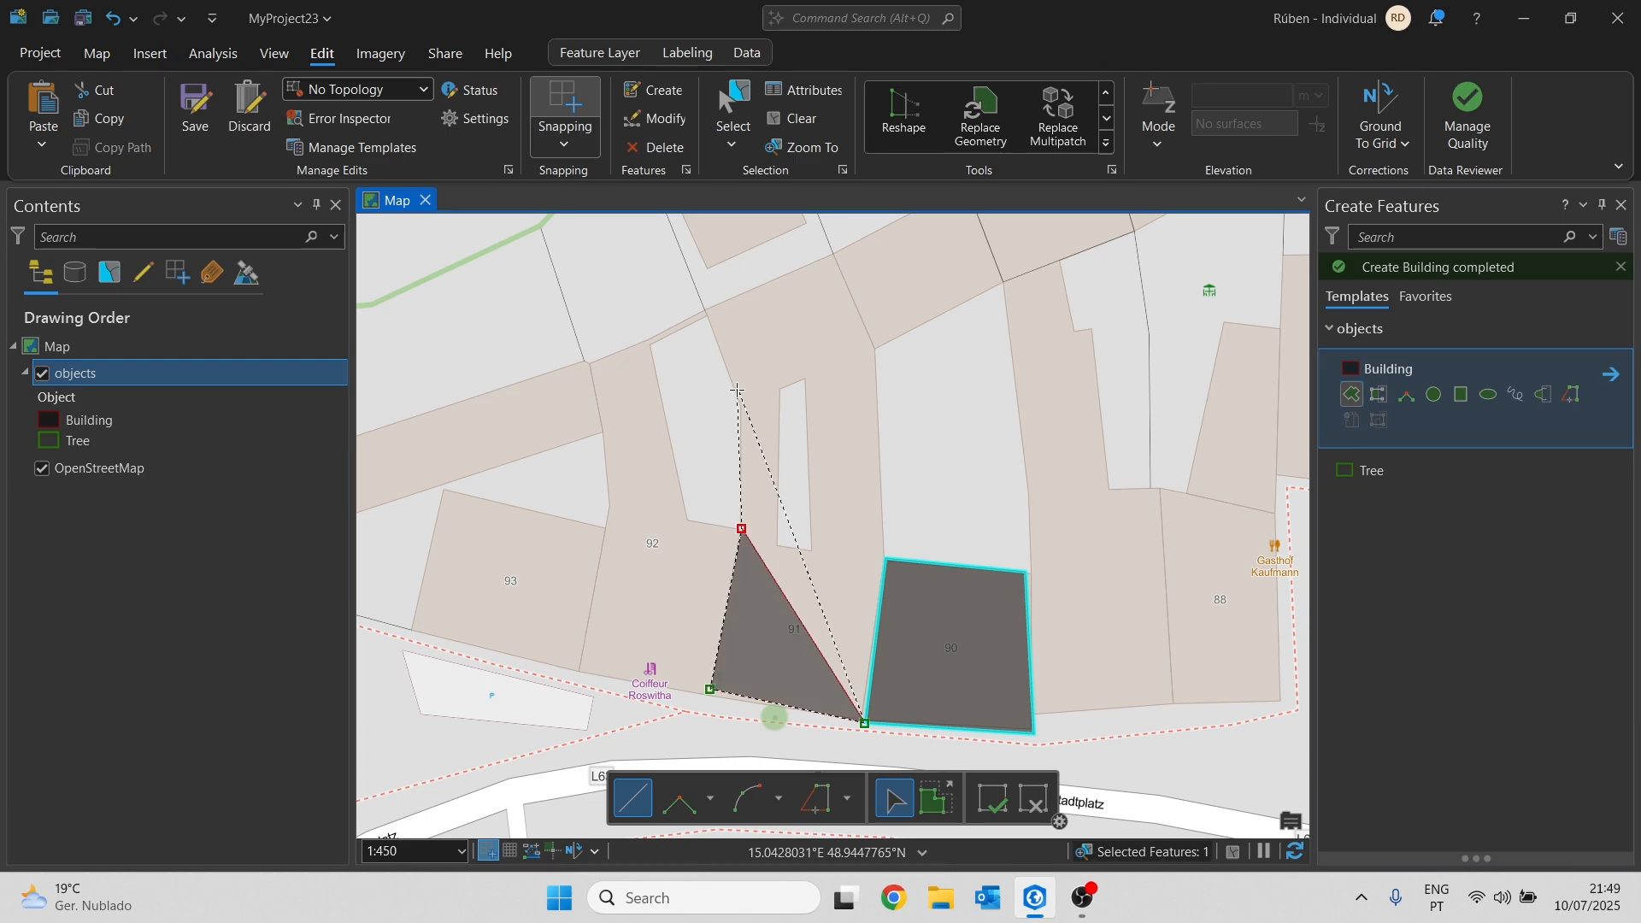
pyautogui.click(739, 399)
pyautogui.click(704, 310)
pyautogui.click(838, 252)
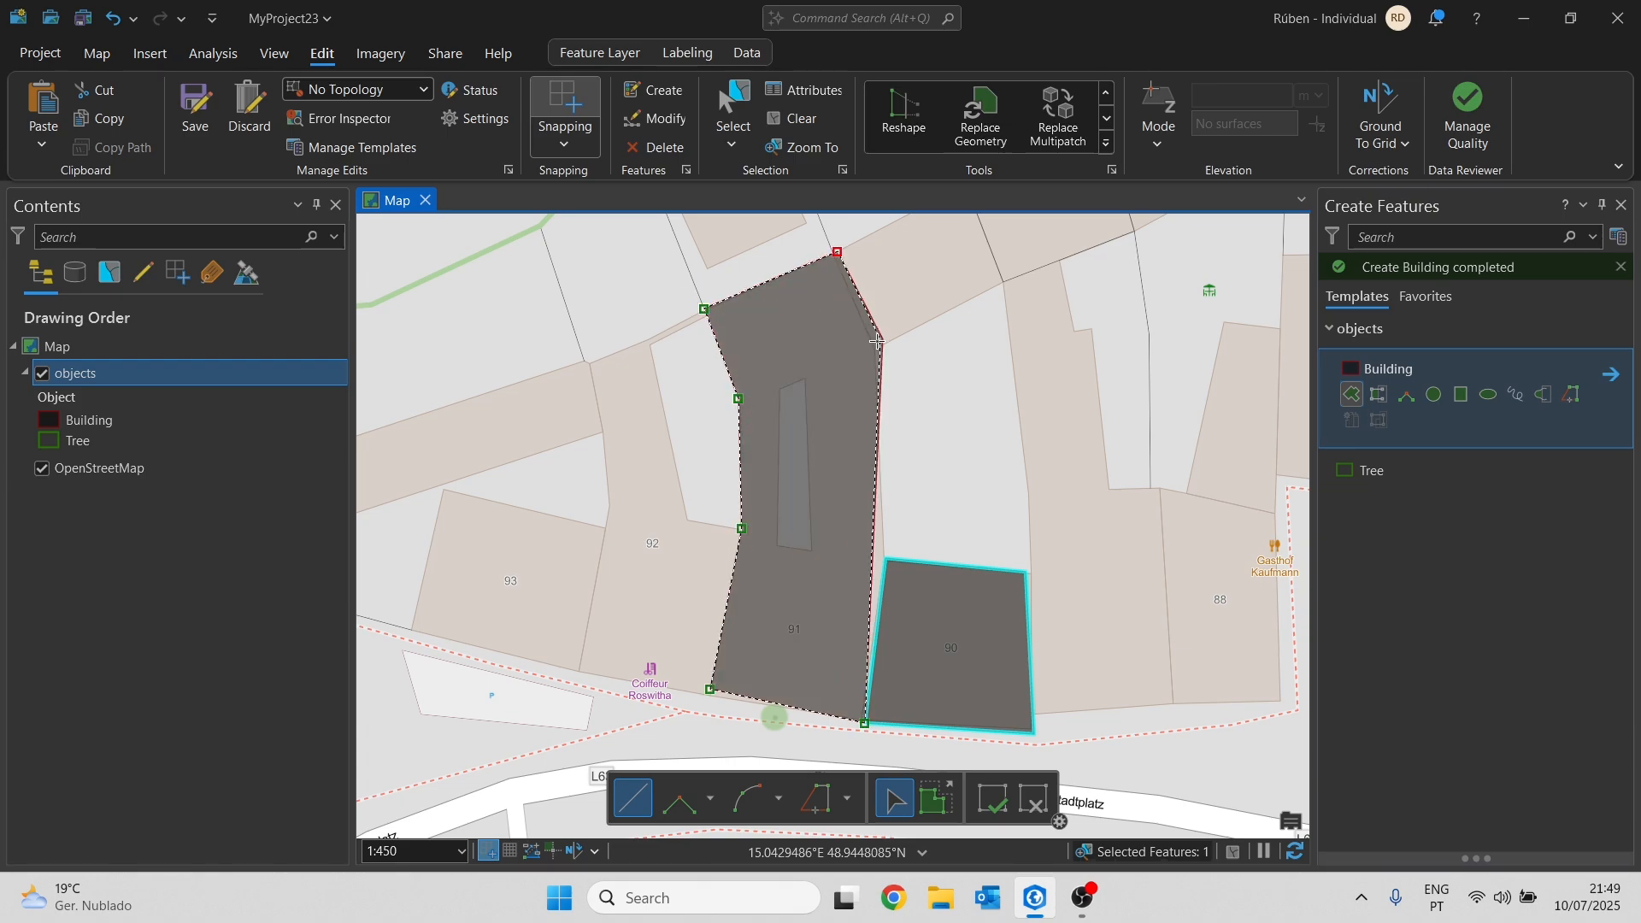
pyautogui.click(877, 345)
pyautogui.doubleClick(884, 559)
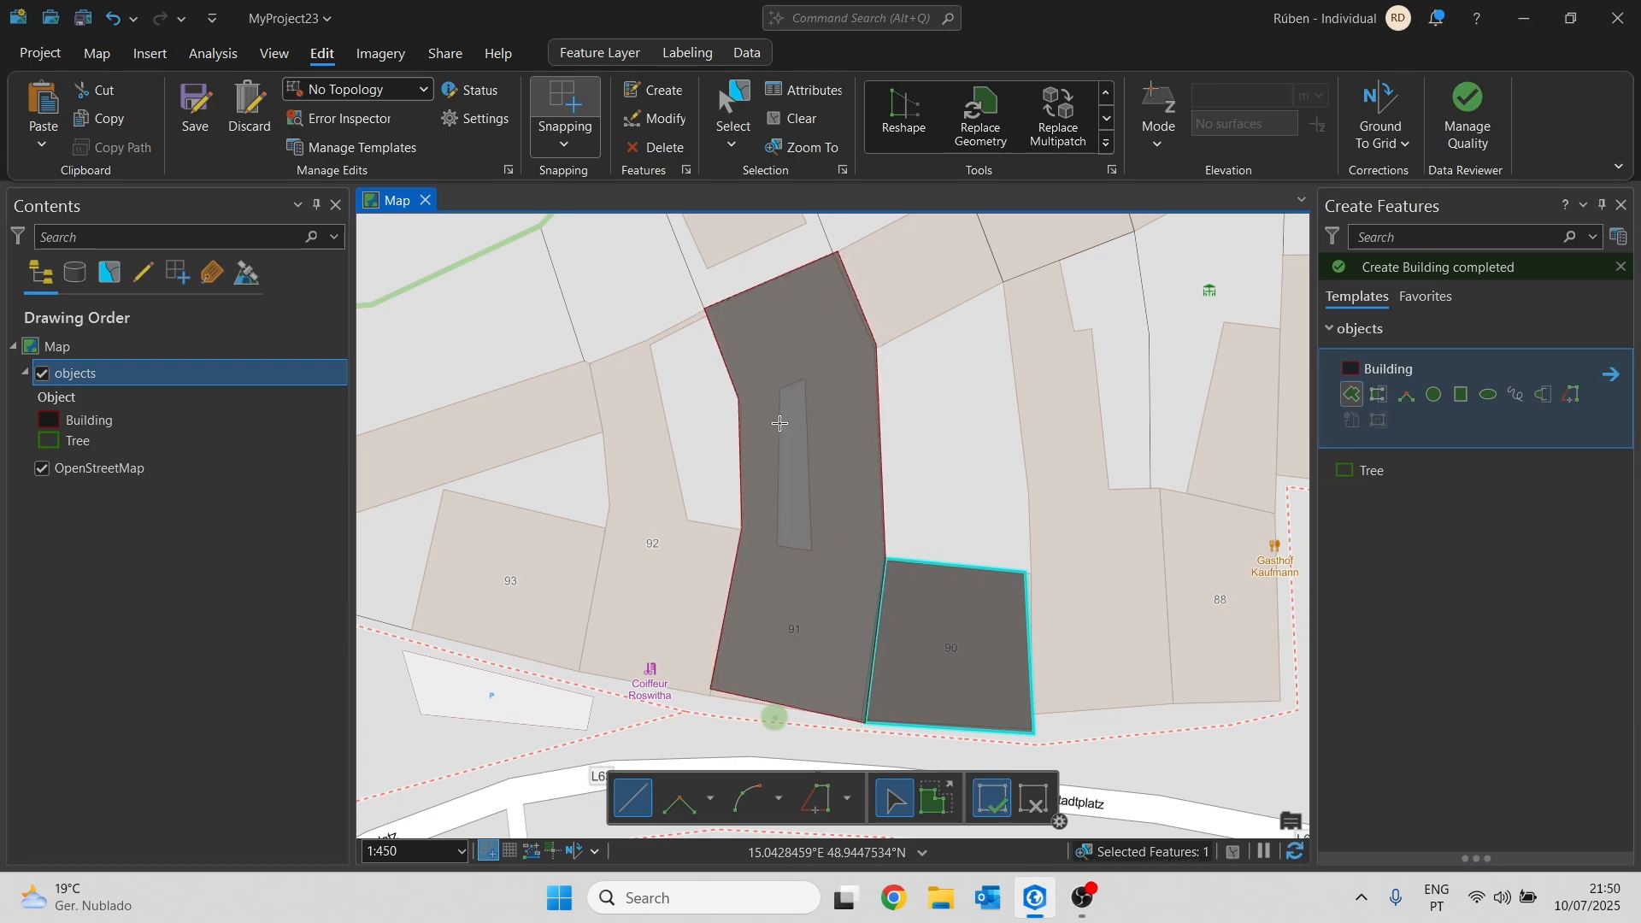
# - Digitize a four-cornered Building polygon over house number 93 and clear the feature selection
pyautogui.moveTo(829, 460); pyautogui.dragTo(860, 428)
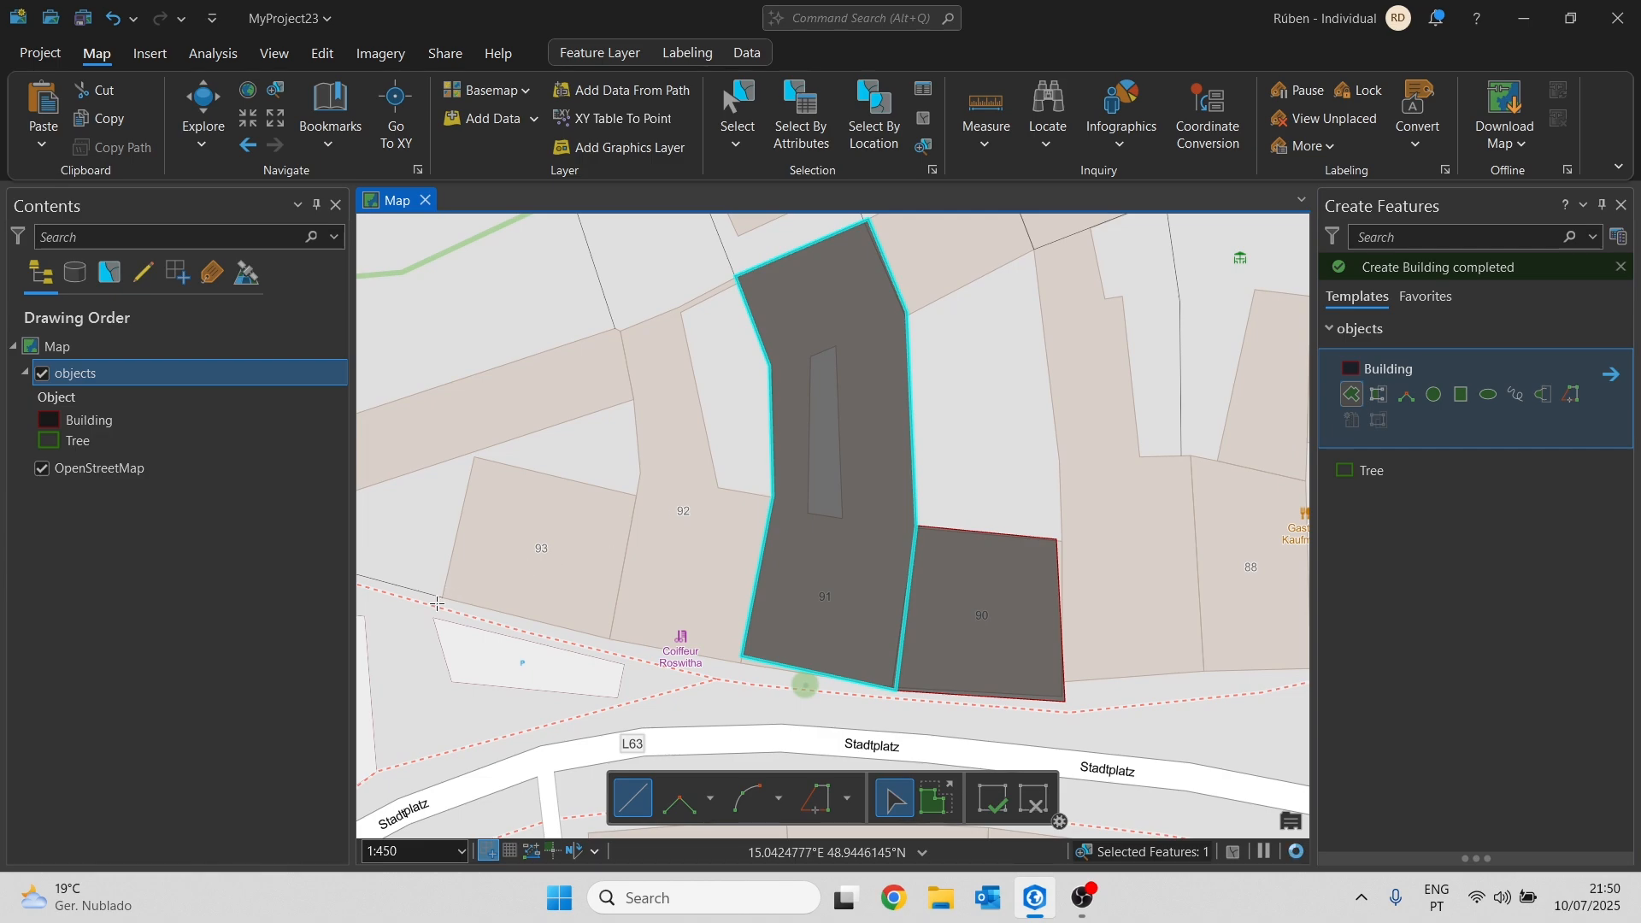
pyautogui.click(621, 640)
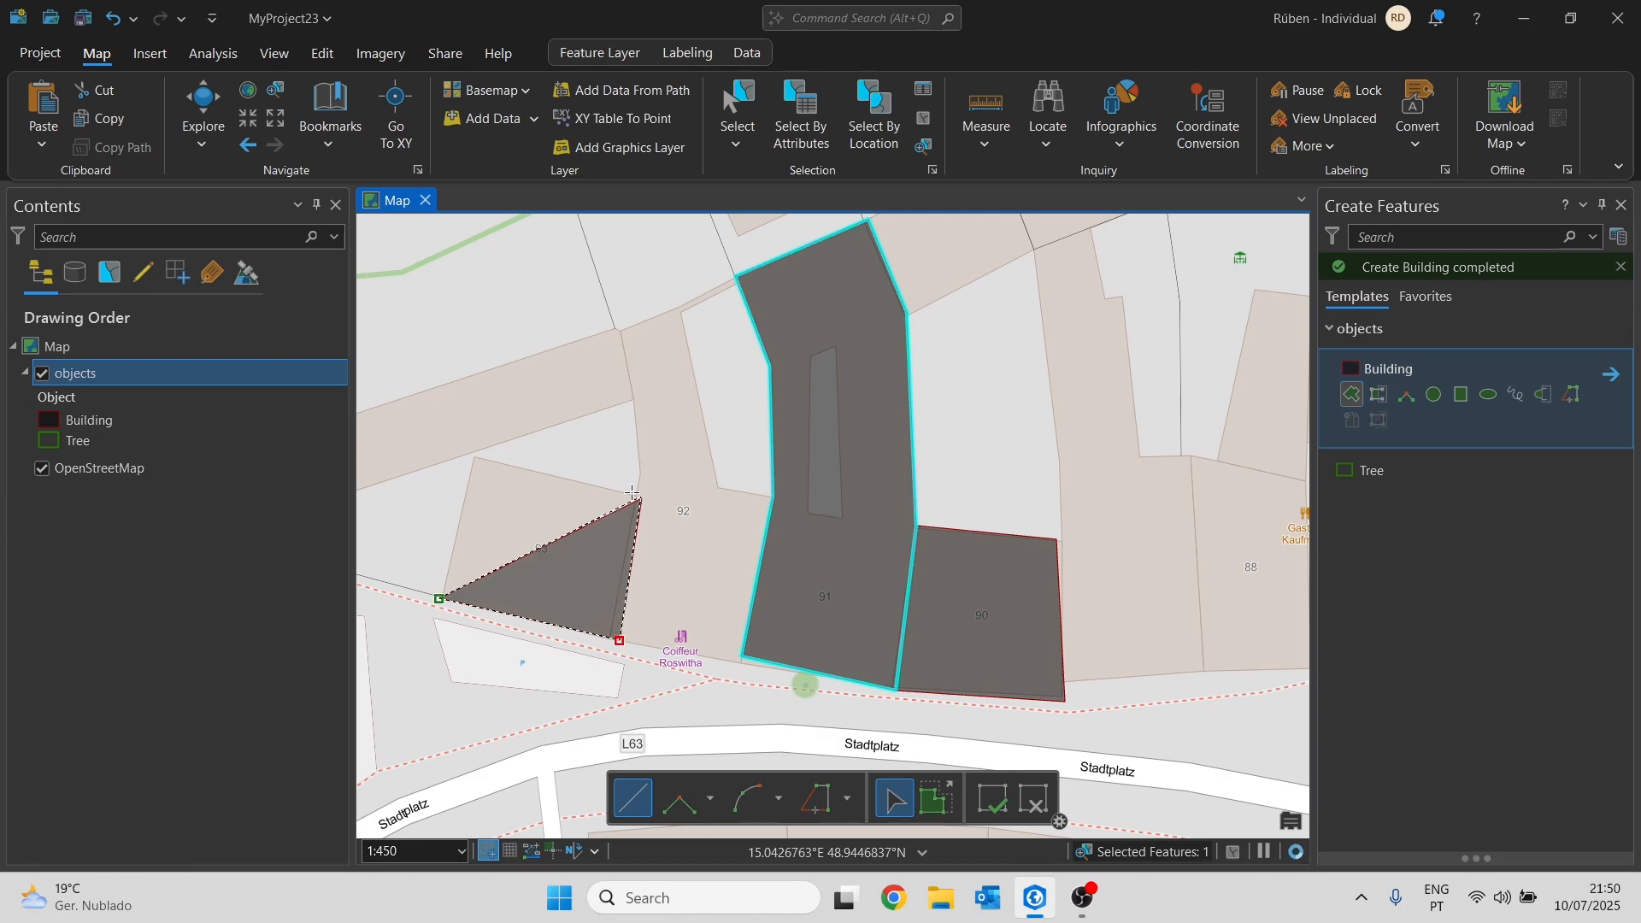
pyautogui.click(640, 496)
pyautogui.doubleClick(467, 457)
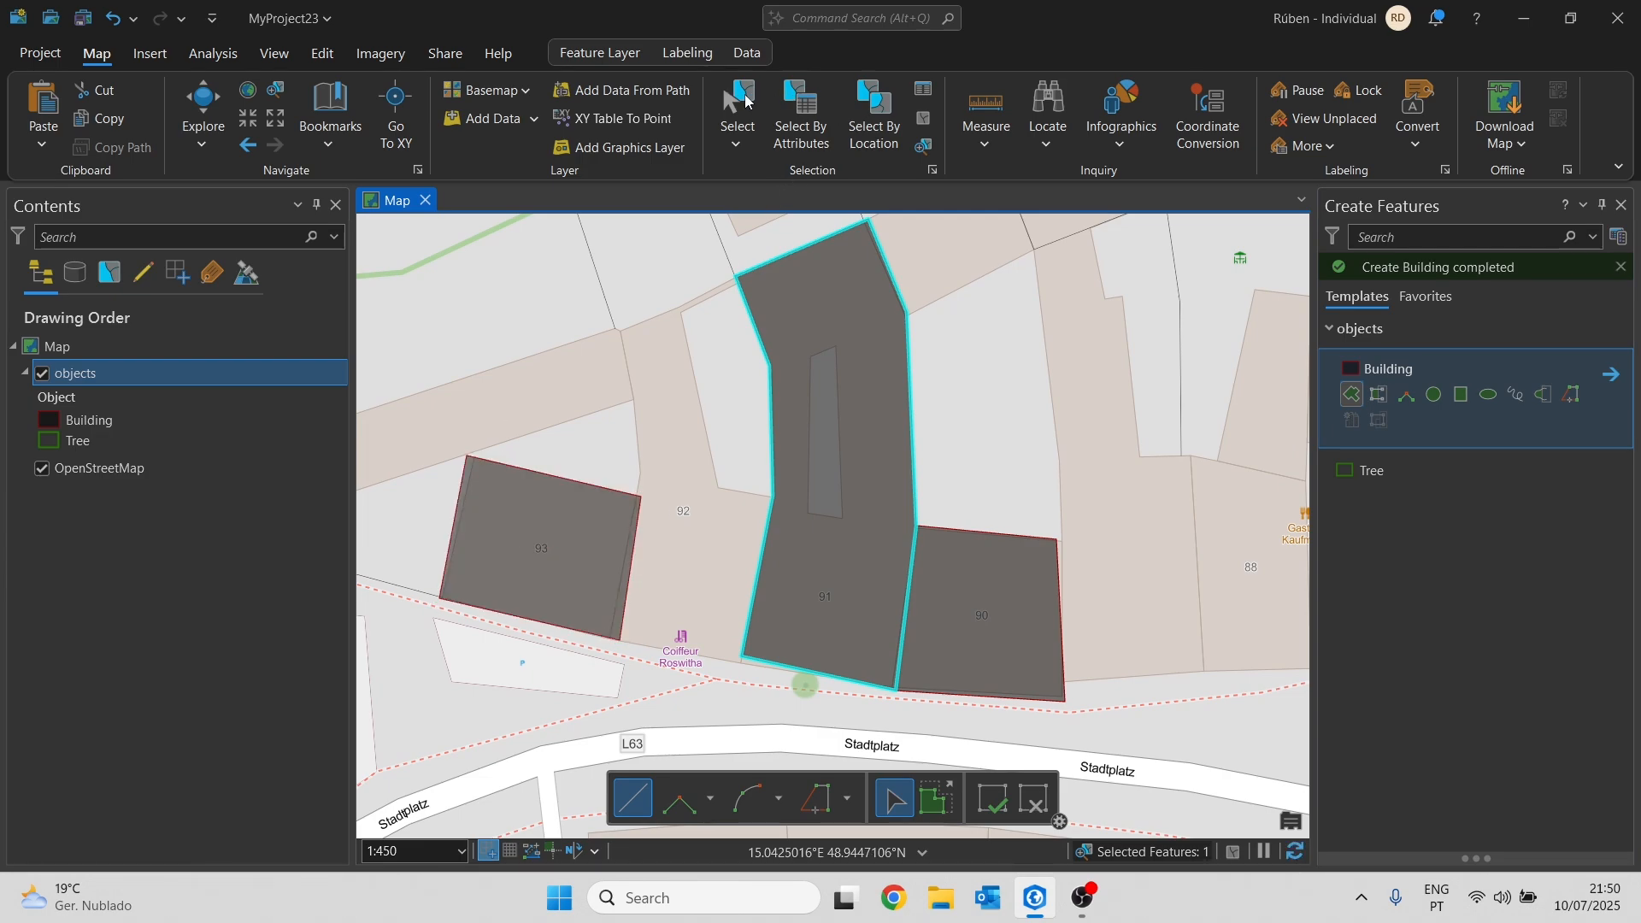
pyautogui.click(924, 118)
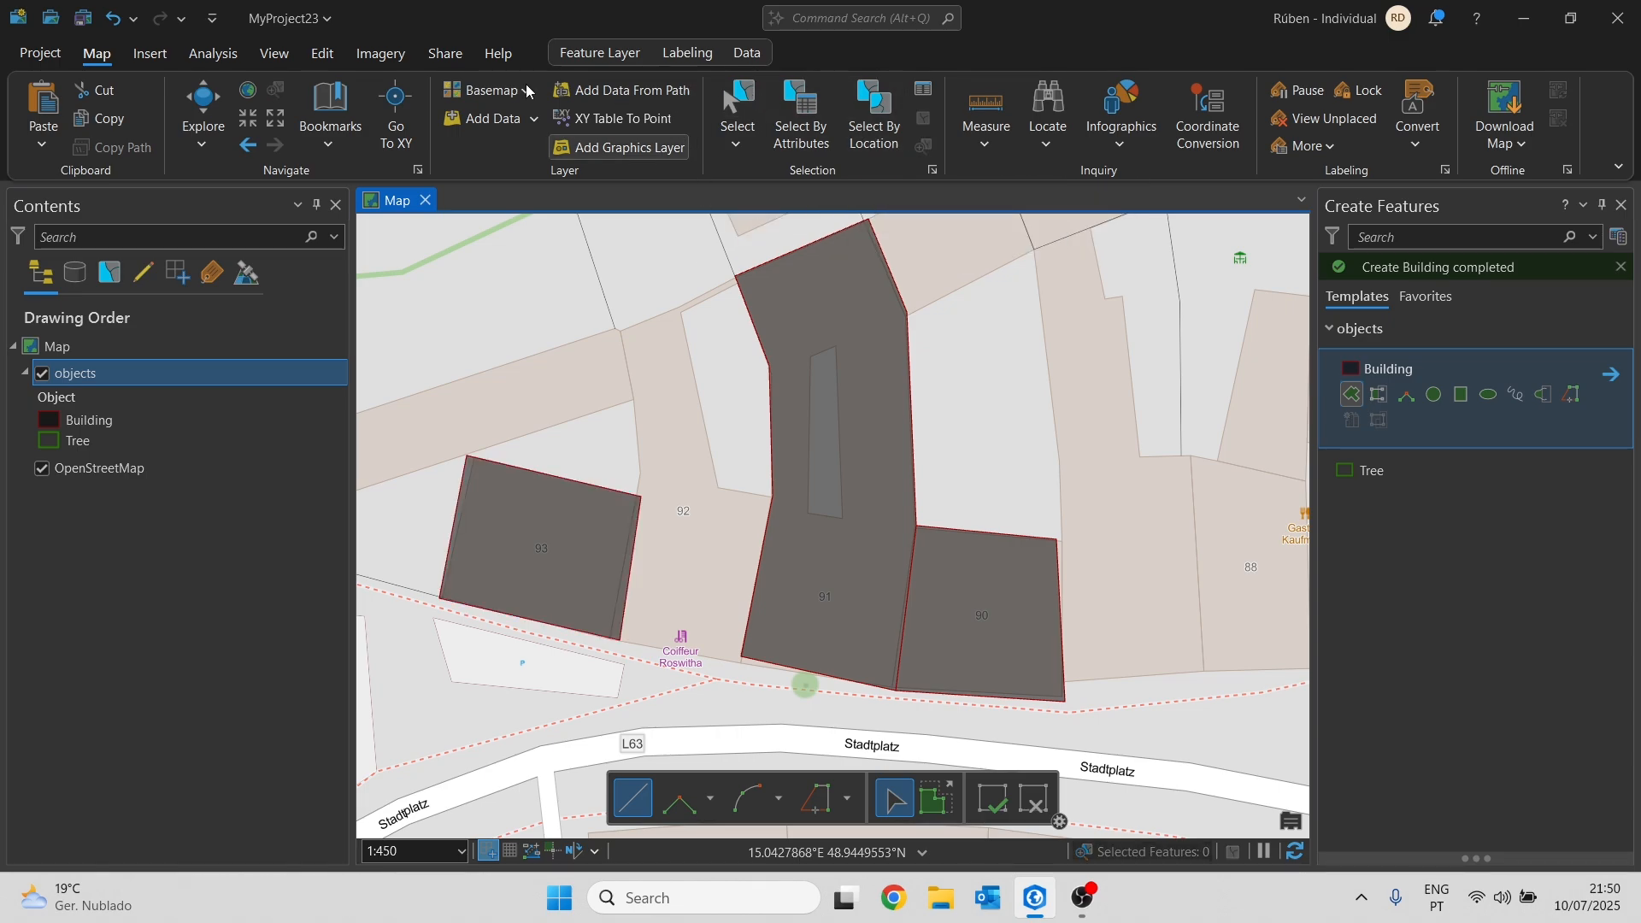
# - Merge the adjacent building polygons 90 and 91 into one existing feature, preserving the attributes of polygon 90
pyautogui.click(322, 54)
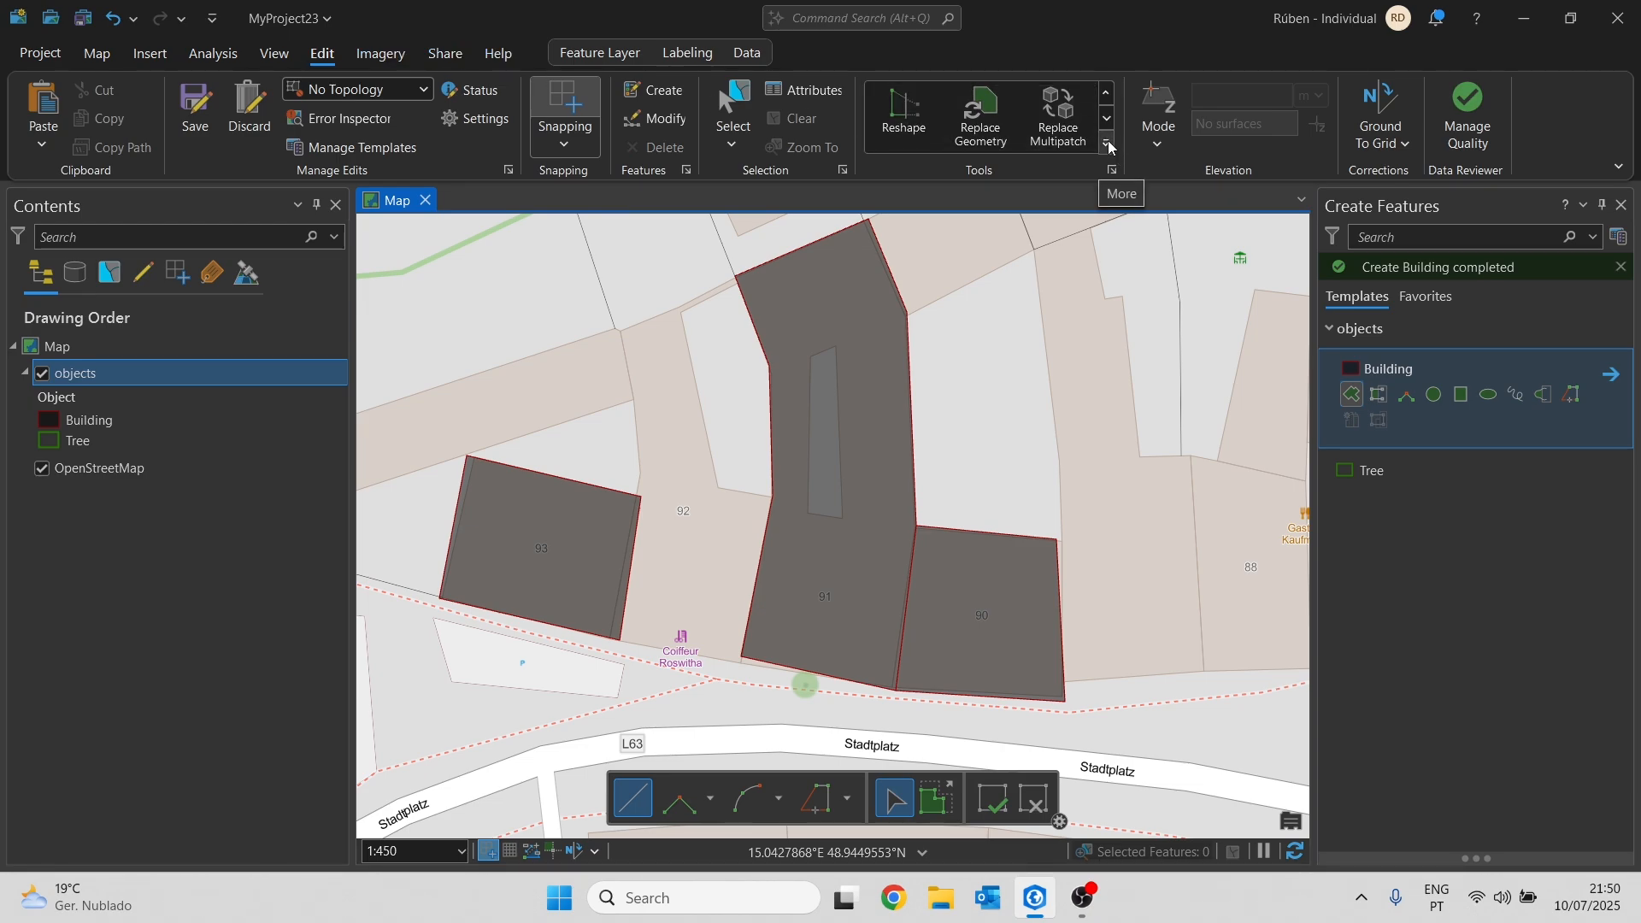
pyautogui.click(733, 107)
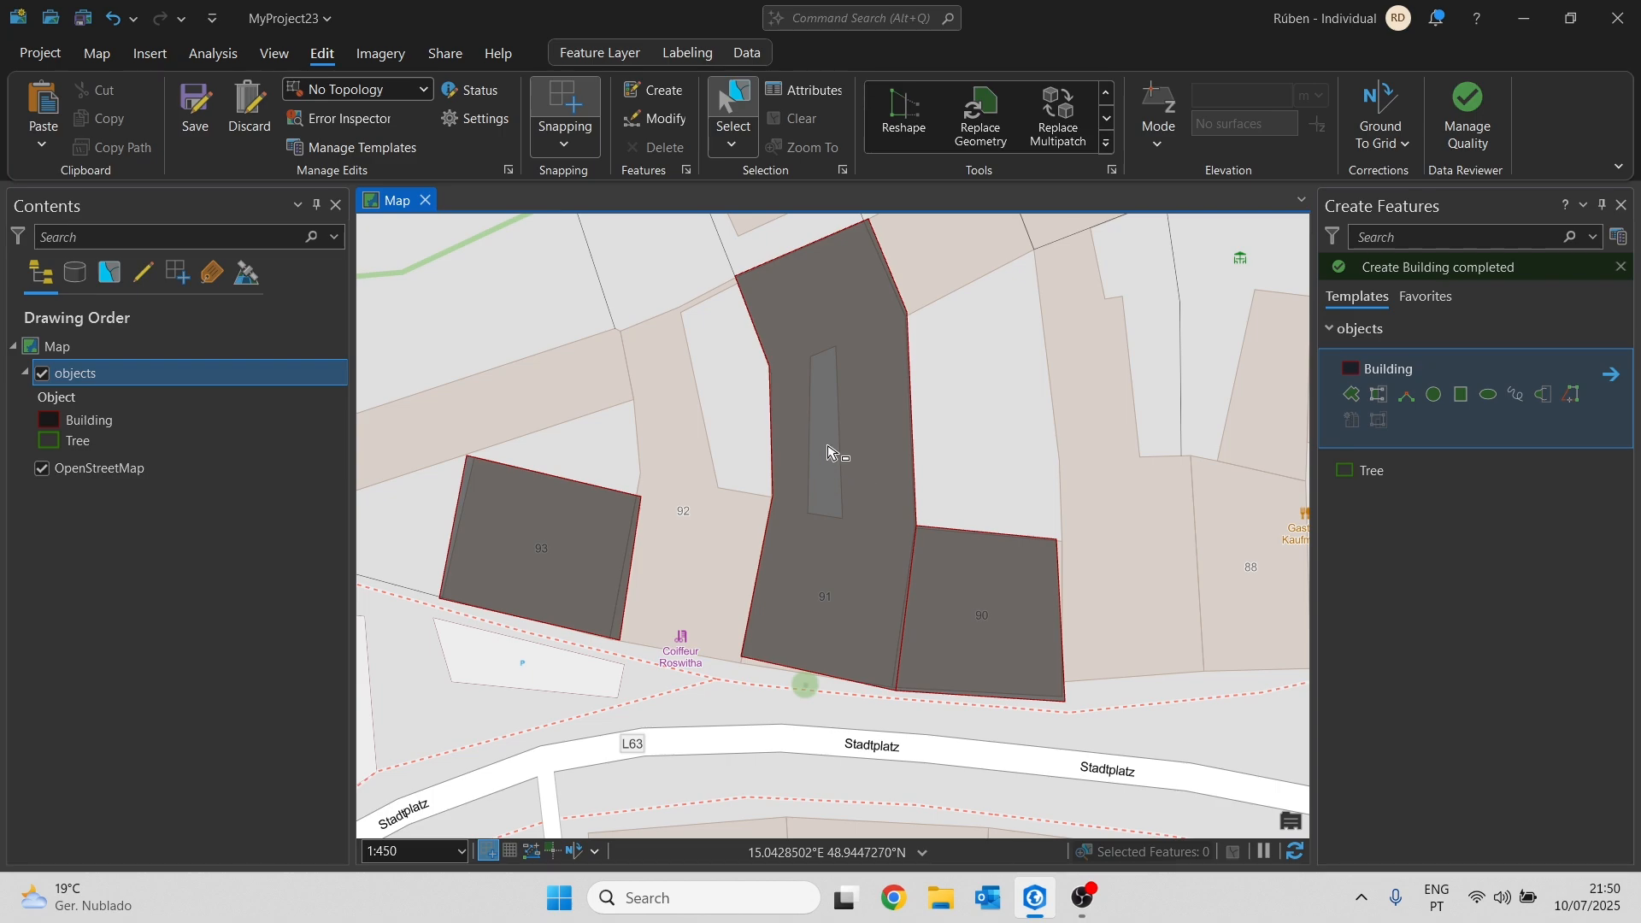
pyautogui.moveTo(815, 431); pyautogui.dragTo(1014, 614)
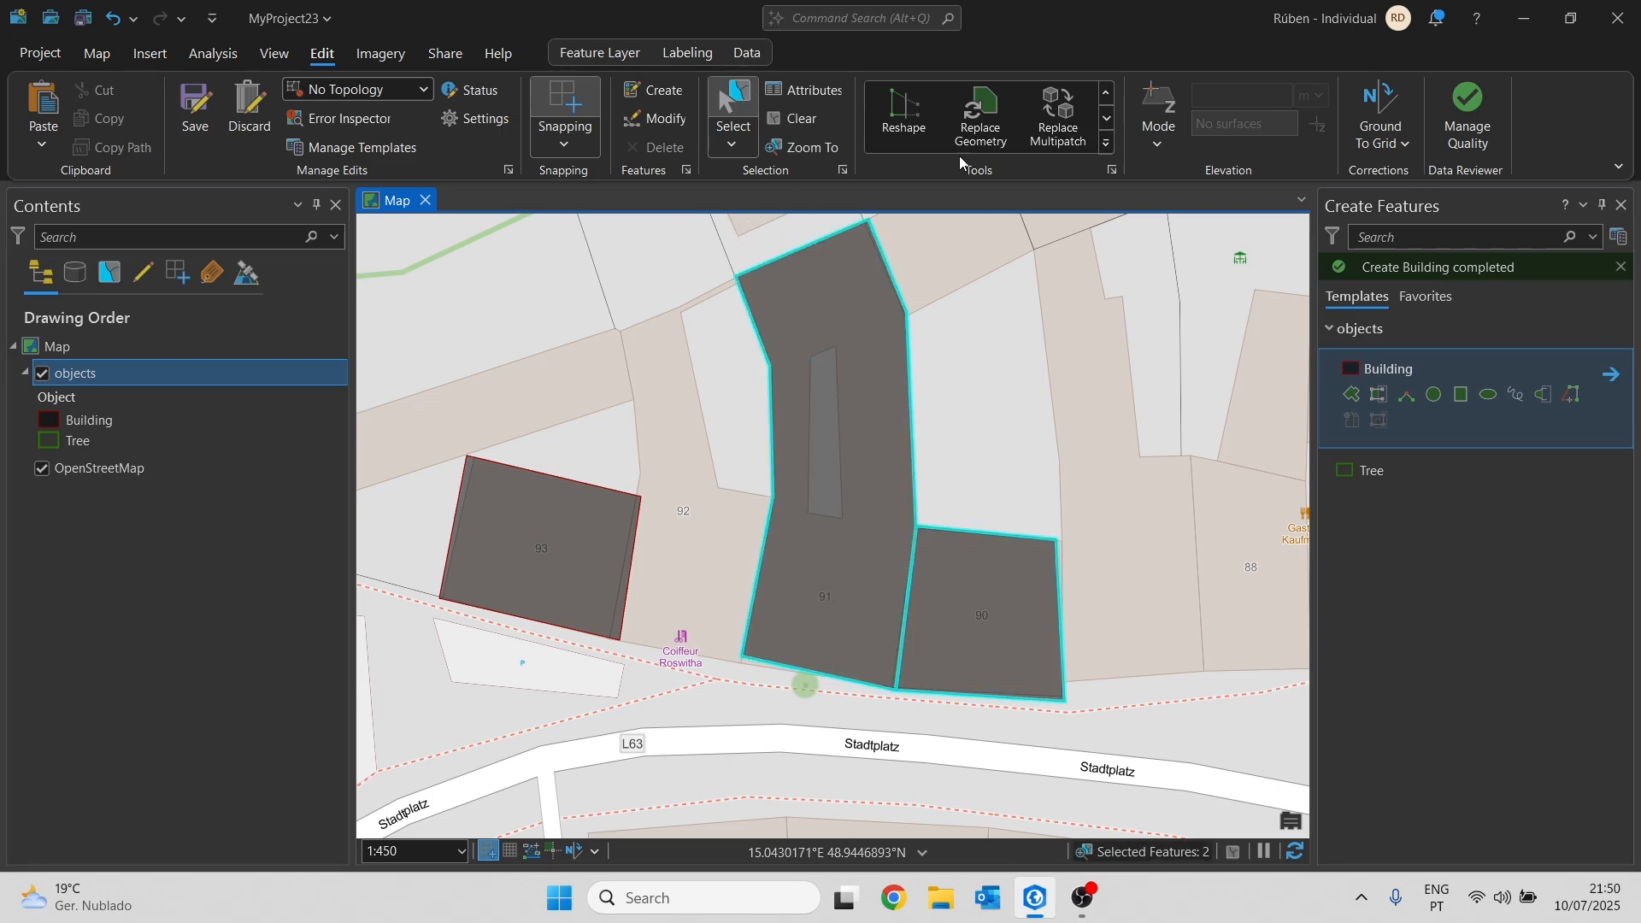
pyautogui.click(1105, 147)
pyautogui.scroll(3, 1111, 342)
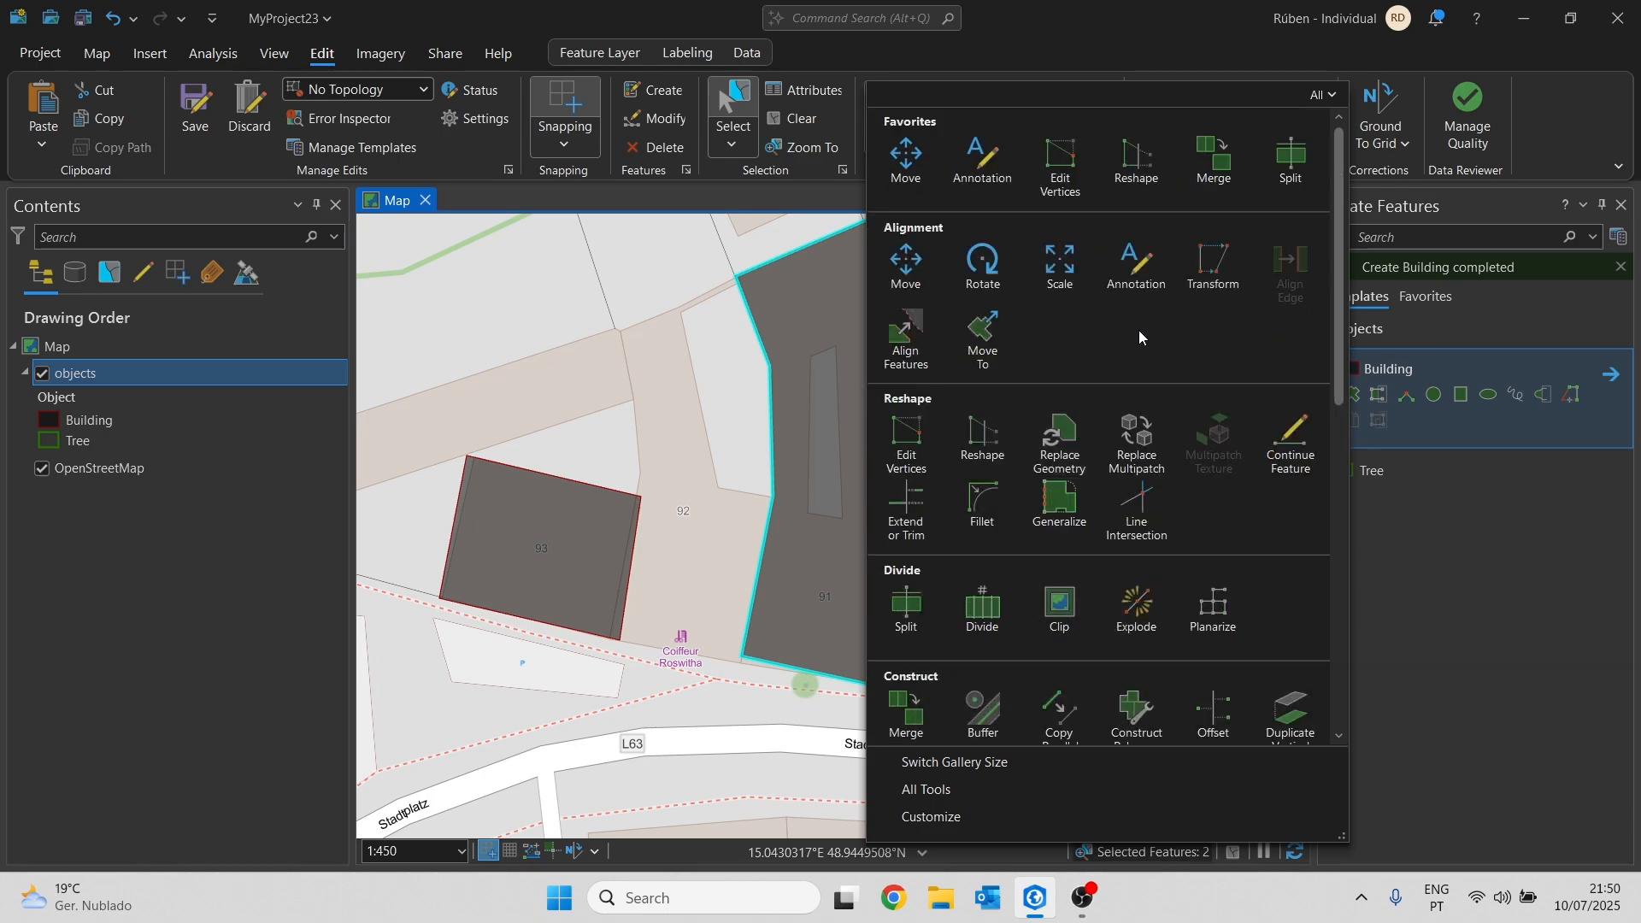
pyautogui.click(1220, 177)
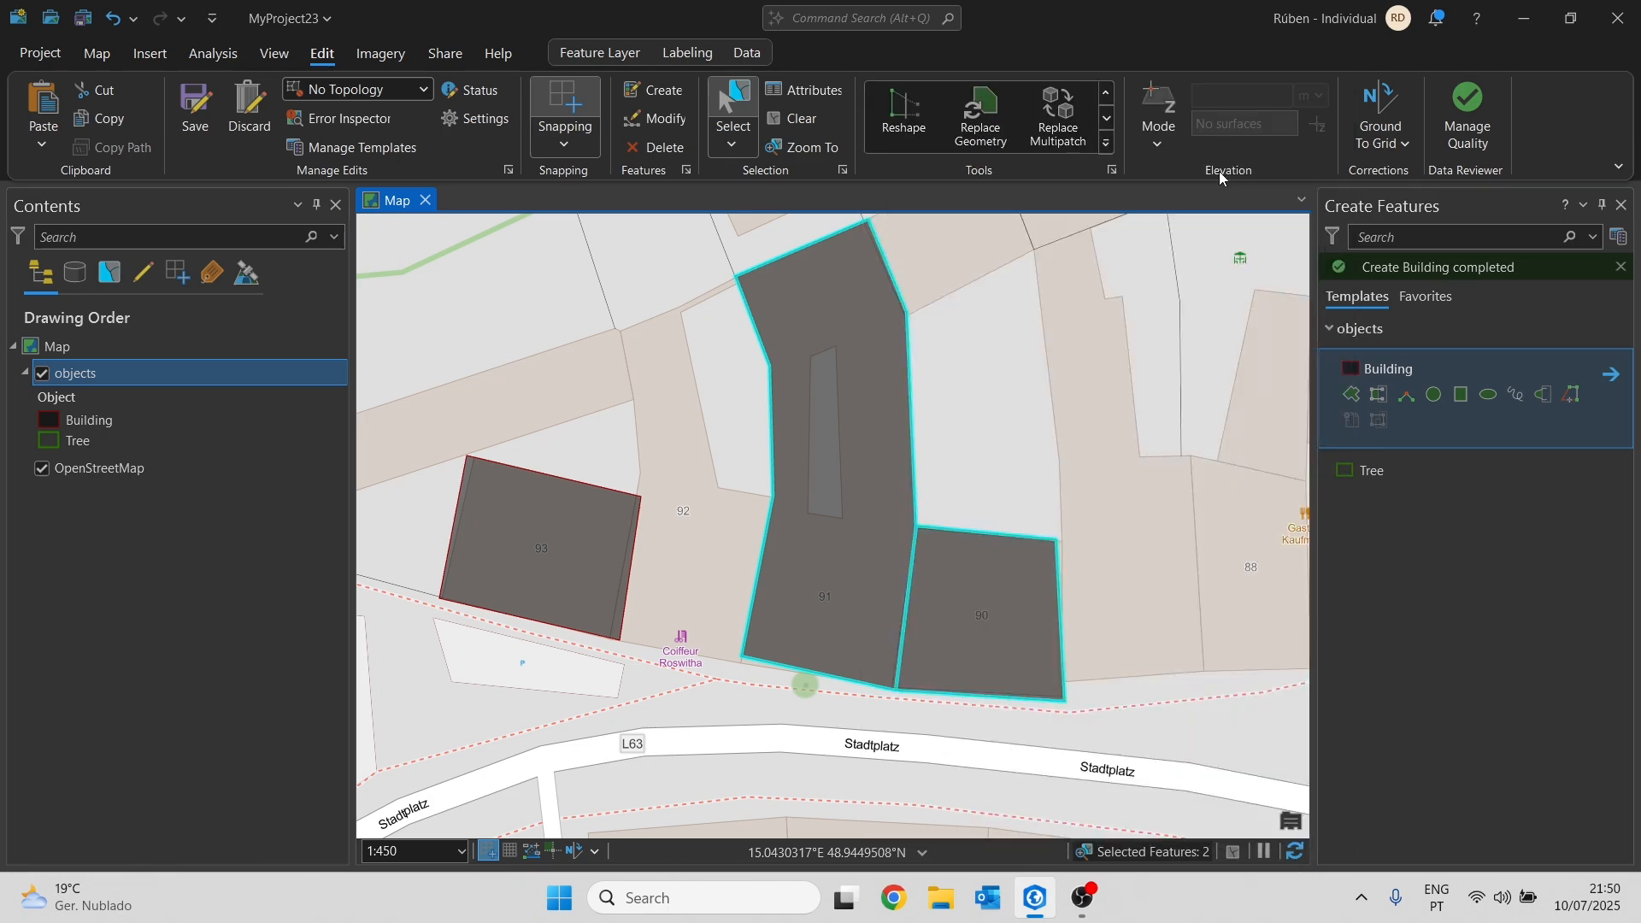
pyautogui.click(1337, 425)
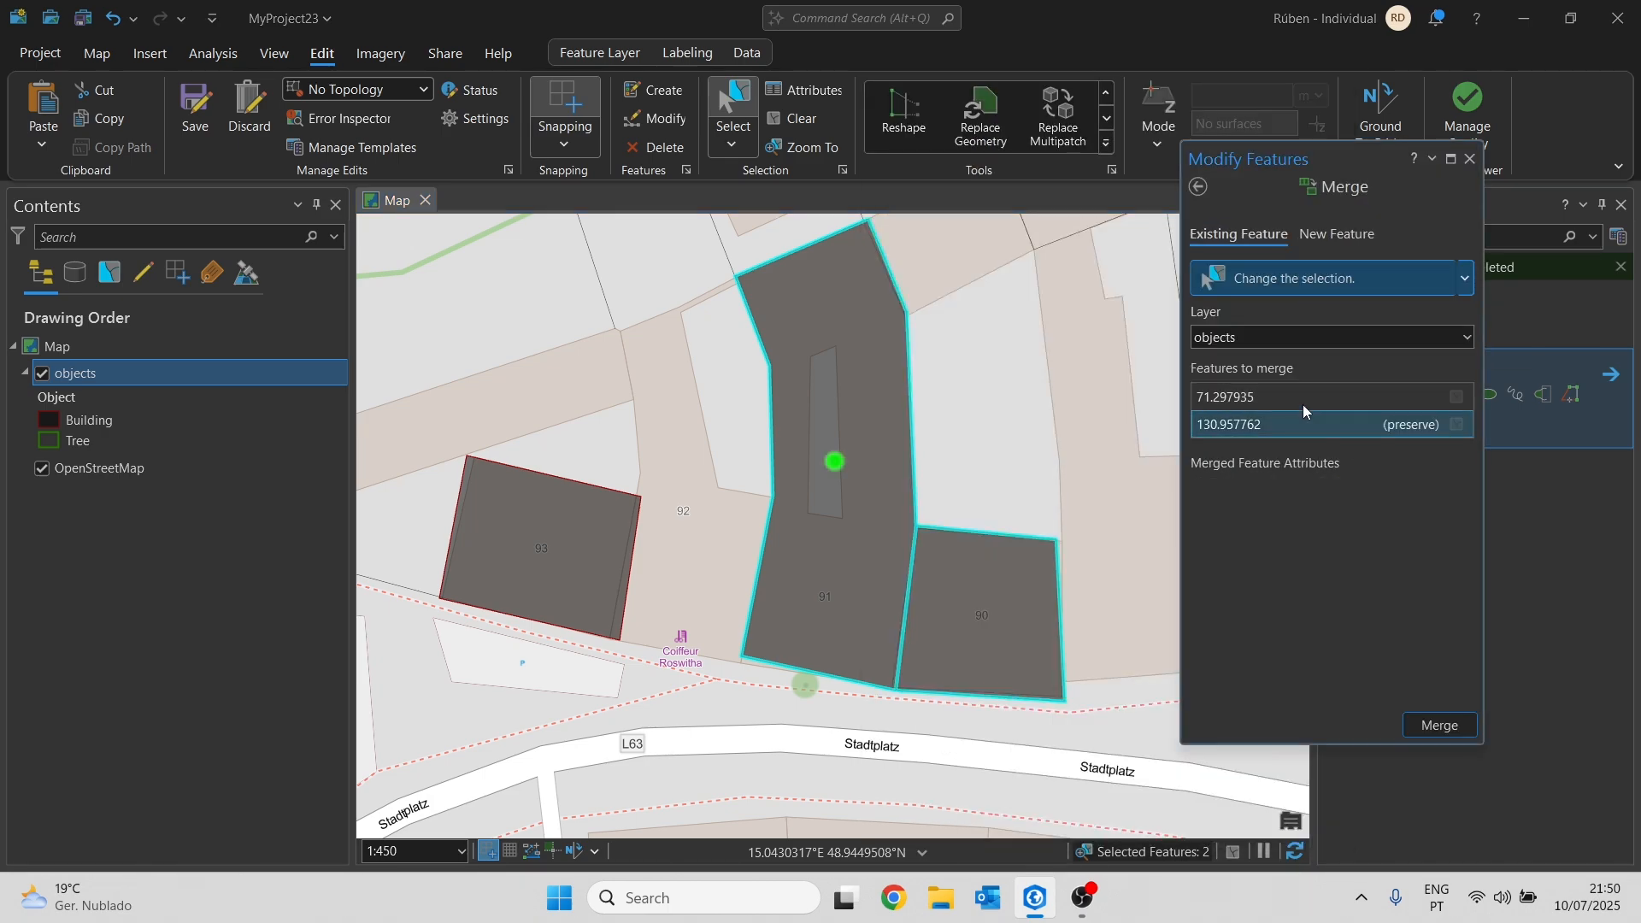
pyautogui.click(1297, 400)
pyautogui.click(1295, 423)
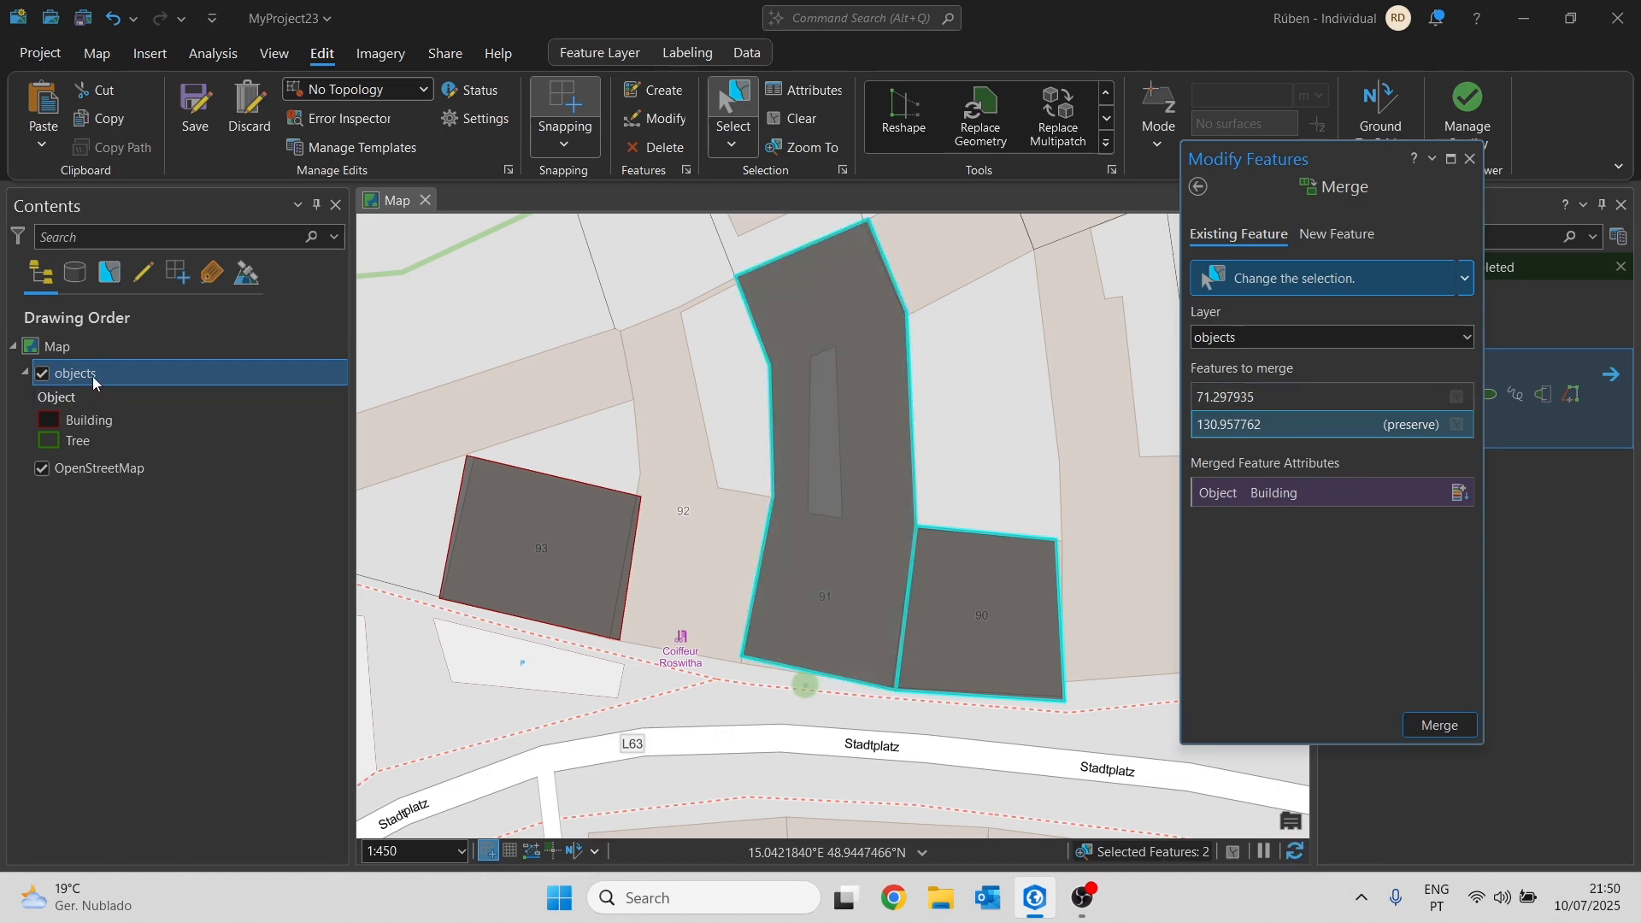
pyautogui.click(1237, 399)
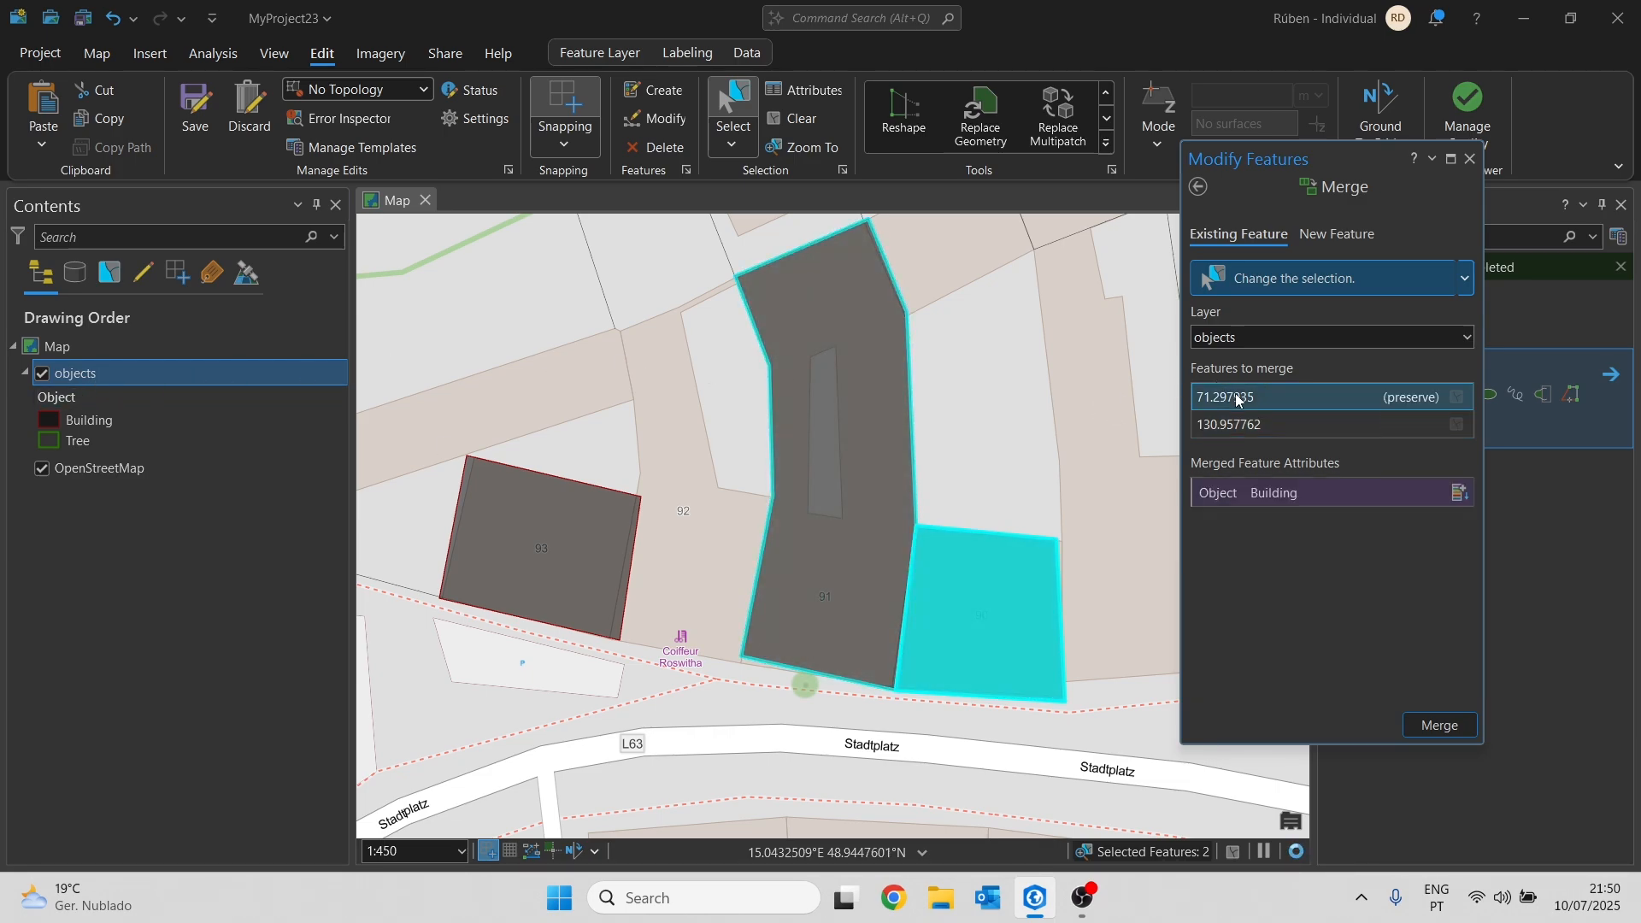
pyautogui.click(1433, 727)
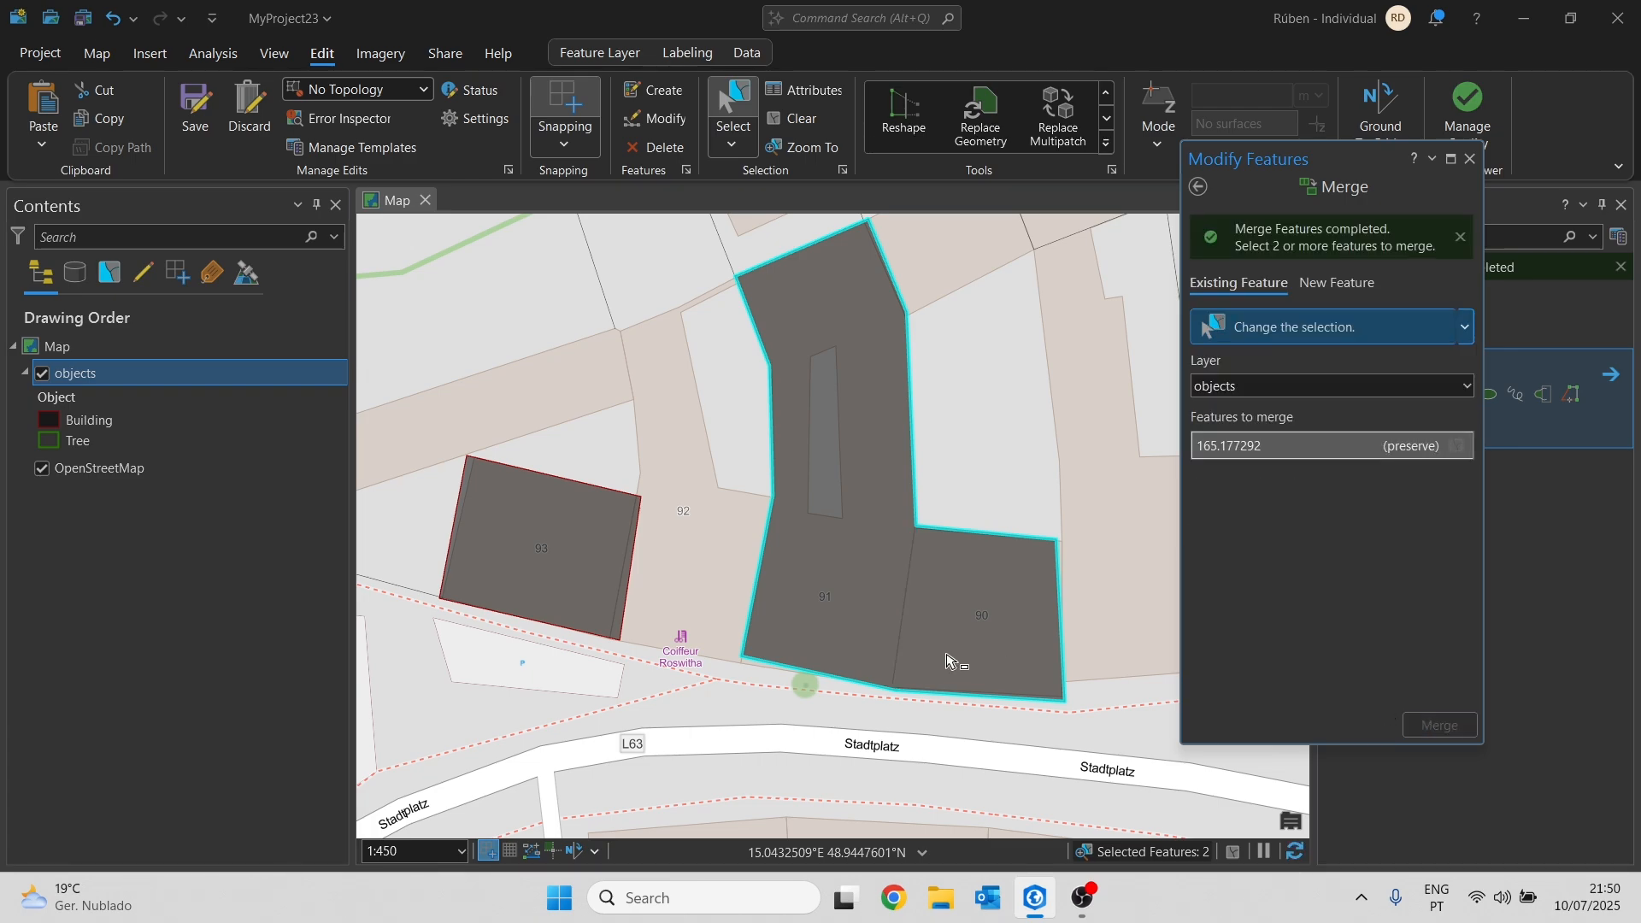
# - Split the merged building polygon along the former shared boundary between houses 90 and 91
pyautogui.click(1108, 145)
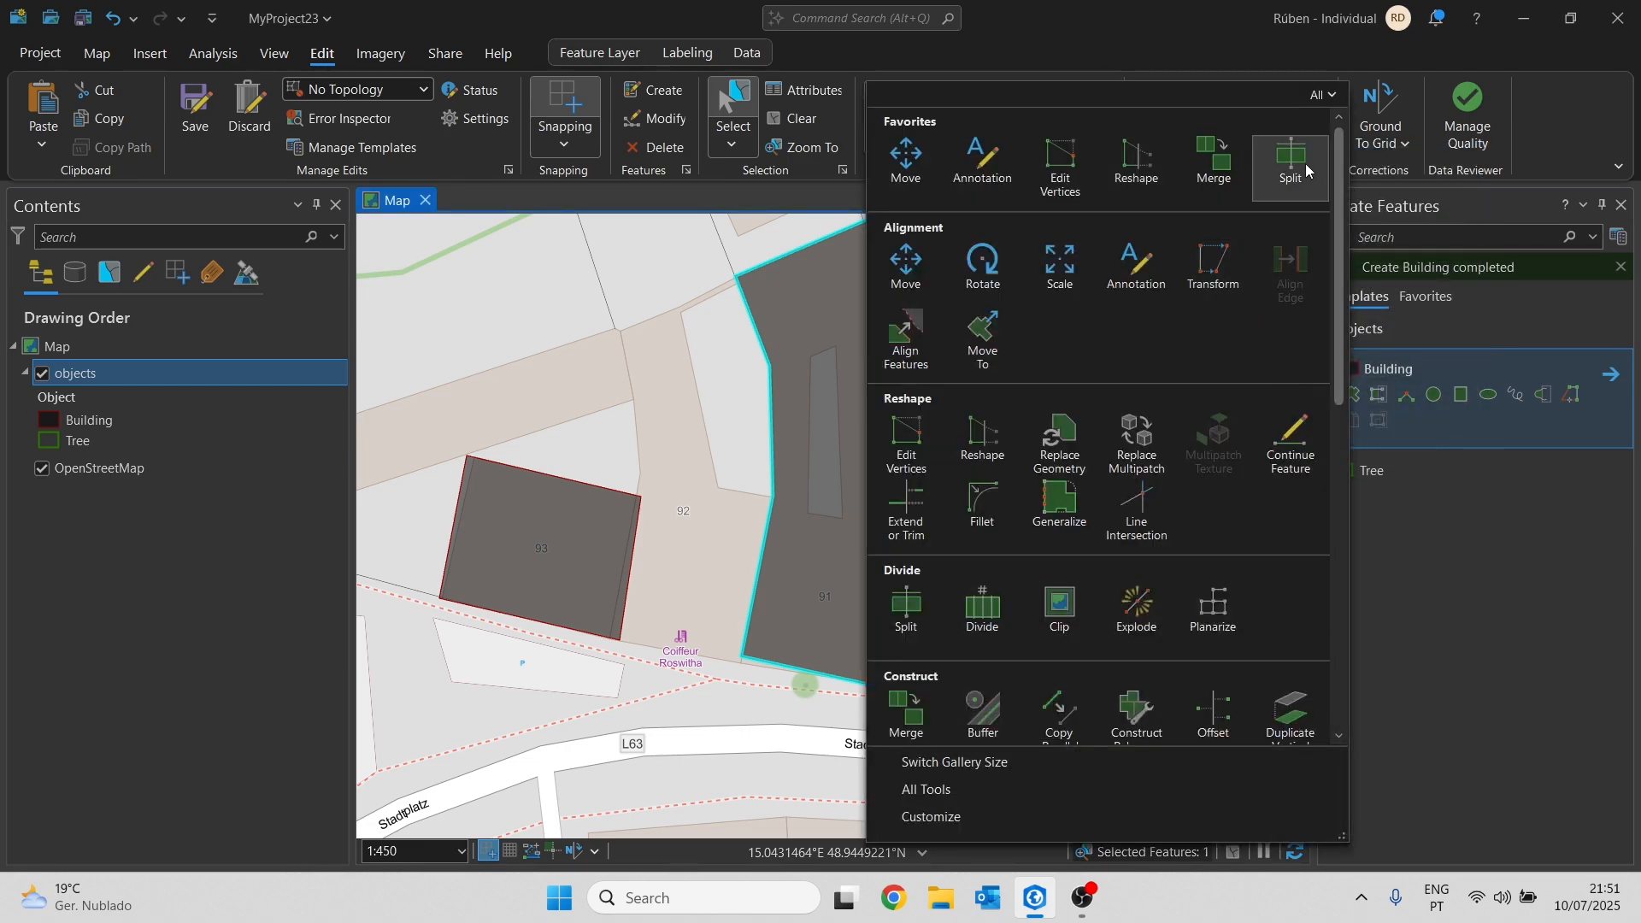
pyautogui.click(1293, 161)
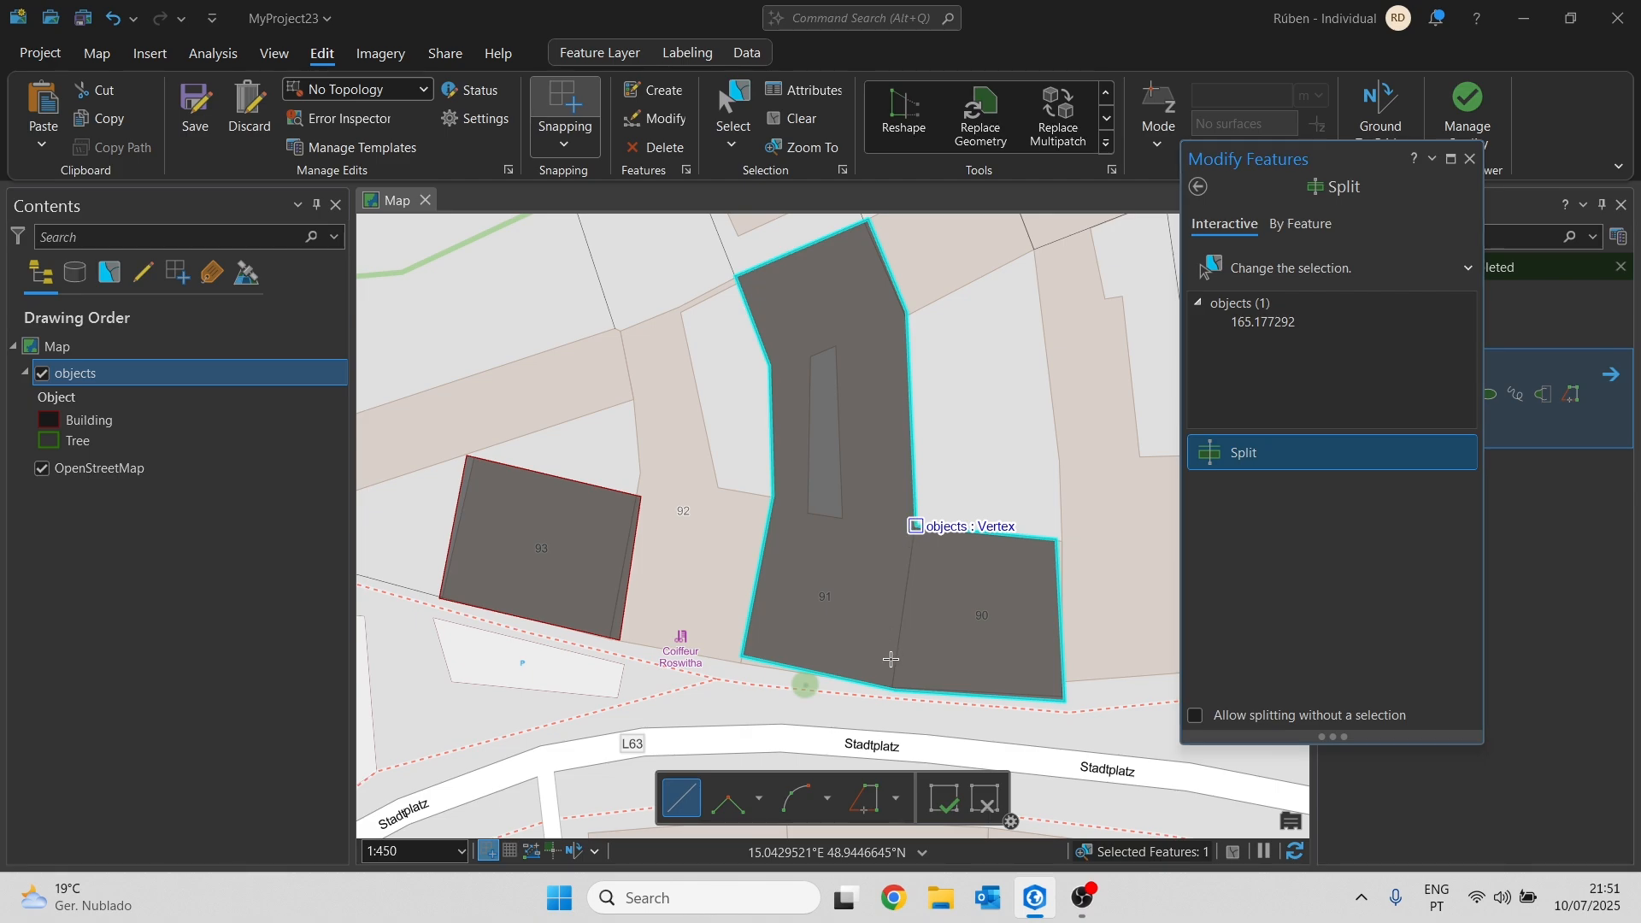
pyautogui.click(915, 526)
pyautogui.click(895, 689)
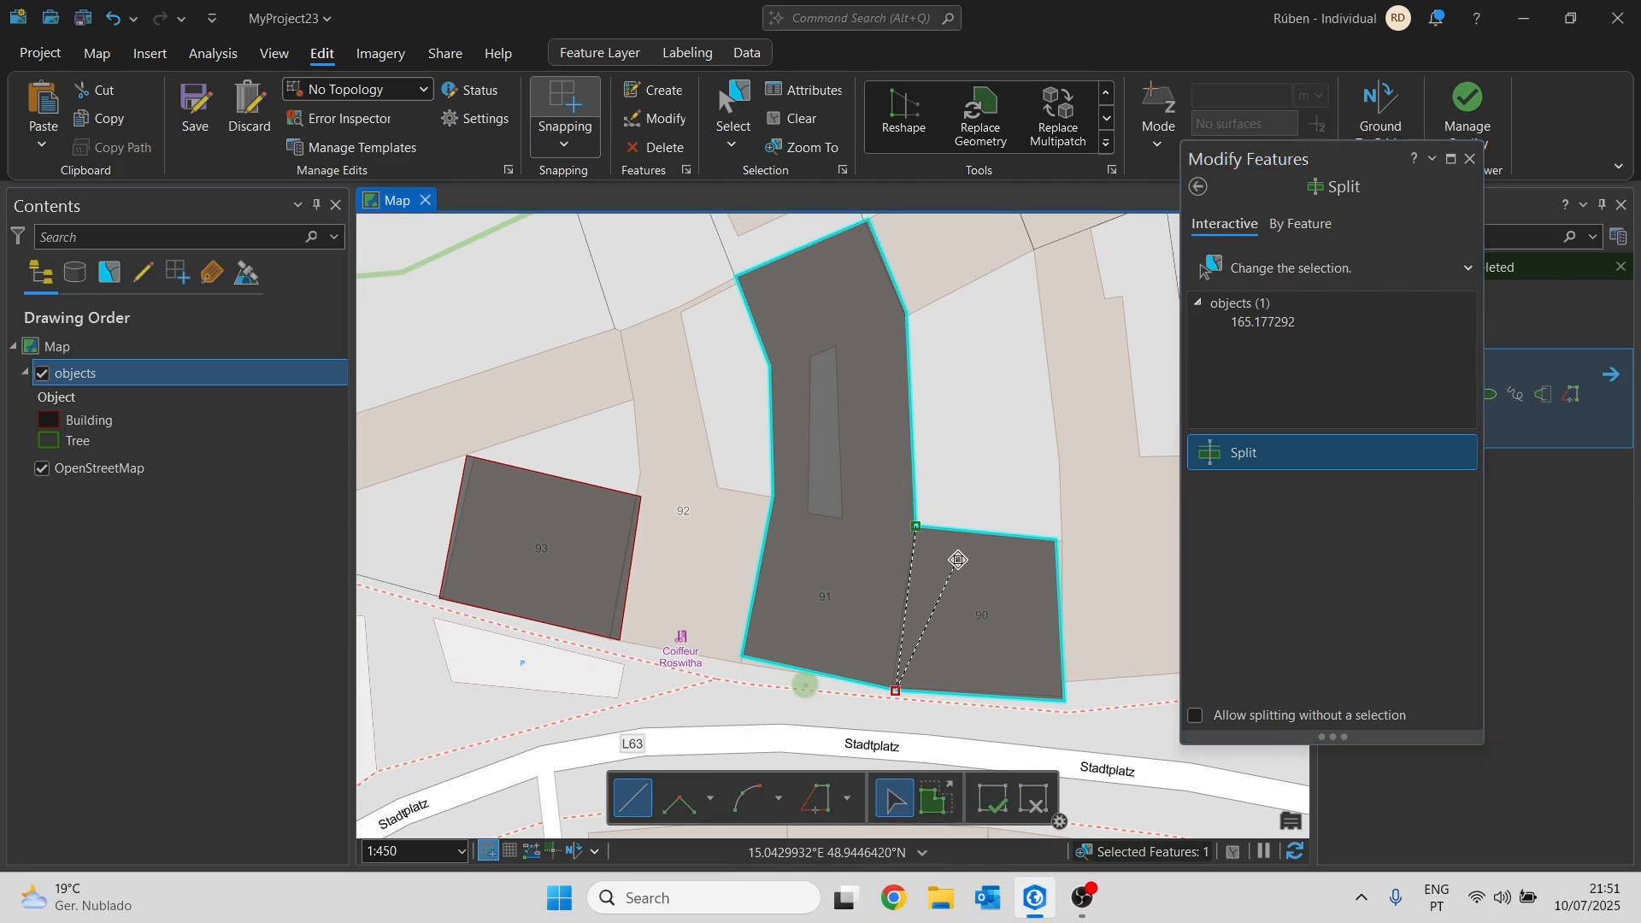
pyautogui.doubleClick(957, 561)
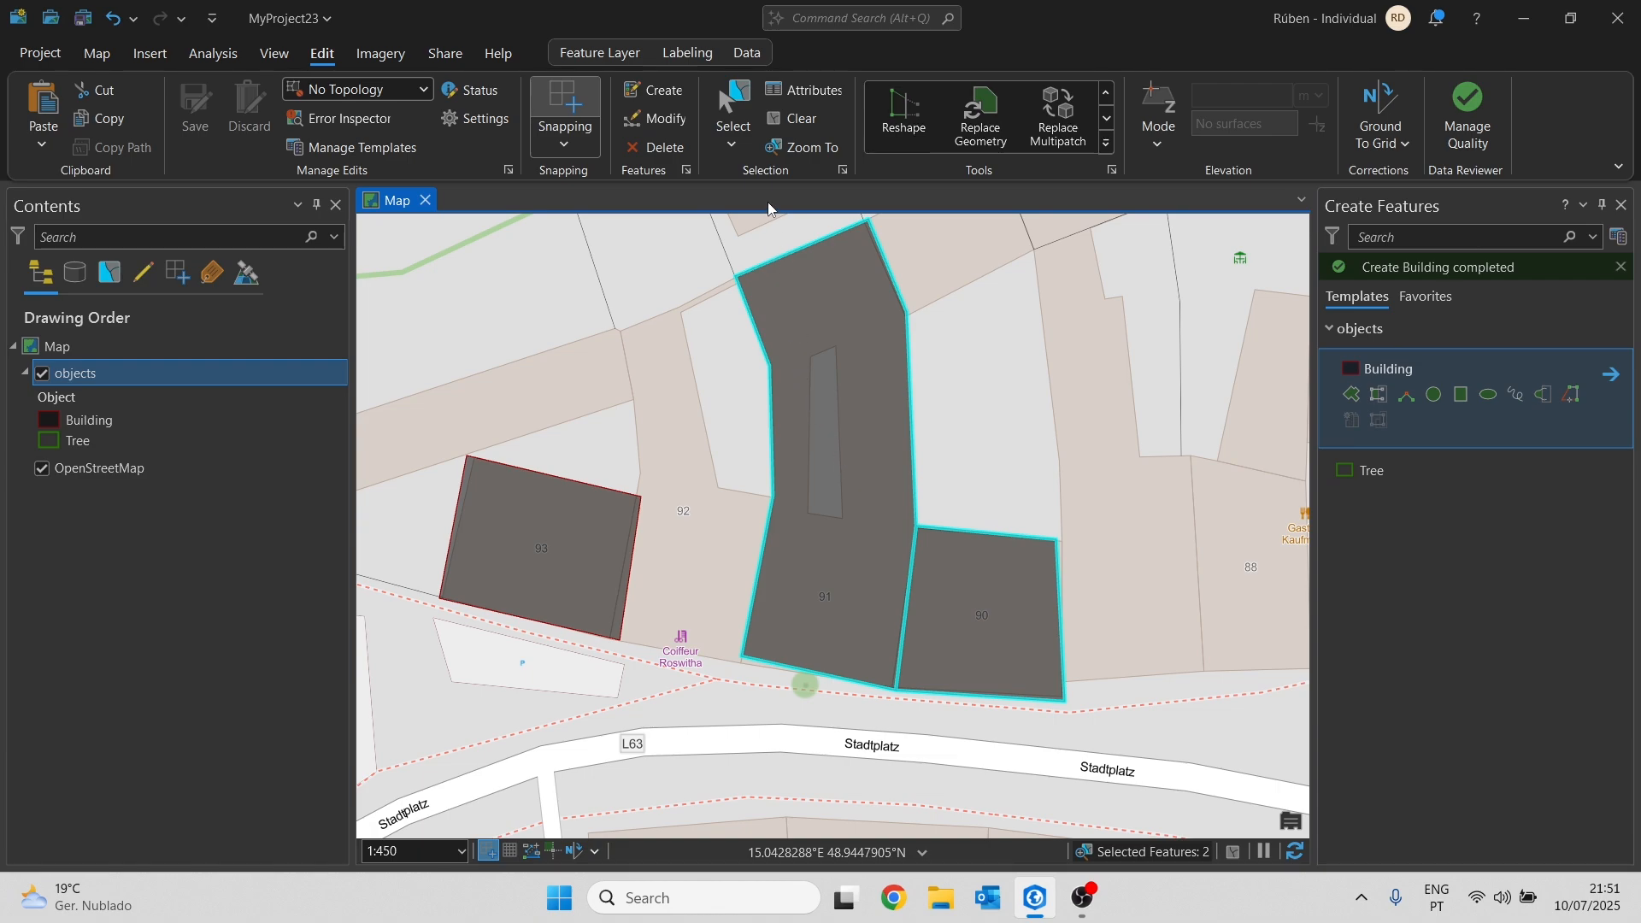
pyautogui.moveTo(421, 338); pyautogui.dragTo(1116, 696)
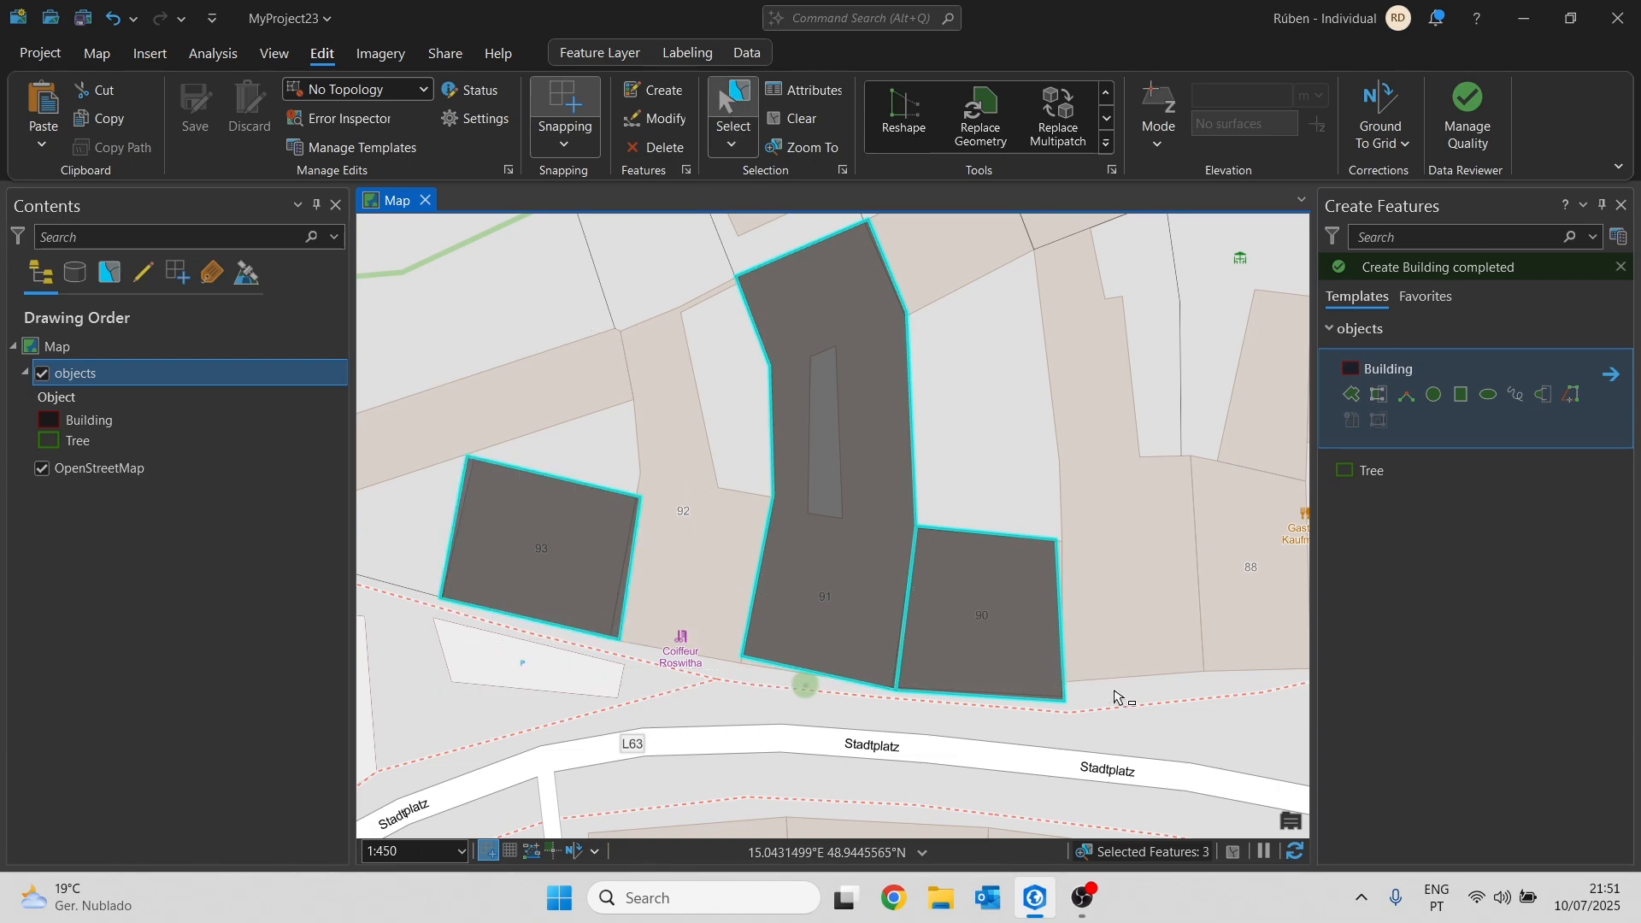
pyautogui.click(1108, 144)
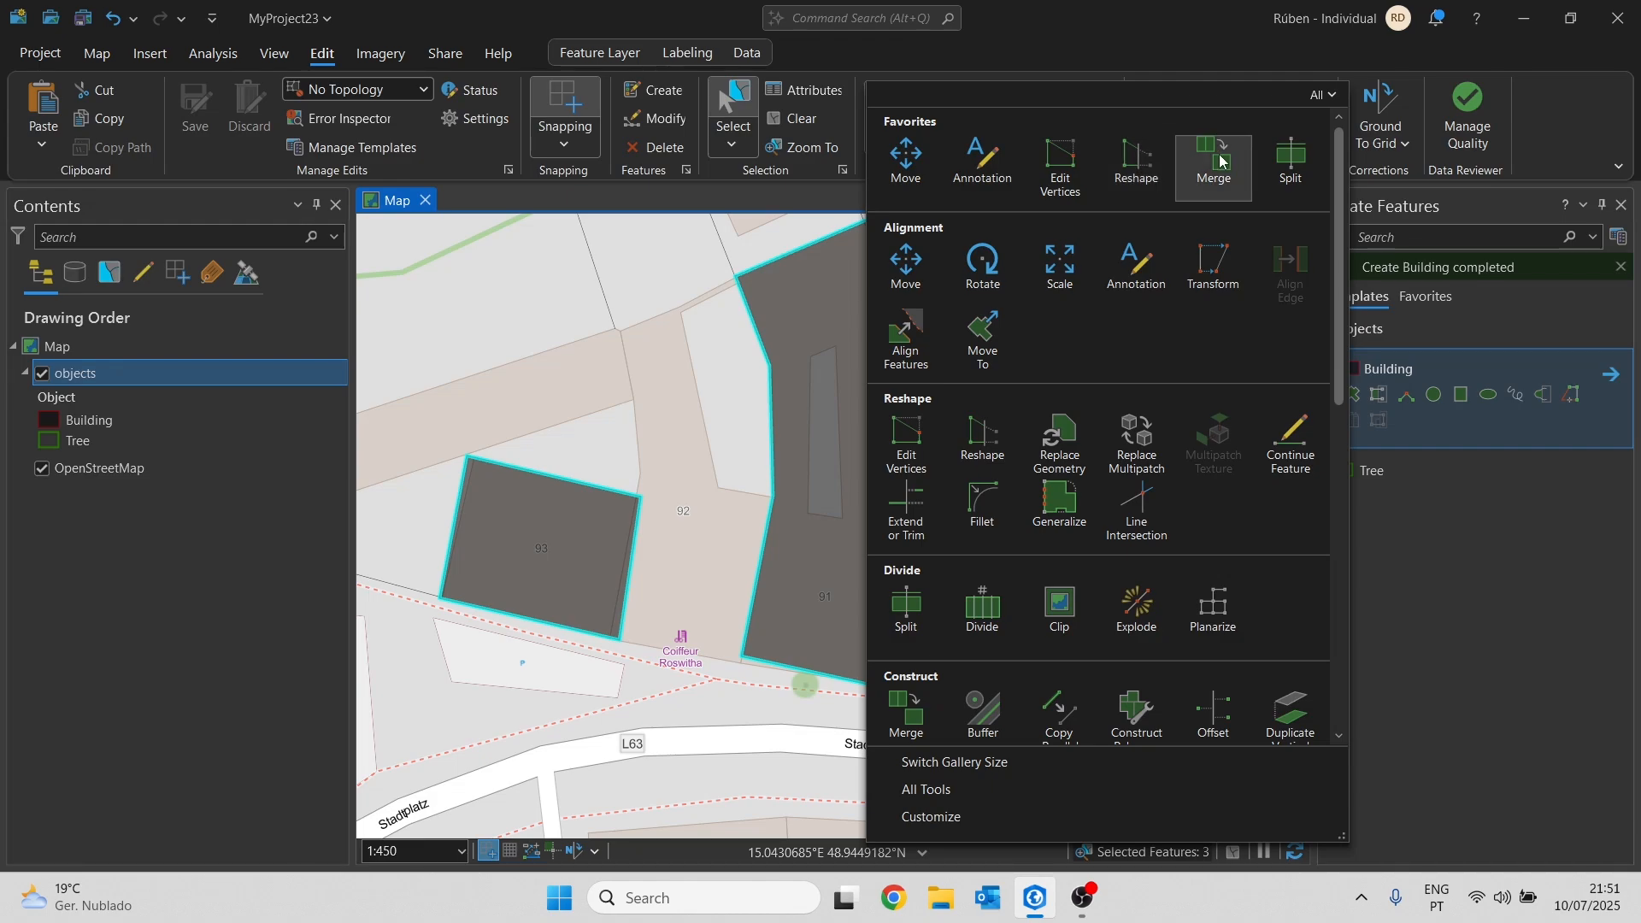
pyautogui.click(1104, 26)
# - Merge the non-adjacent building polygons 91 and 93 into a single multipart feature and close the Merge tool
pyautogui.moveTo(494, 402); pyautogui.dragTo(787, 656)
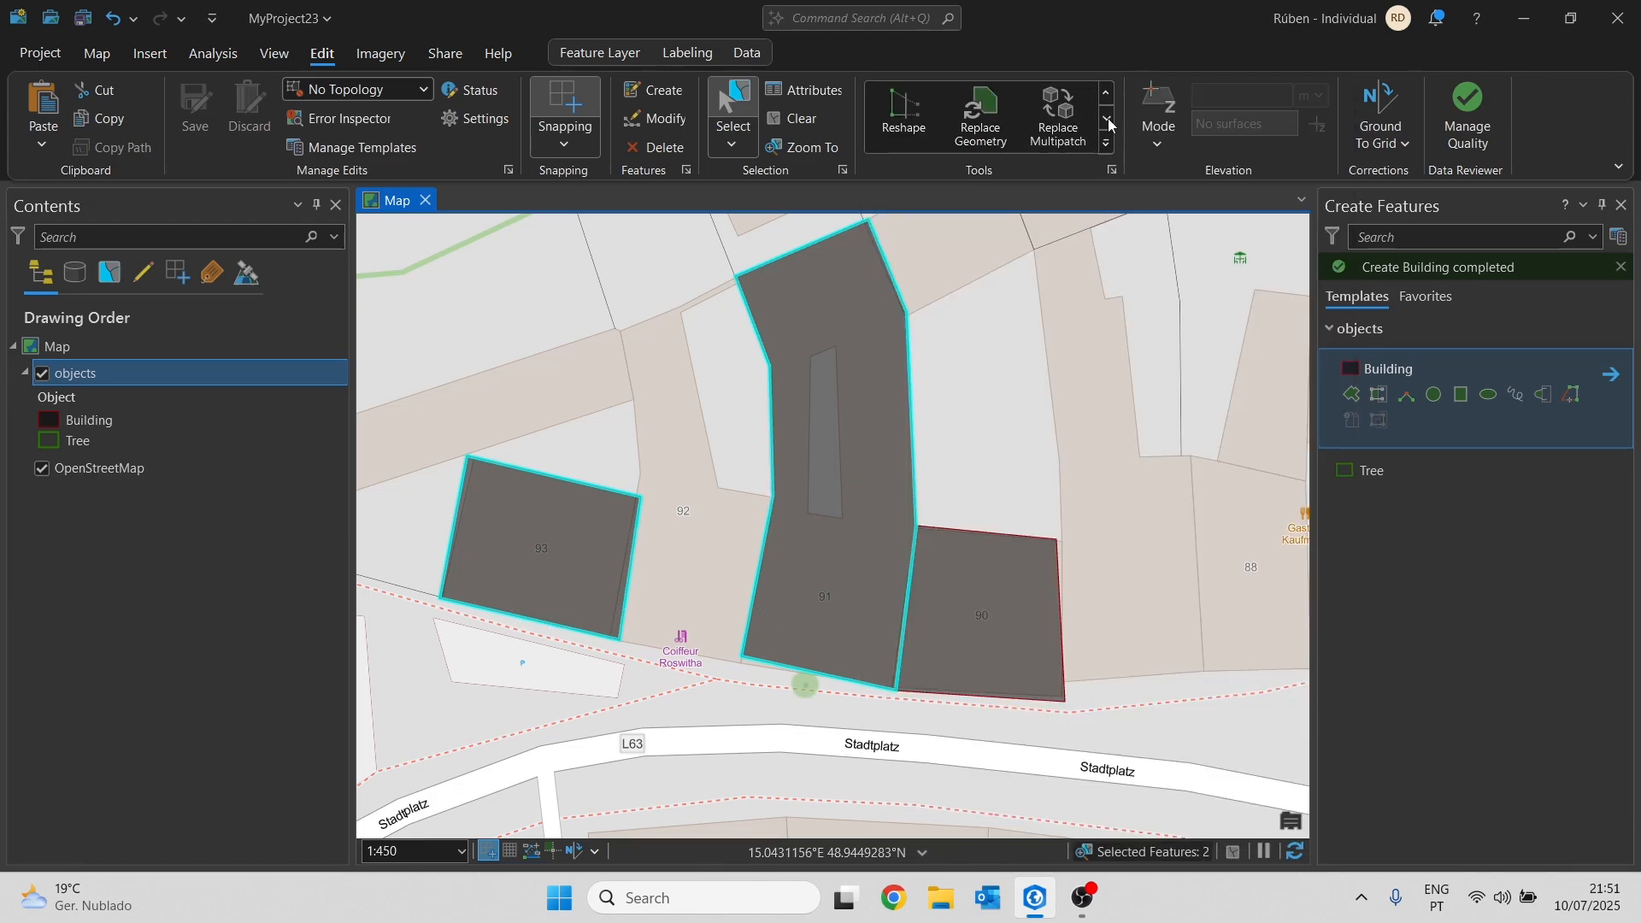
pyautogui.click(1107, 145)
pyautogui.click(1125, 718)
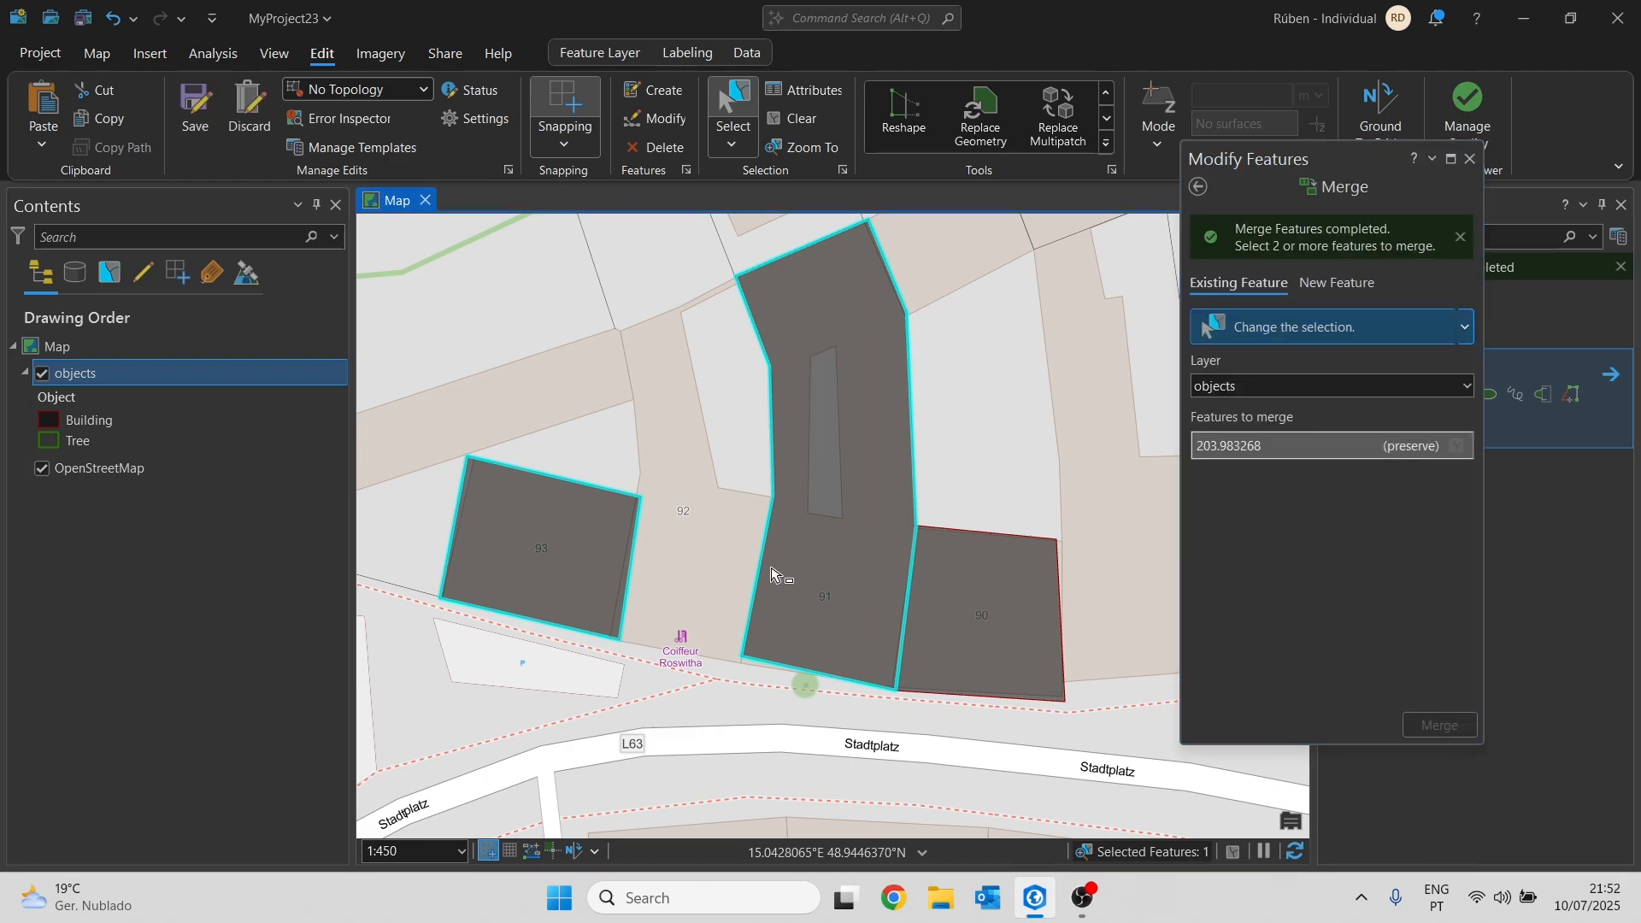
pyautogui.click(1471, 159)
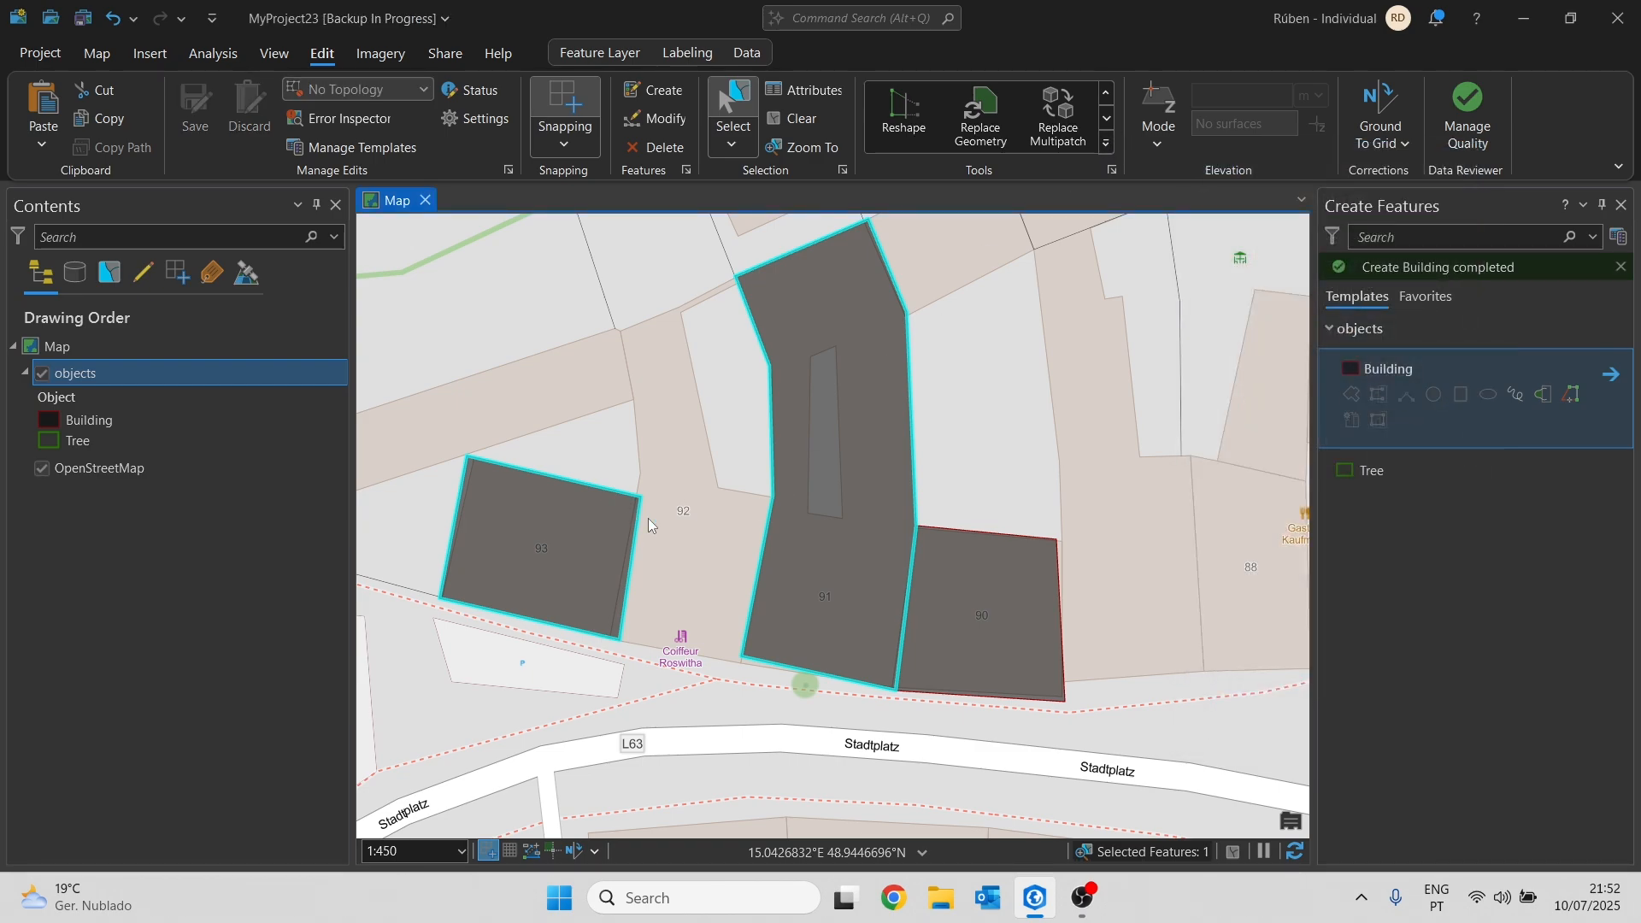
# - Explode the multipart building feature covering houses 91 and 93 into separate features without keeping the original
pyautogui.click(1107, 144)
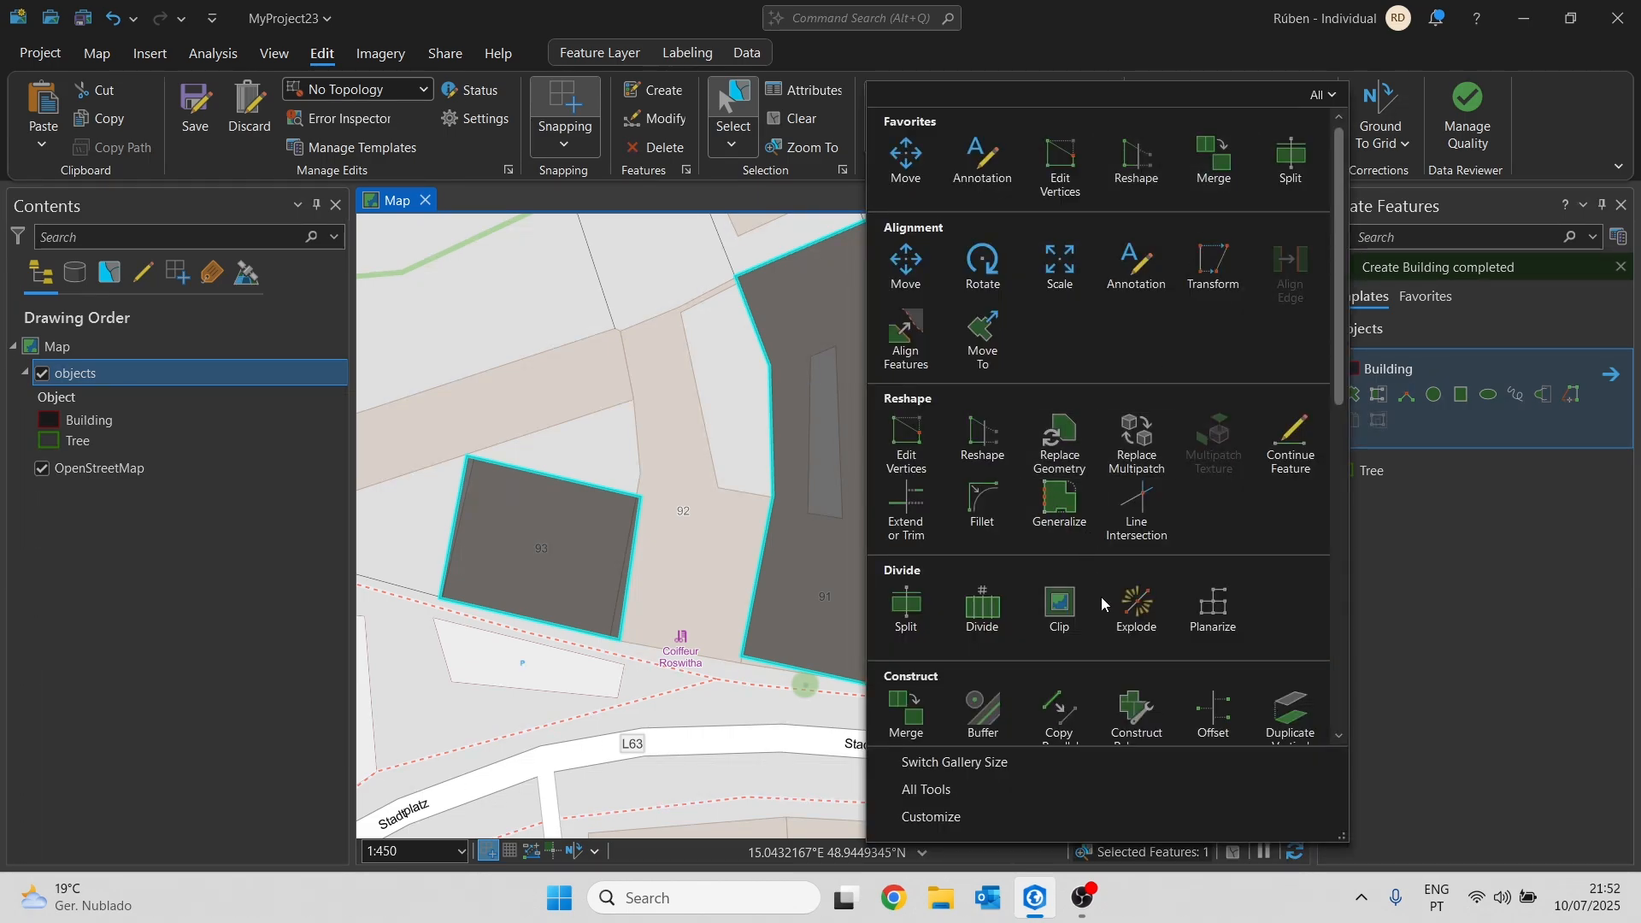
pyautogui.click(1136, 609)
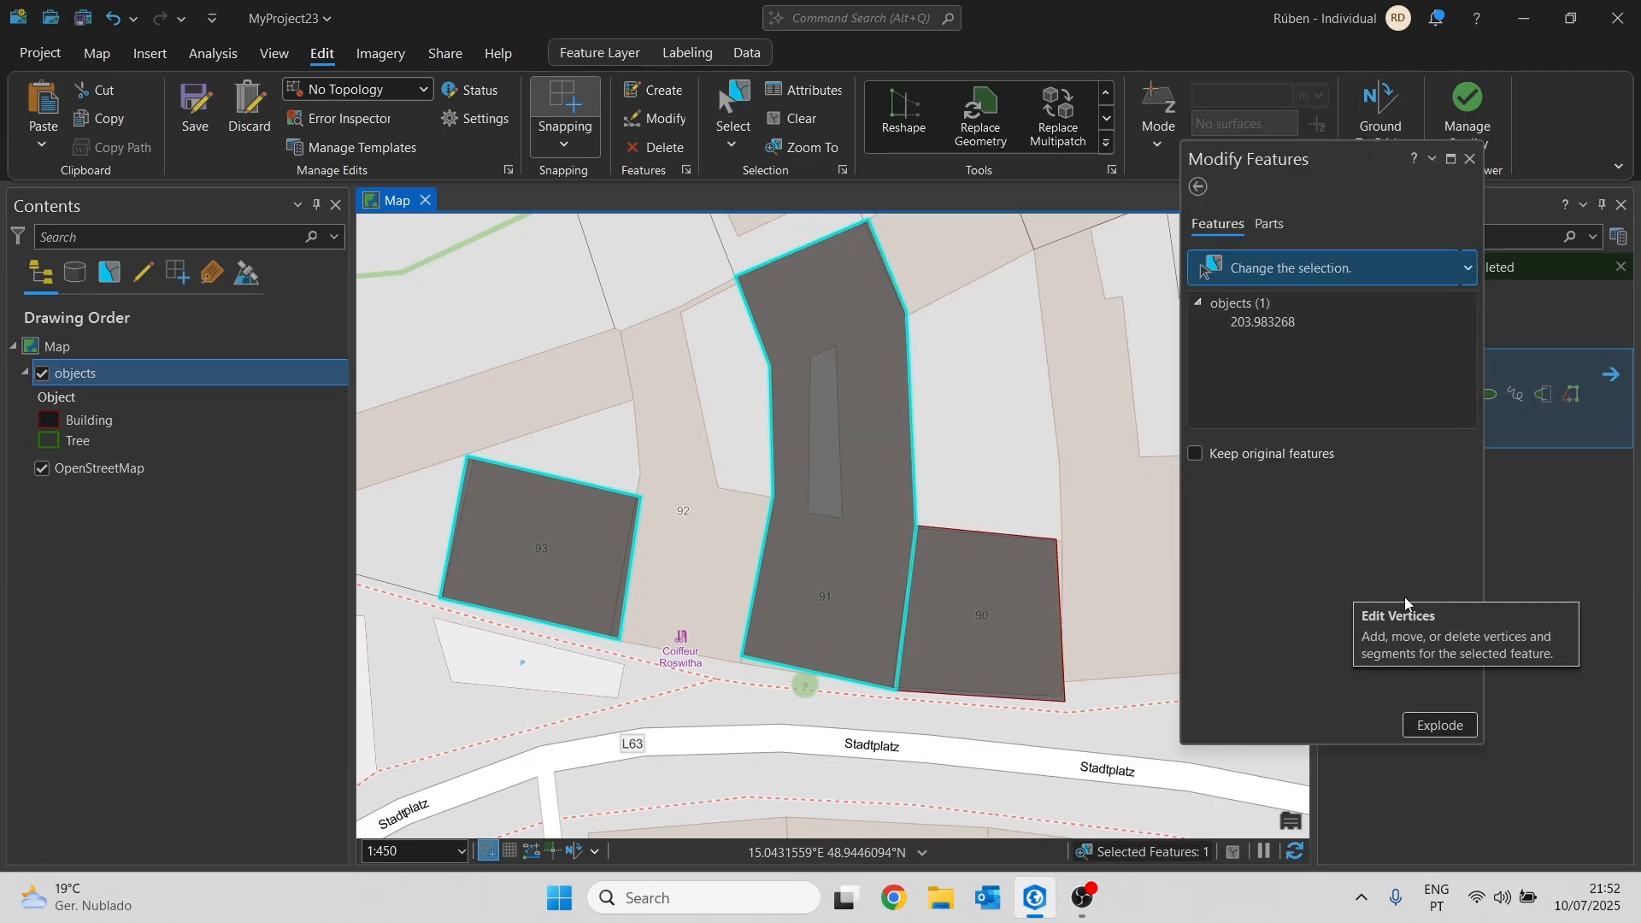
pyautogui.click(1445, 724)
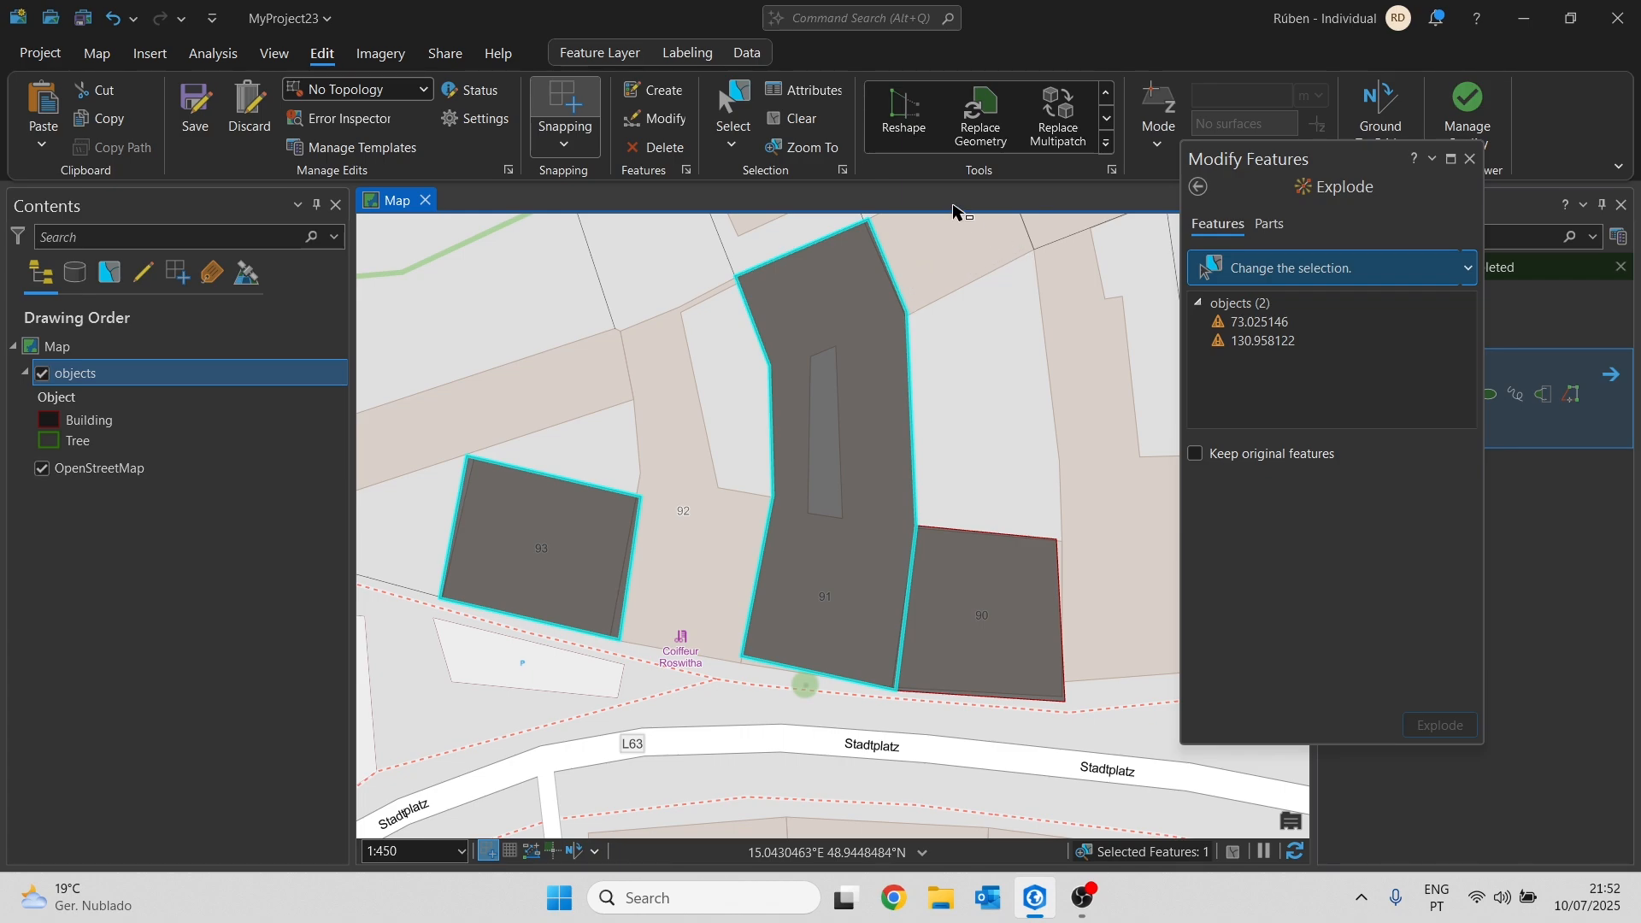
# - Select the exploded building polygons 93 and 91 one at a time to check that they are separate features
pyautogui.click(737, 100)
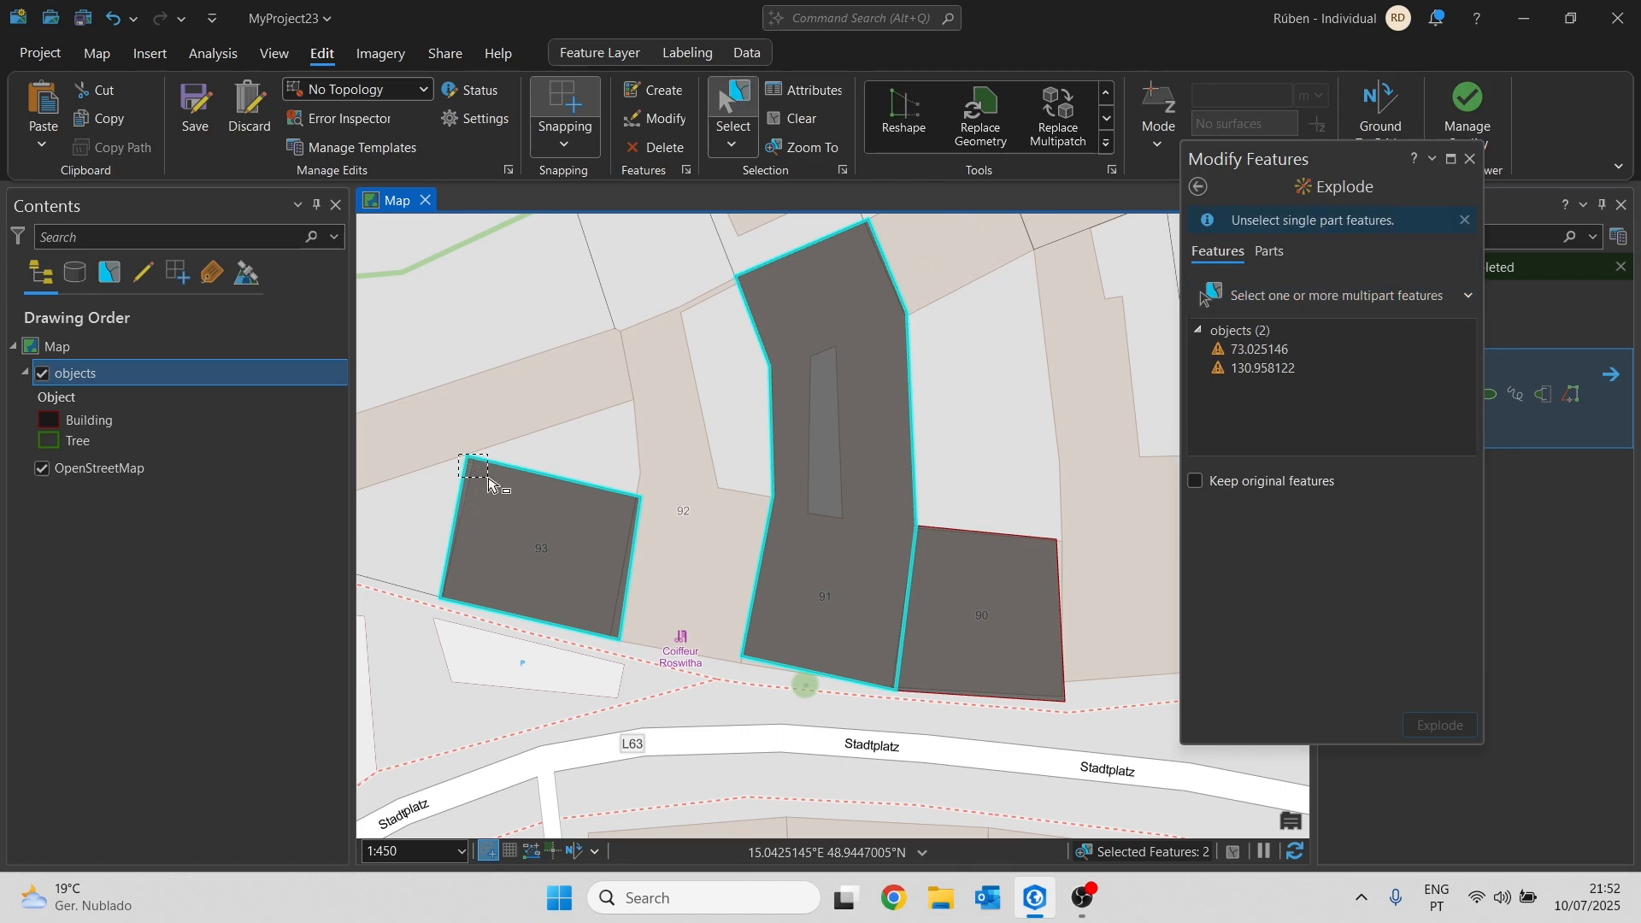
pyautogui.click(530, 488)
pyautogui.click(810, 435)
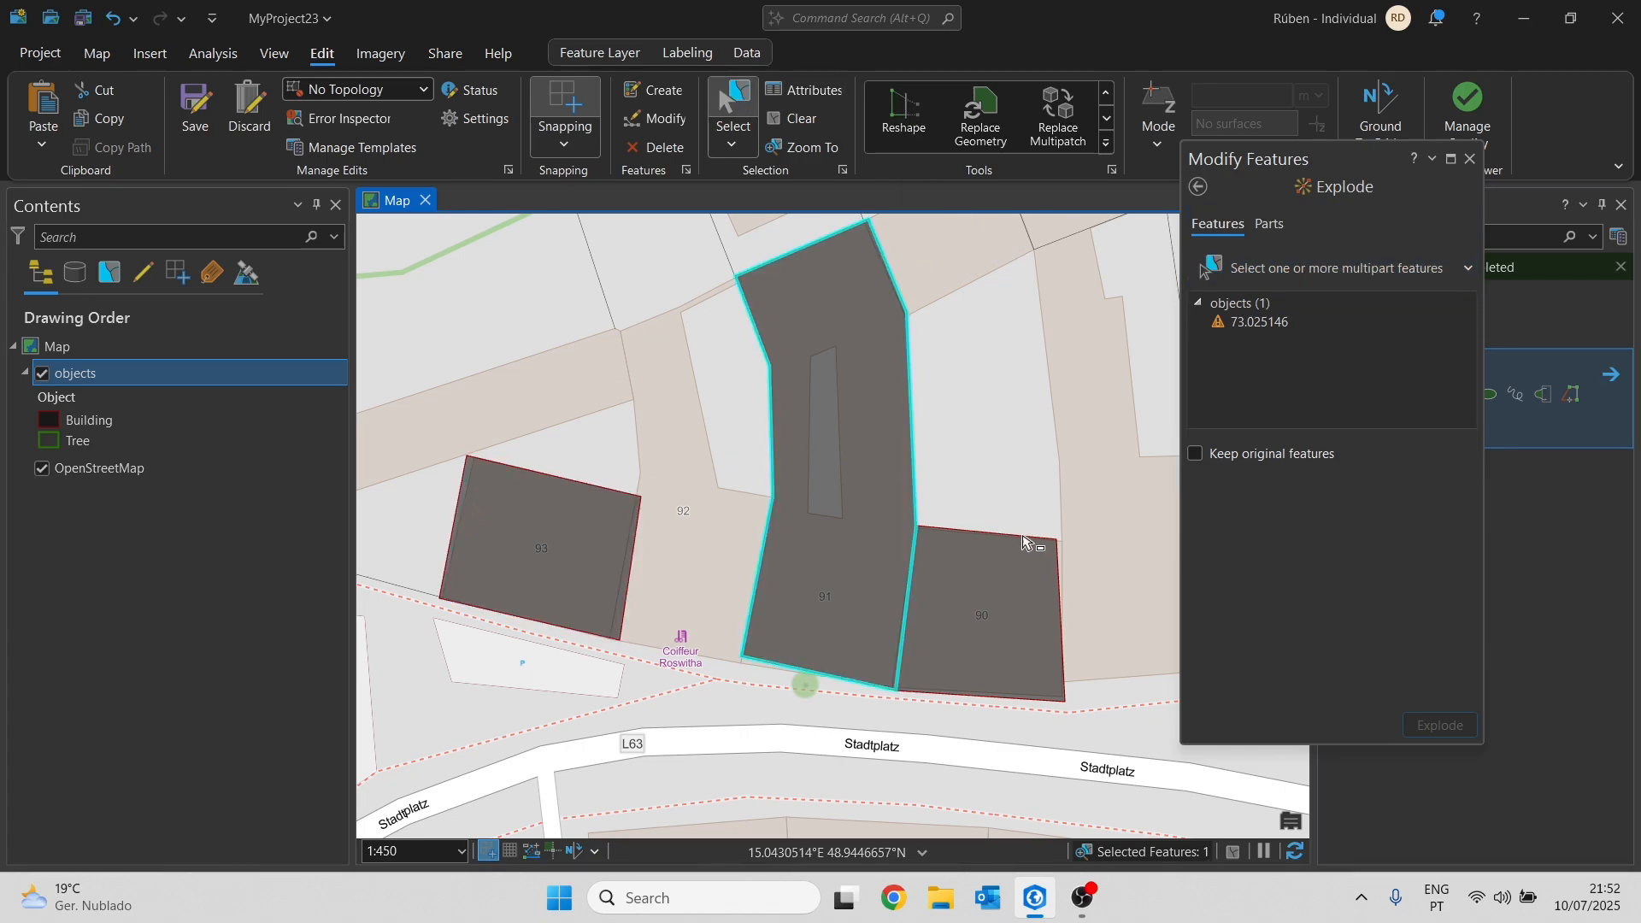
pyautogui.click(886, 545)
pyautogui.click(584, 513)
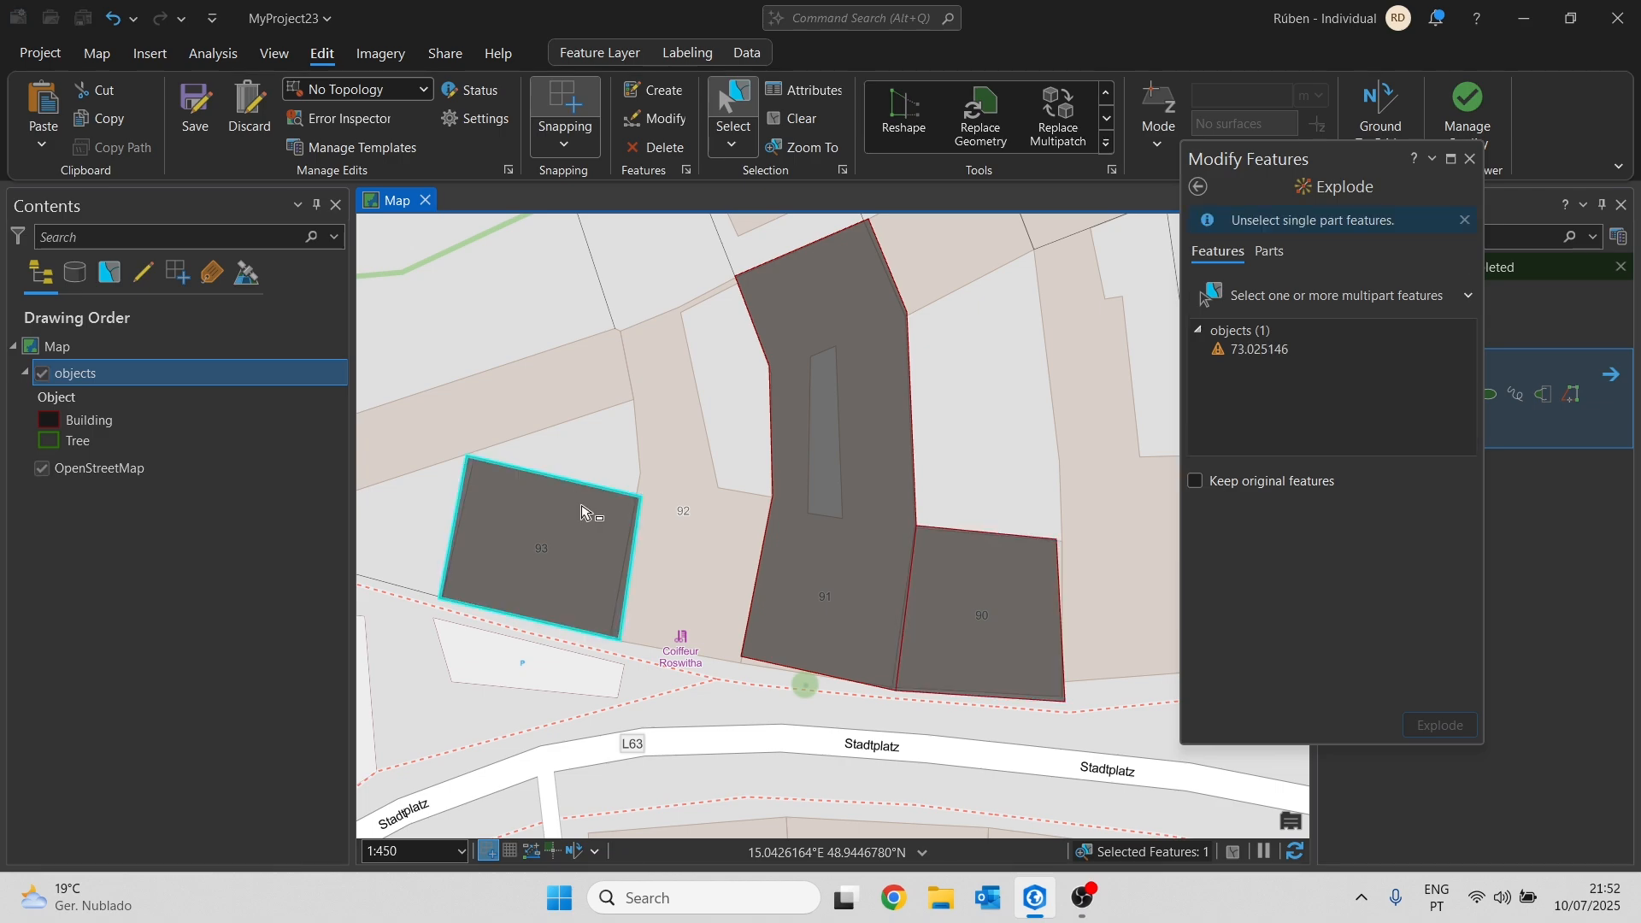
# - Close the Explode tool and draw a four-cornered Building polygon tracing the narrow inner courtyard of house 91
pyautogui.click(1472, 160)
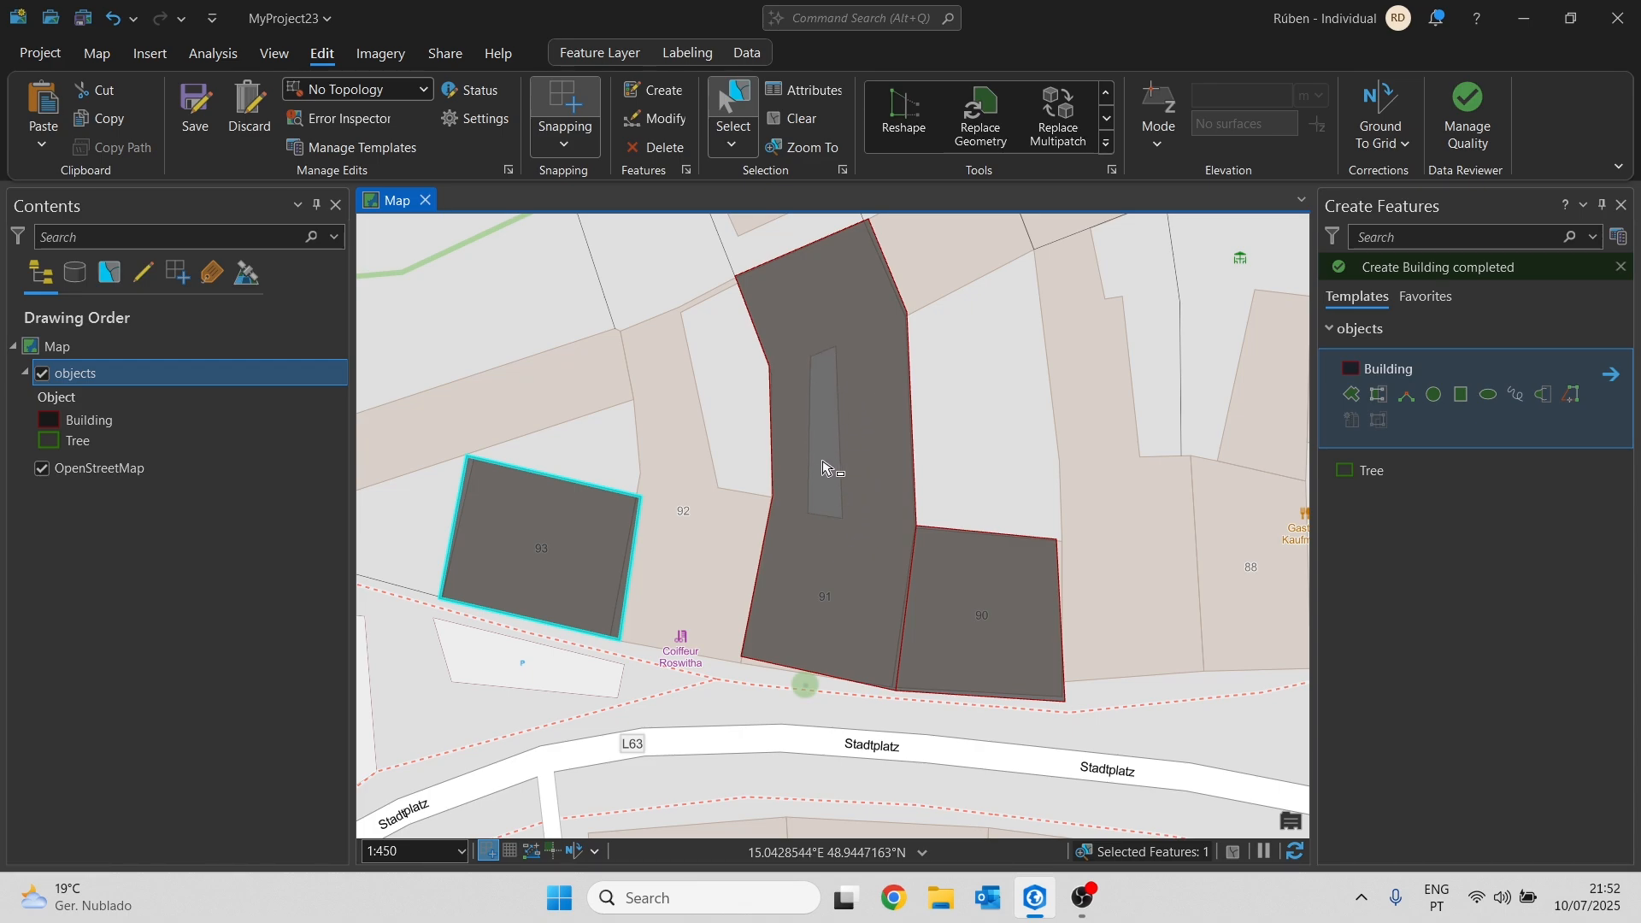
pyautogui.click(1353, 399)
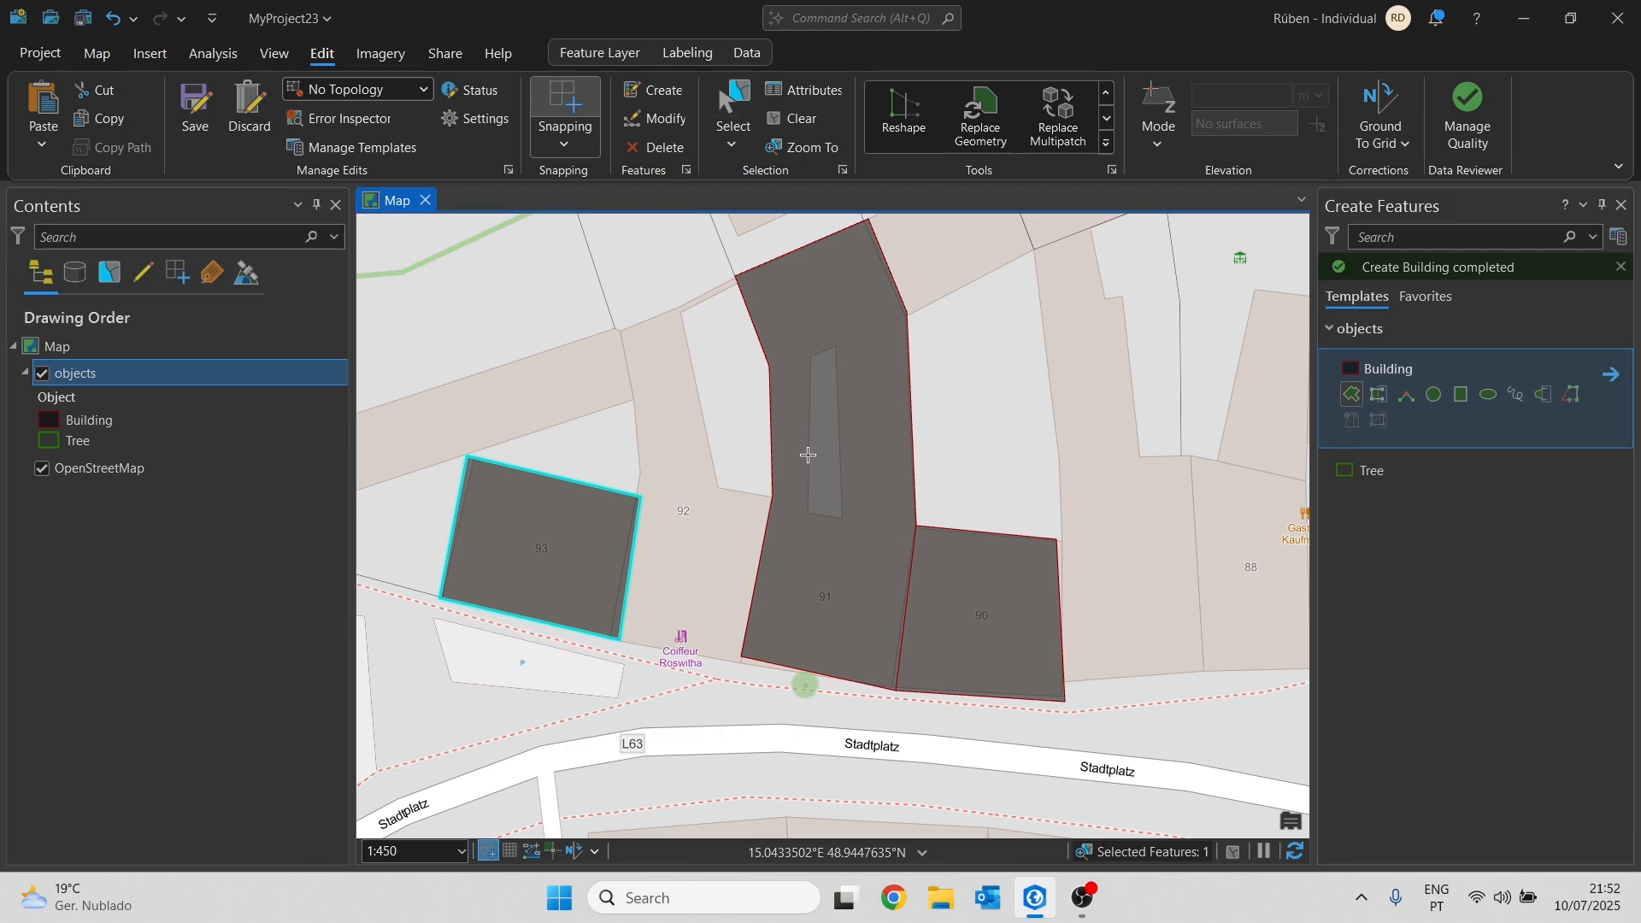
pyautogui.click(836, 513)
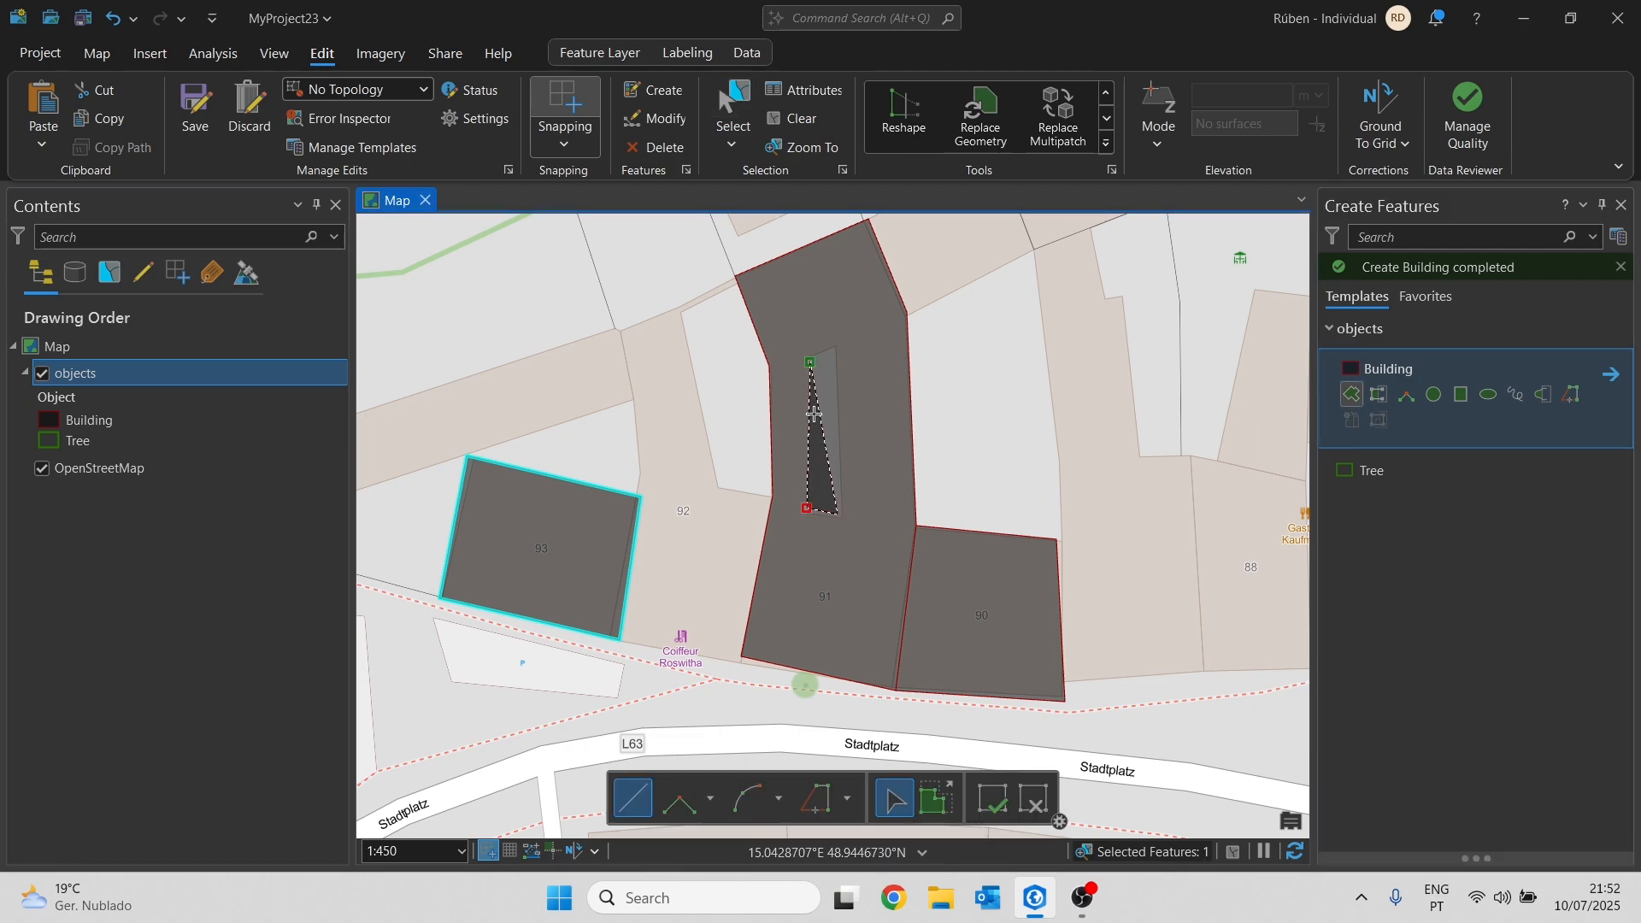
pyautogui.doubleClick(837, 349)
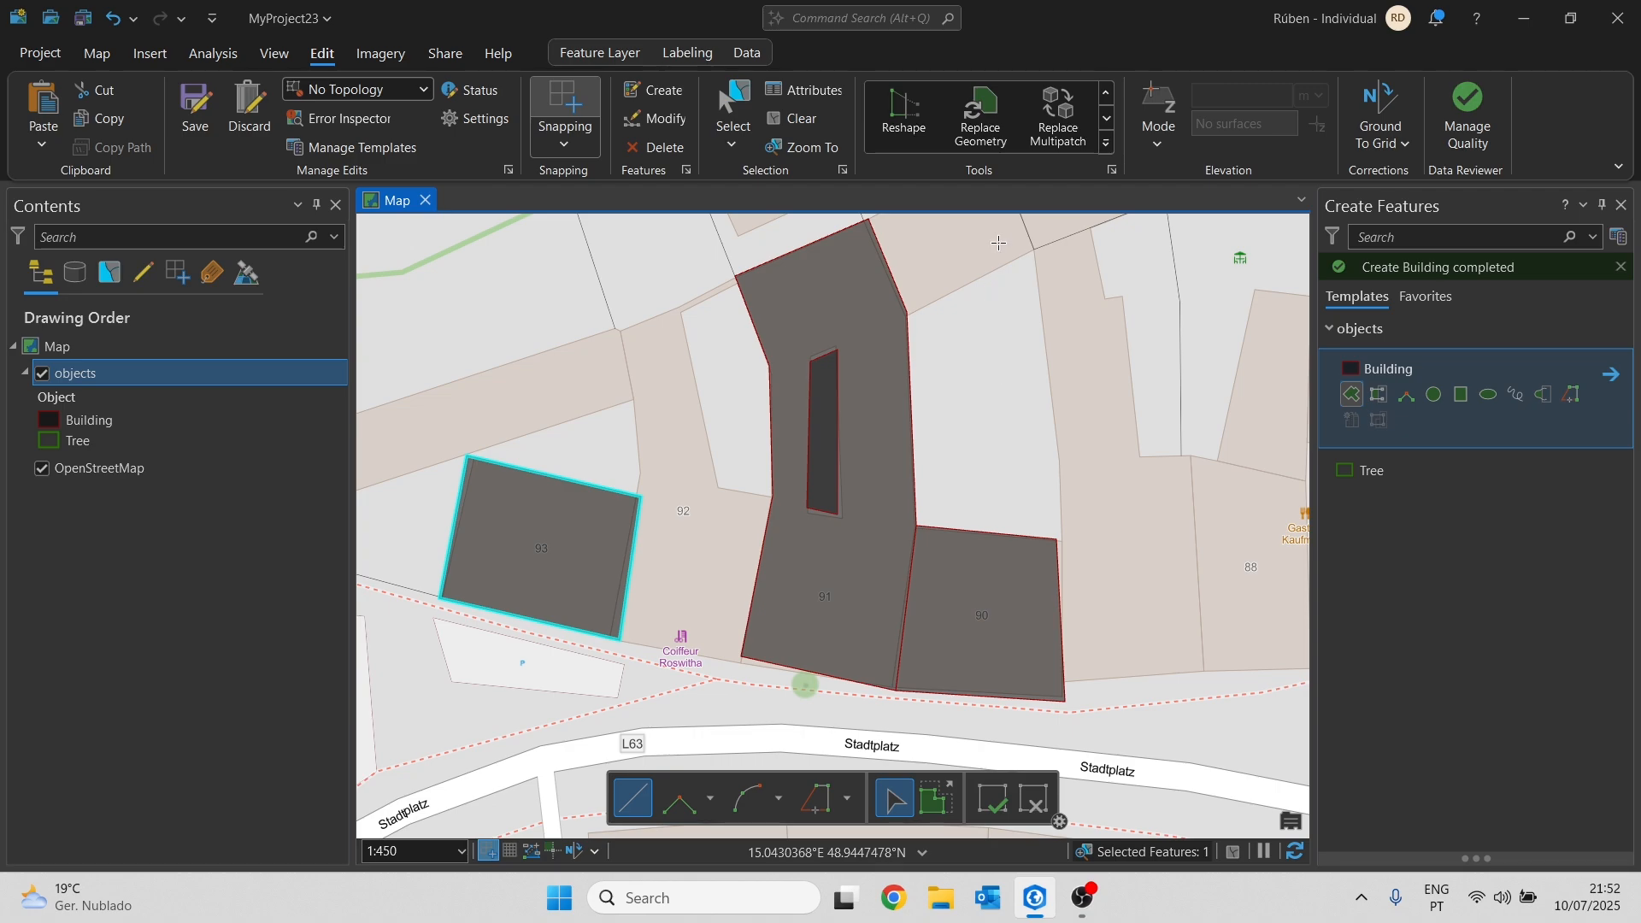
# - Select the courtyard polygon together with building 91 and split them along the courtyard's full closed outline
pyautogui.click(732, 107)
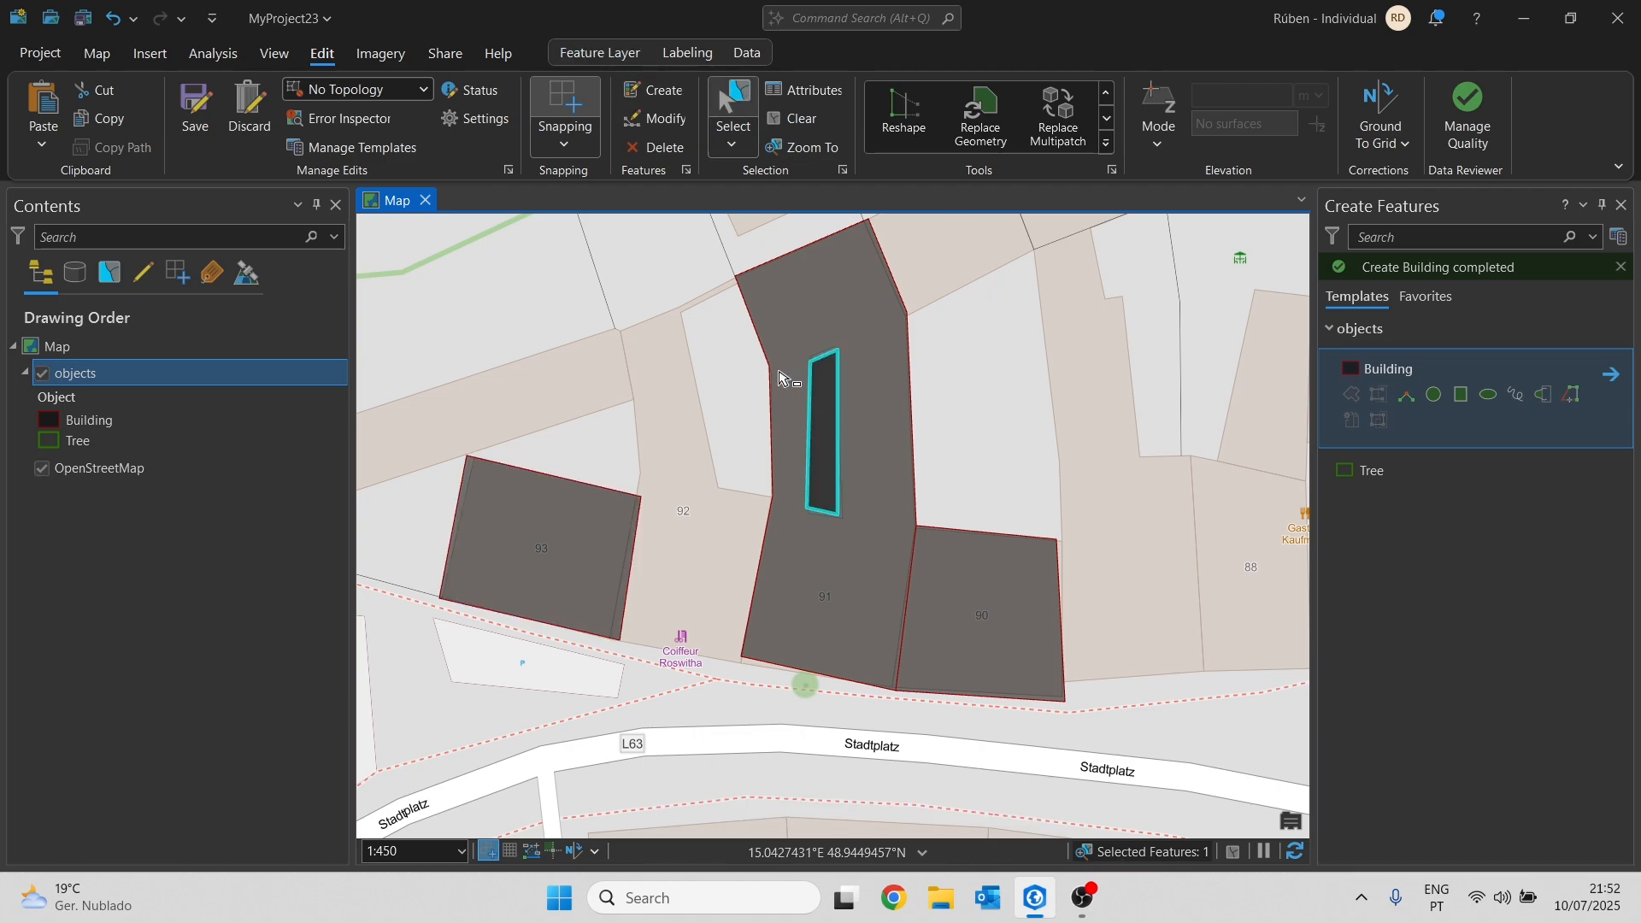
pyautogui.keyDown('shift'); pyautogui.click(834, 650); pyautogui.keyUp('shift')
pyautogui.click(1107, 144)
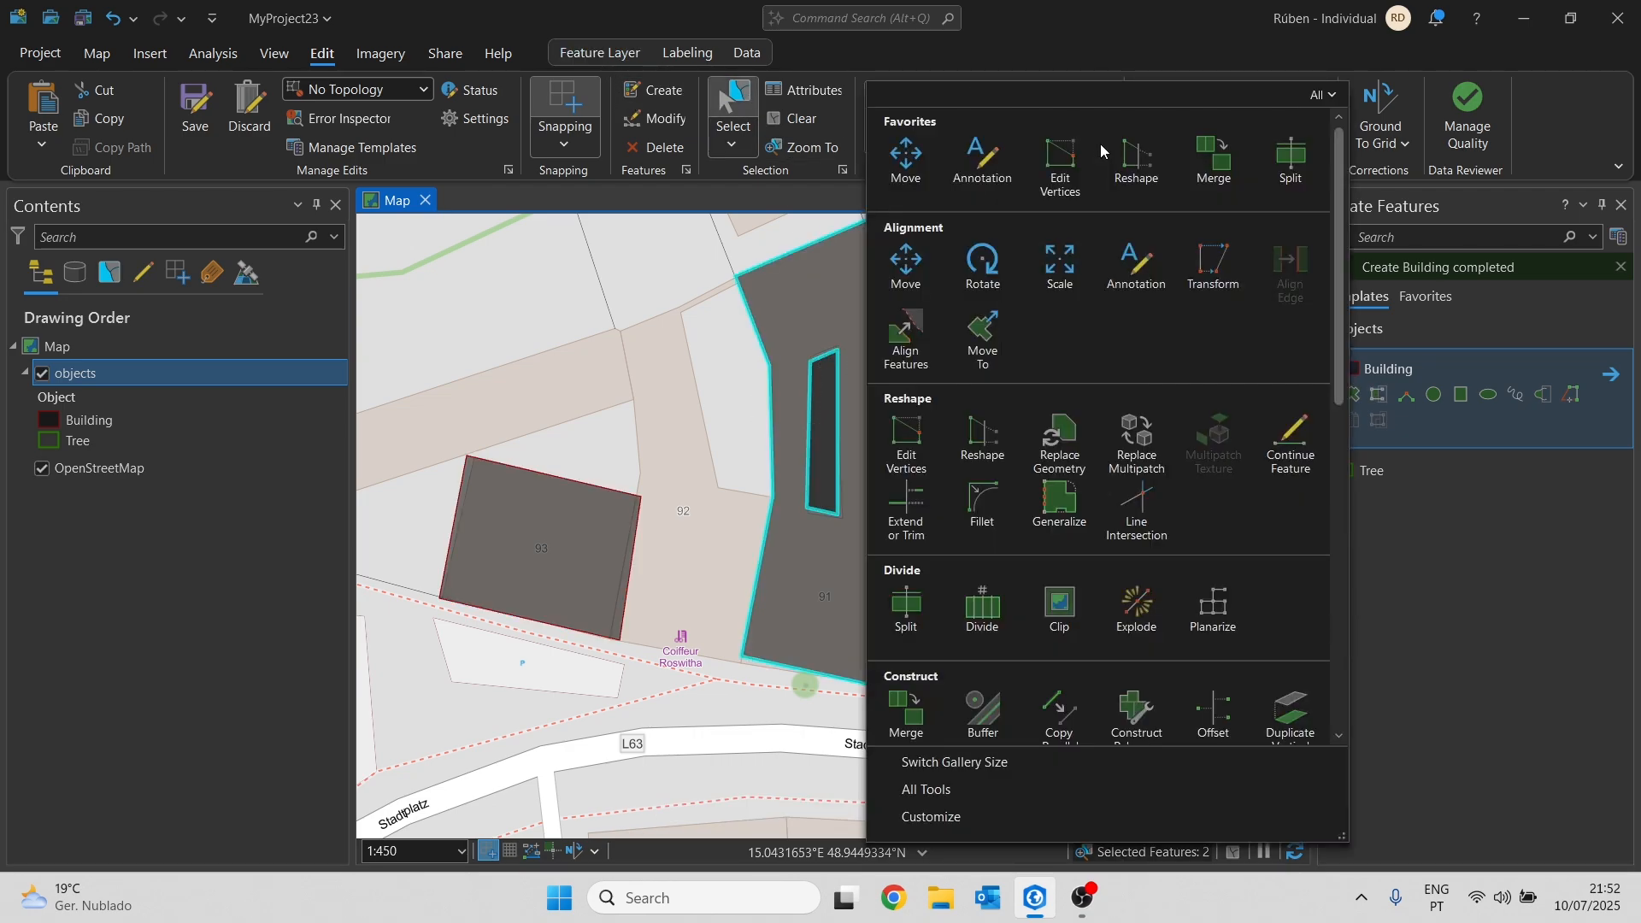
pyautogui.click(1291, 161)
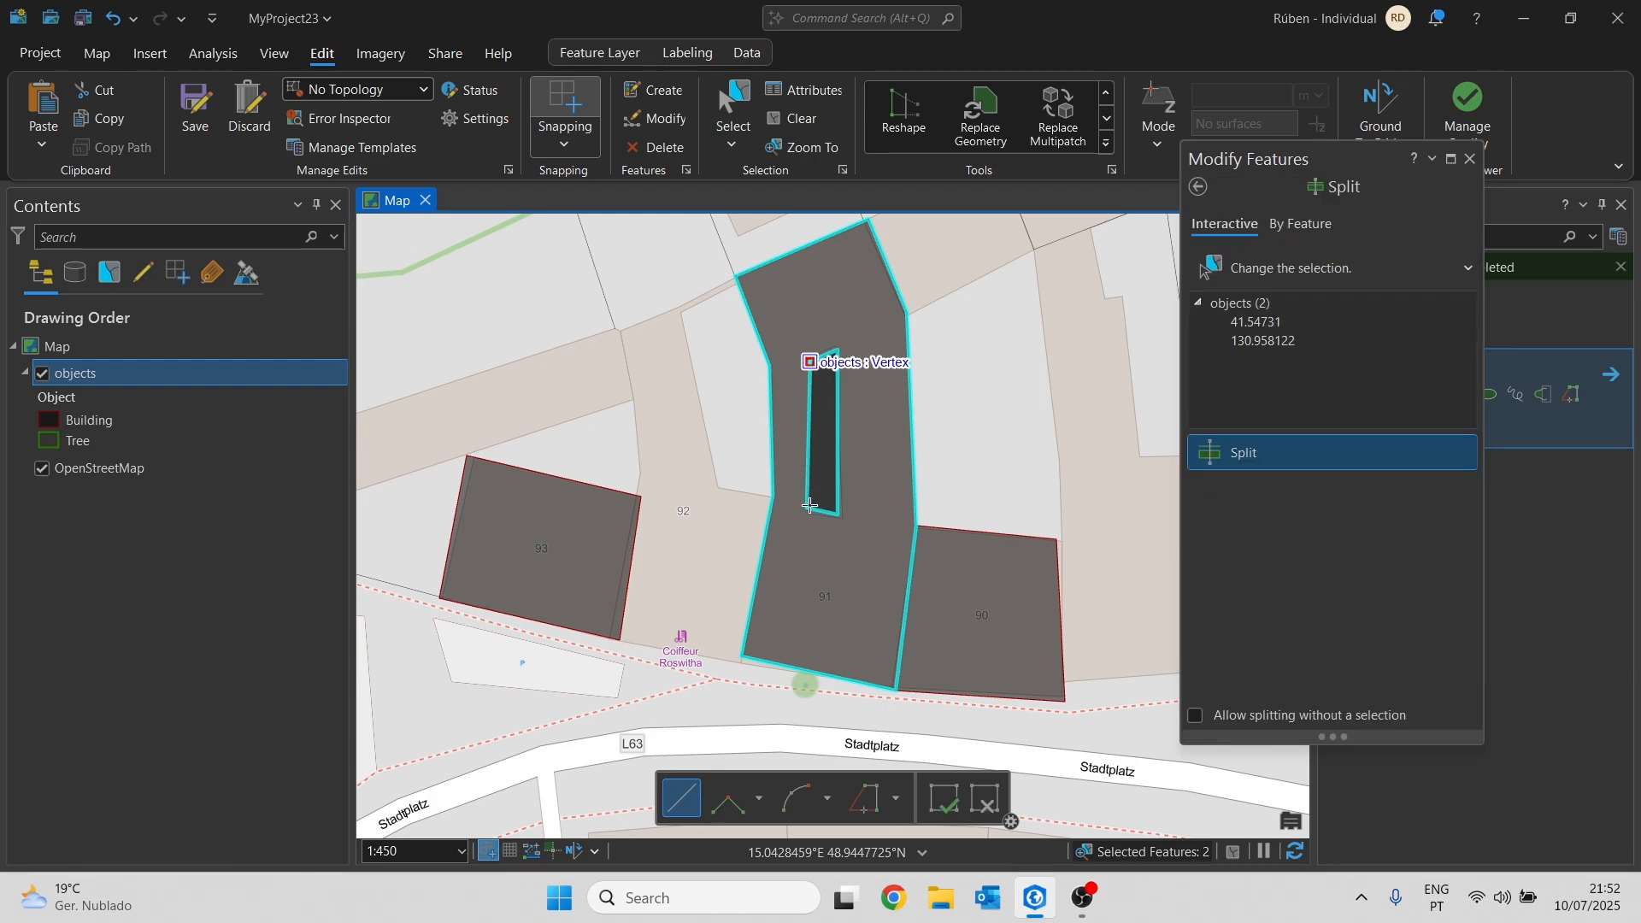
pyautogui.click(810, 361)
pyautogui.click(844, 520)
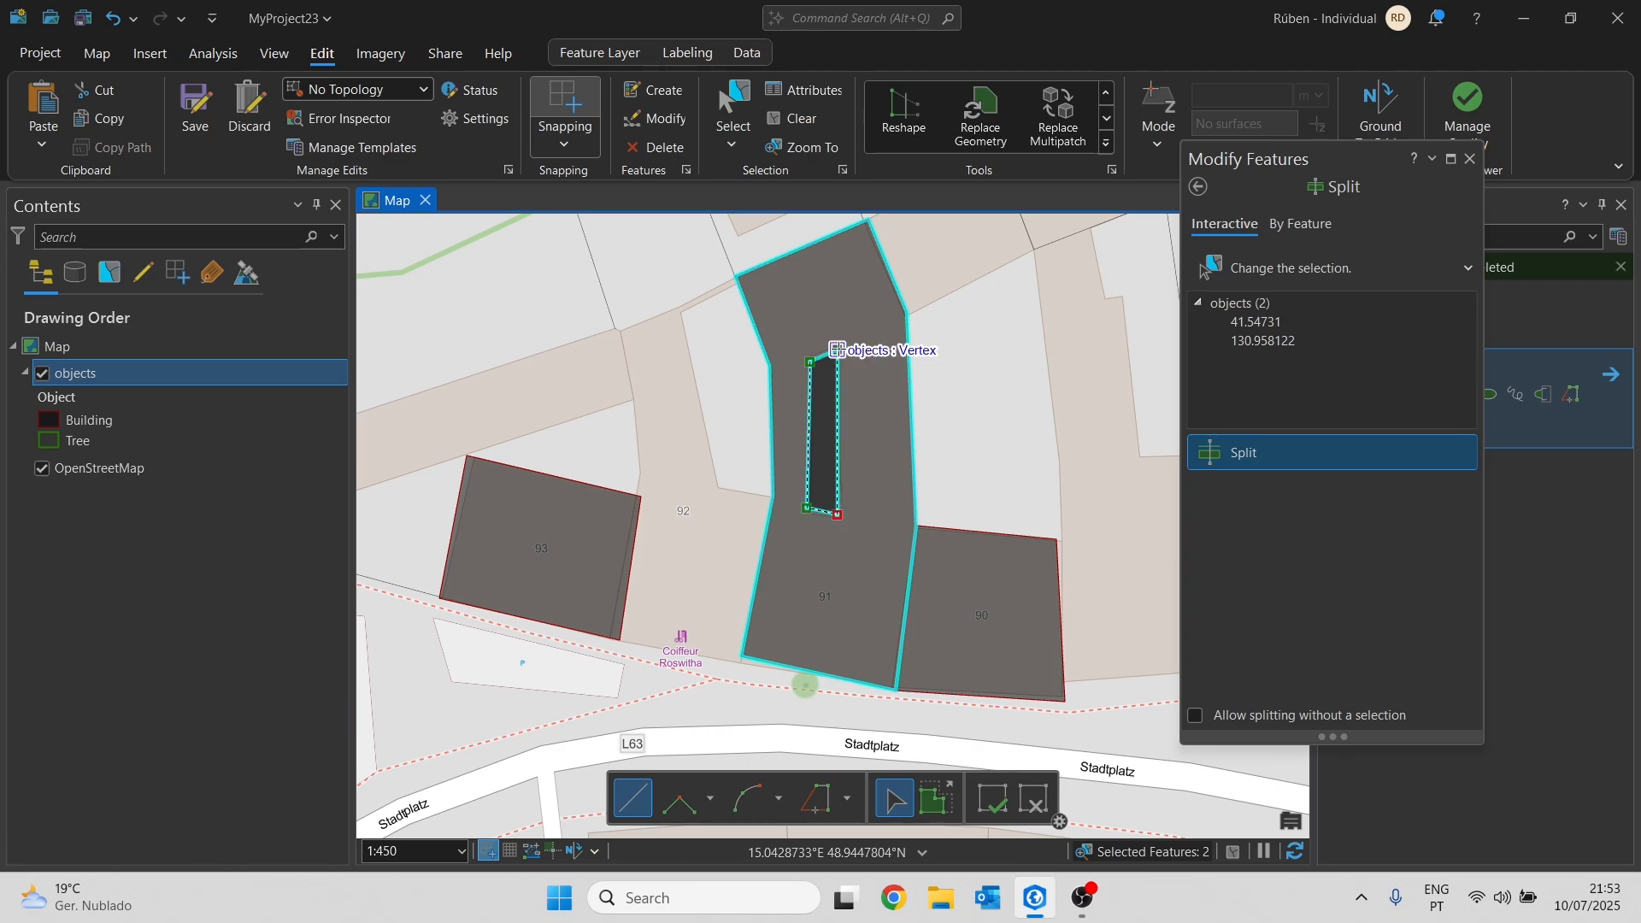
pyautogui.click(838, 350)
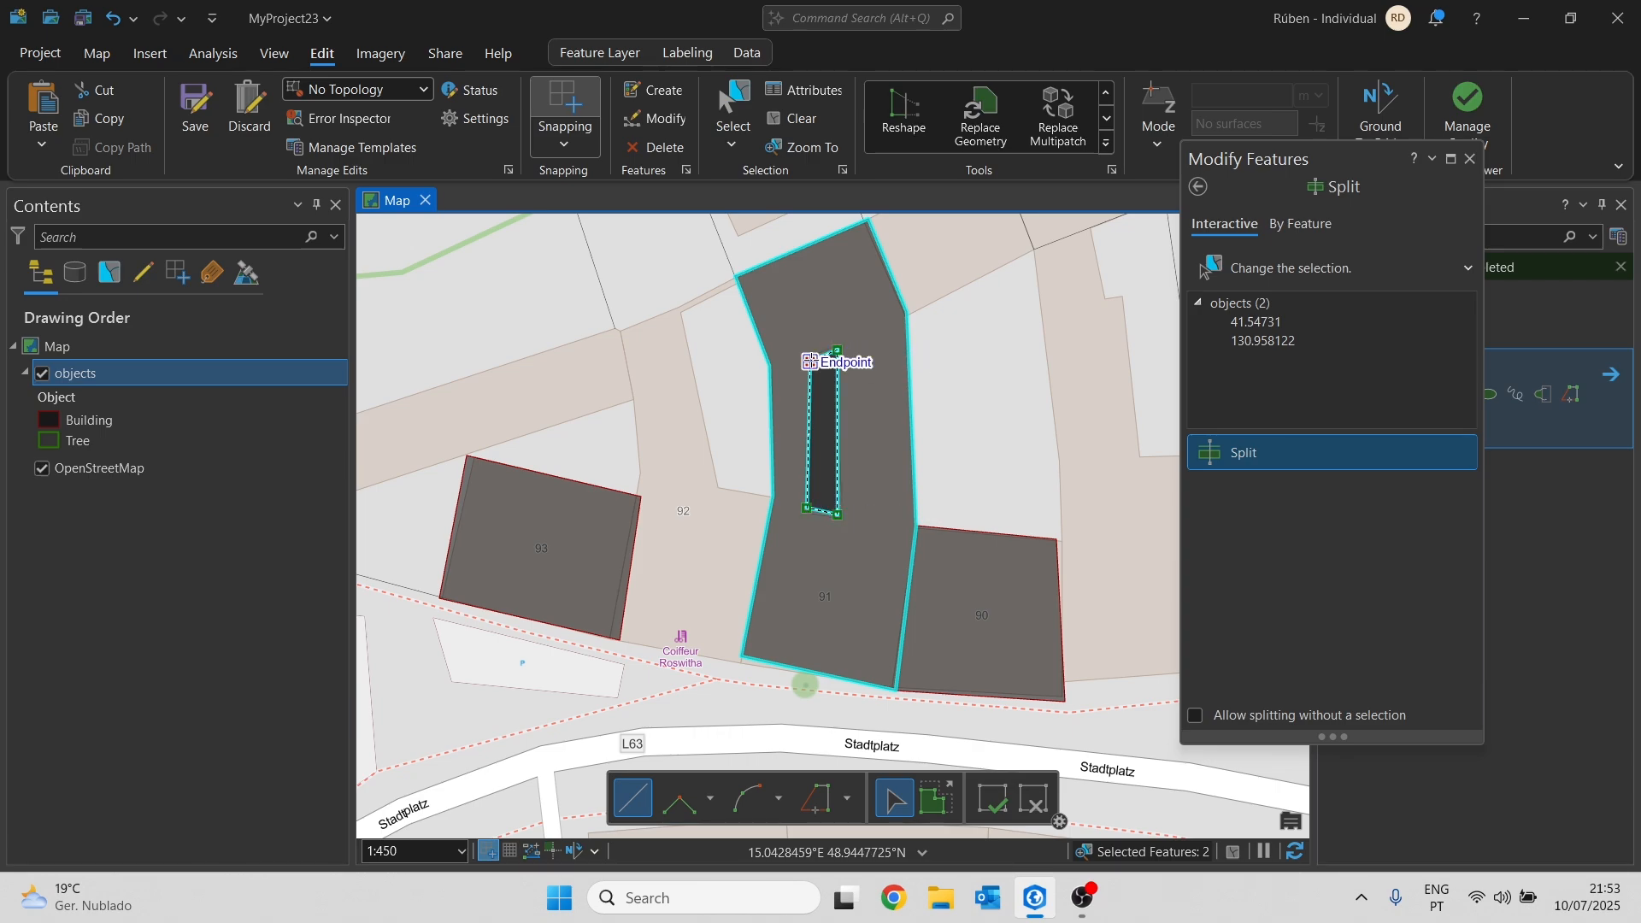
pyautogui.click(812, 362)
pyautogui.doubleClick(824, 435)
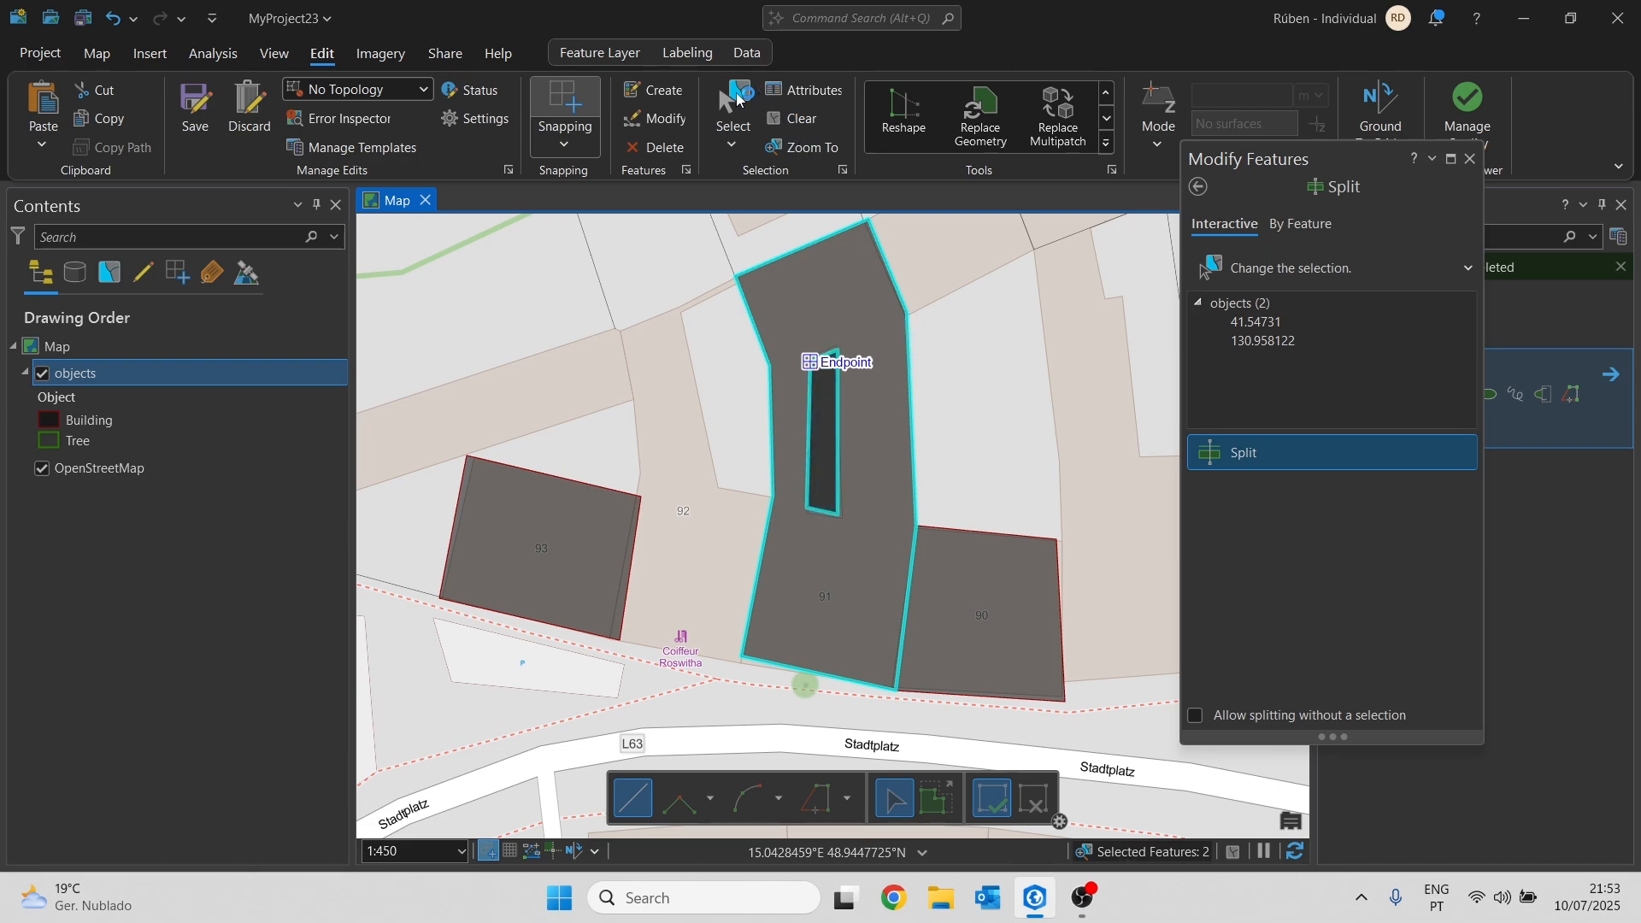
# - Delete the overlapping courtyard polygons inside building 91 to leave a hole, and close the Split tool
pyautogui.click(735, 99)
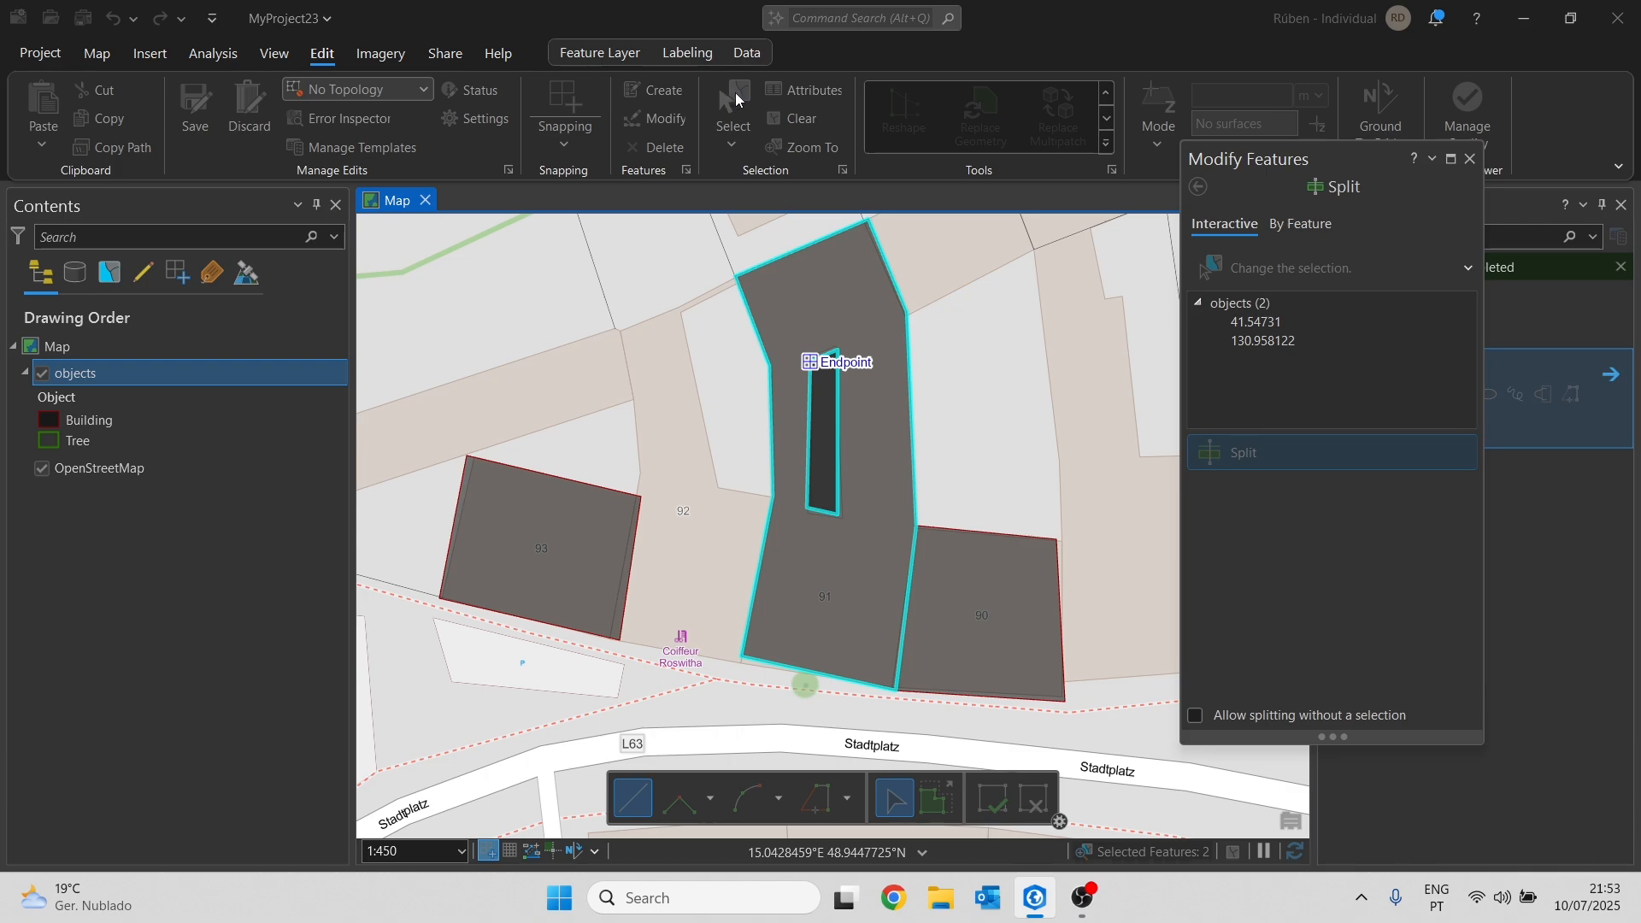
pyautogui.click(828, 420)
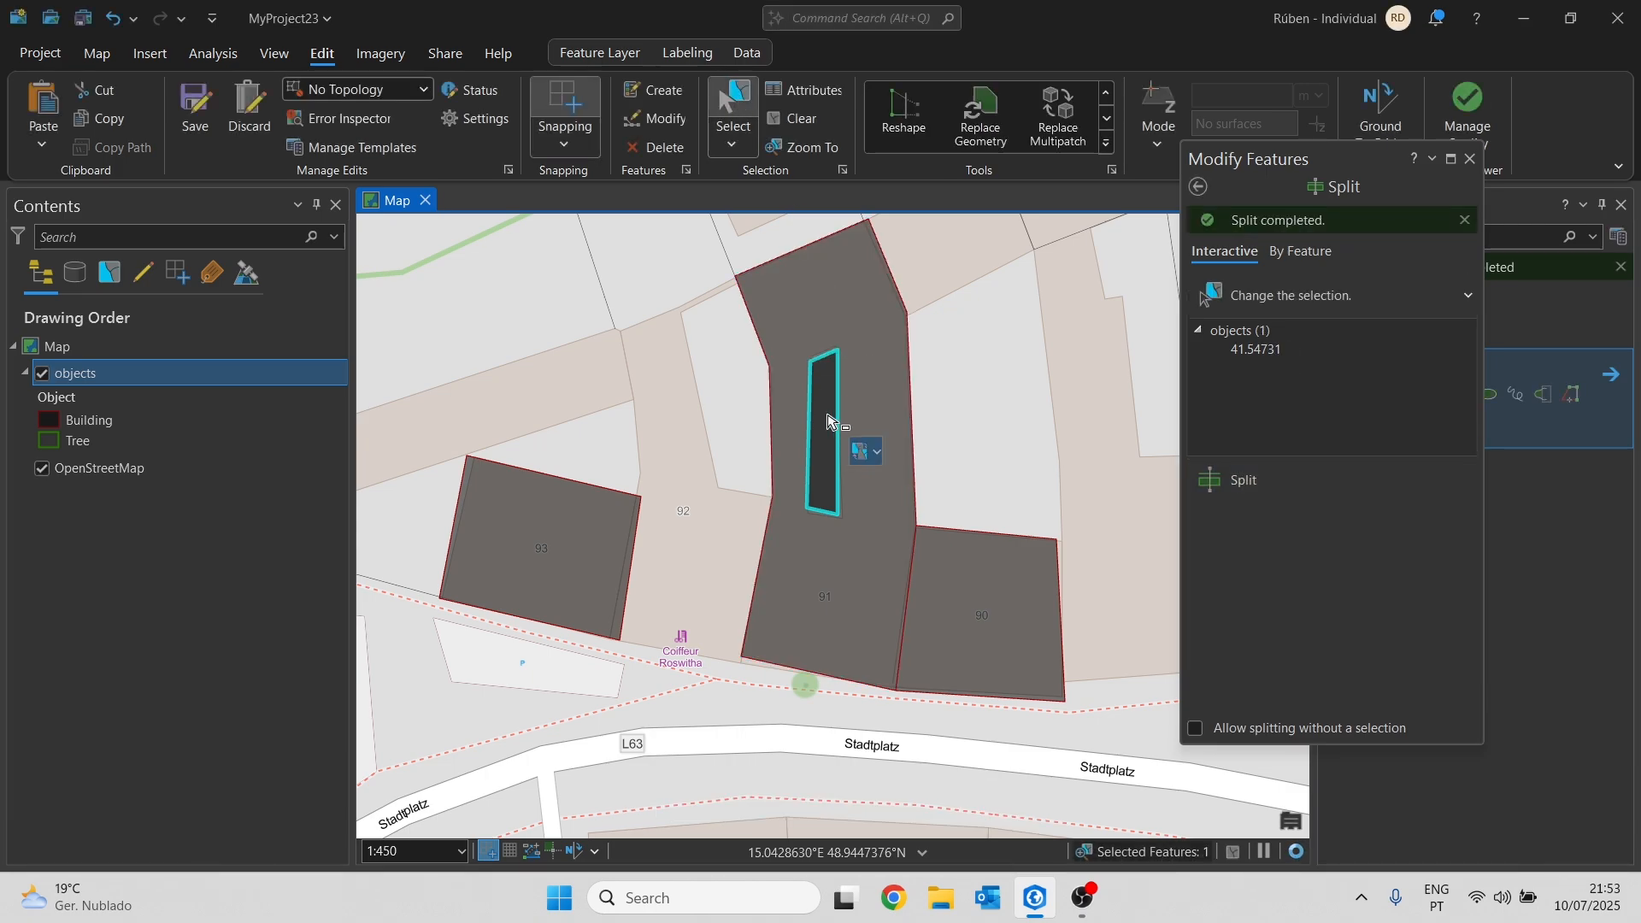
pyautogui.keyDown('ctrl'); pyautogui.click(828, 422); pyautogui.keyUp('ctrl')
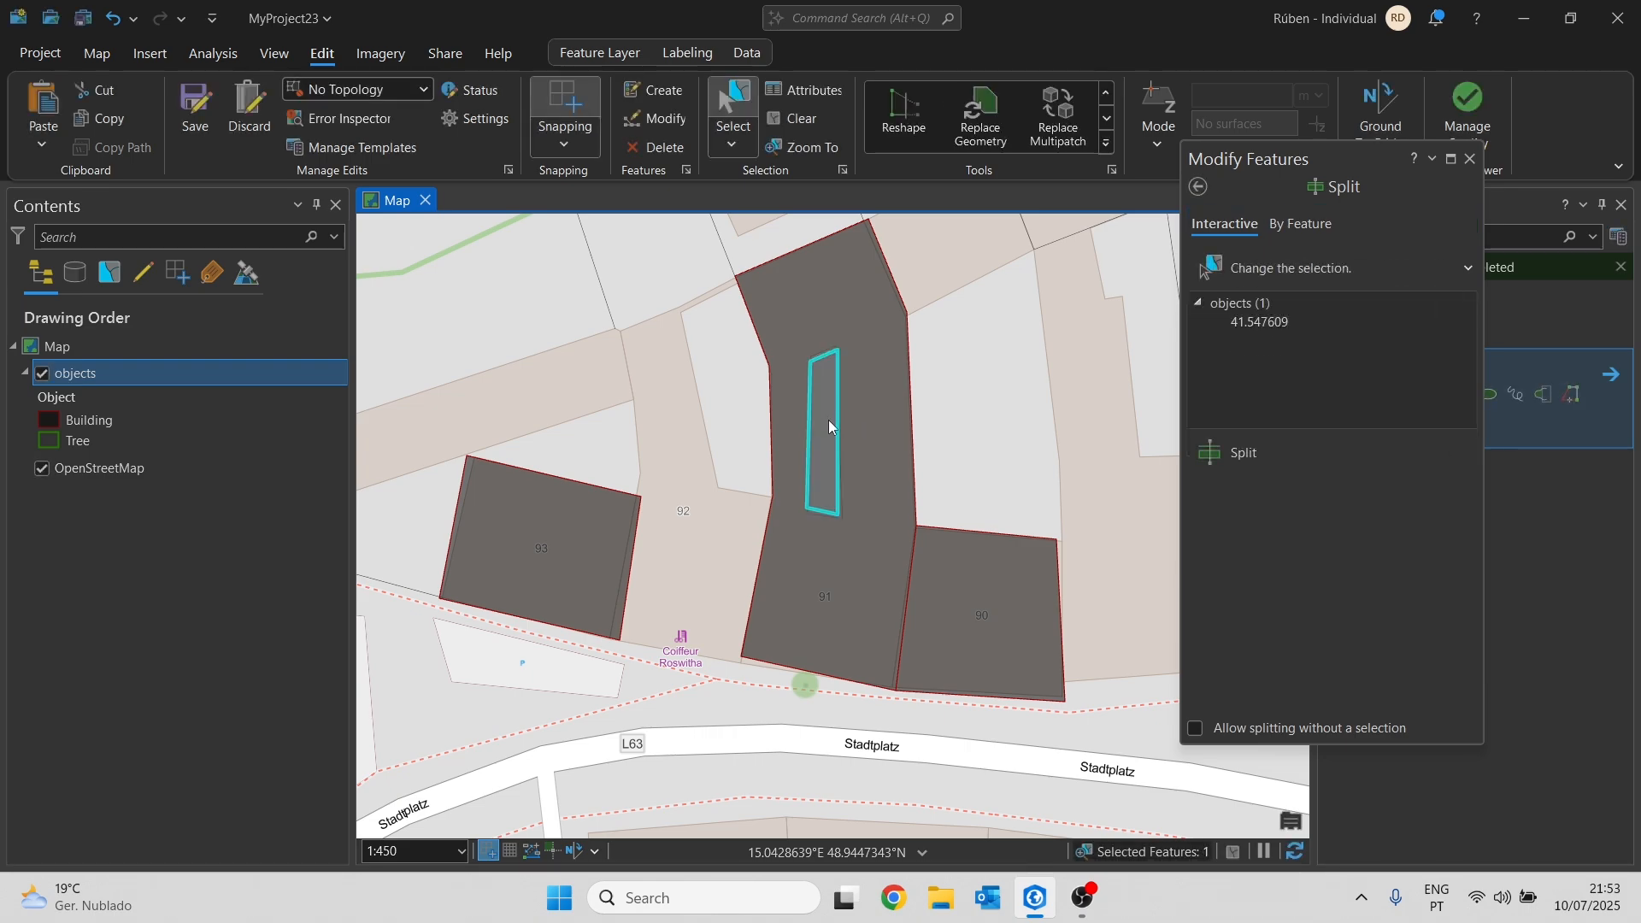
pyautogui.press('Delete')
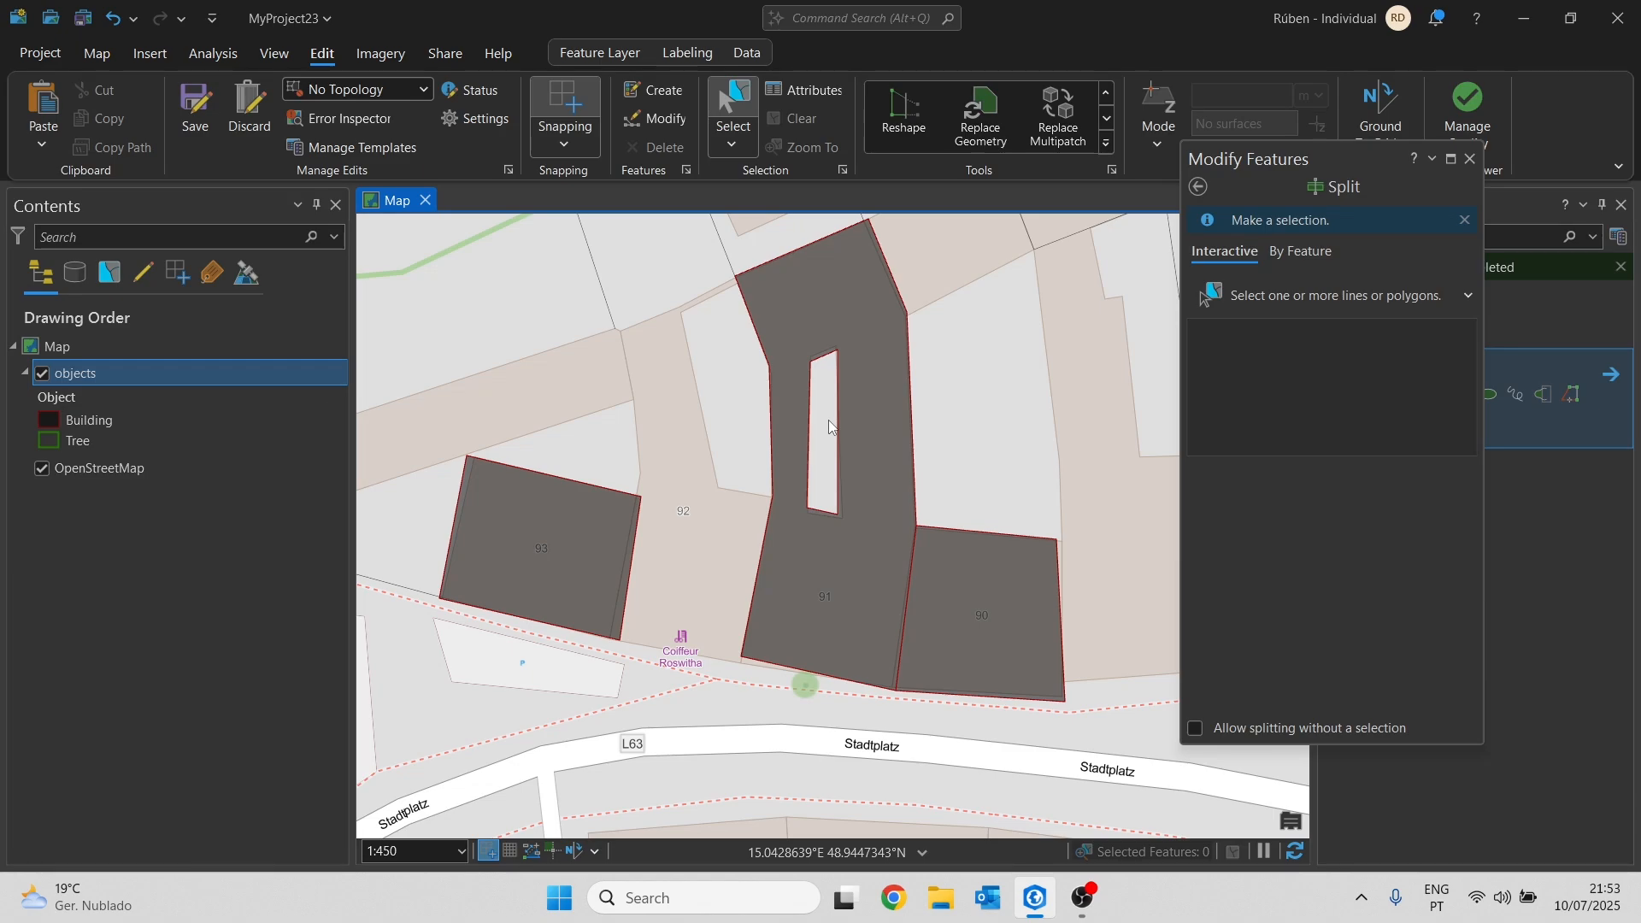
pyautogui.press('Escape')
# - Edit the vertices of building 90, adding one midway along its north edge and moving it north to form a triangular peak
pyautogui.click(1106, 145)
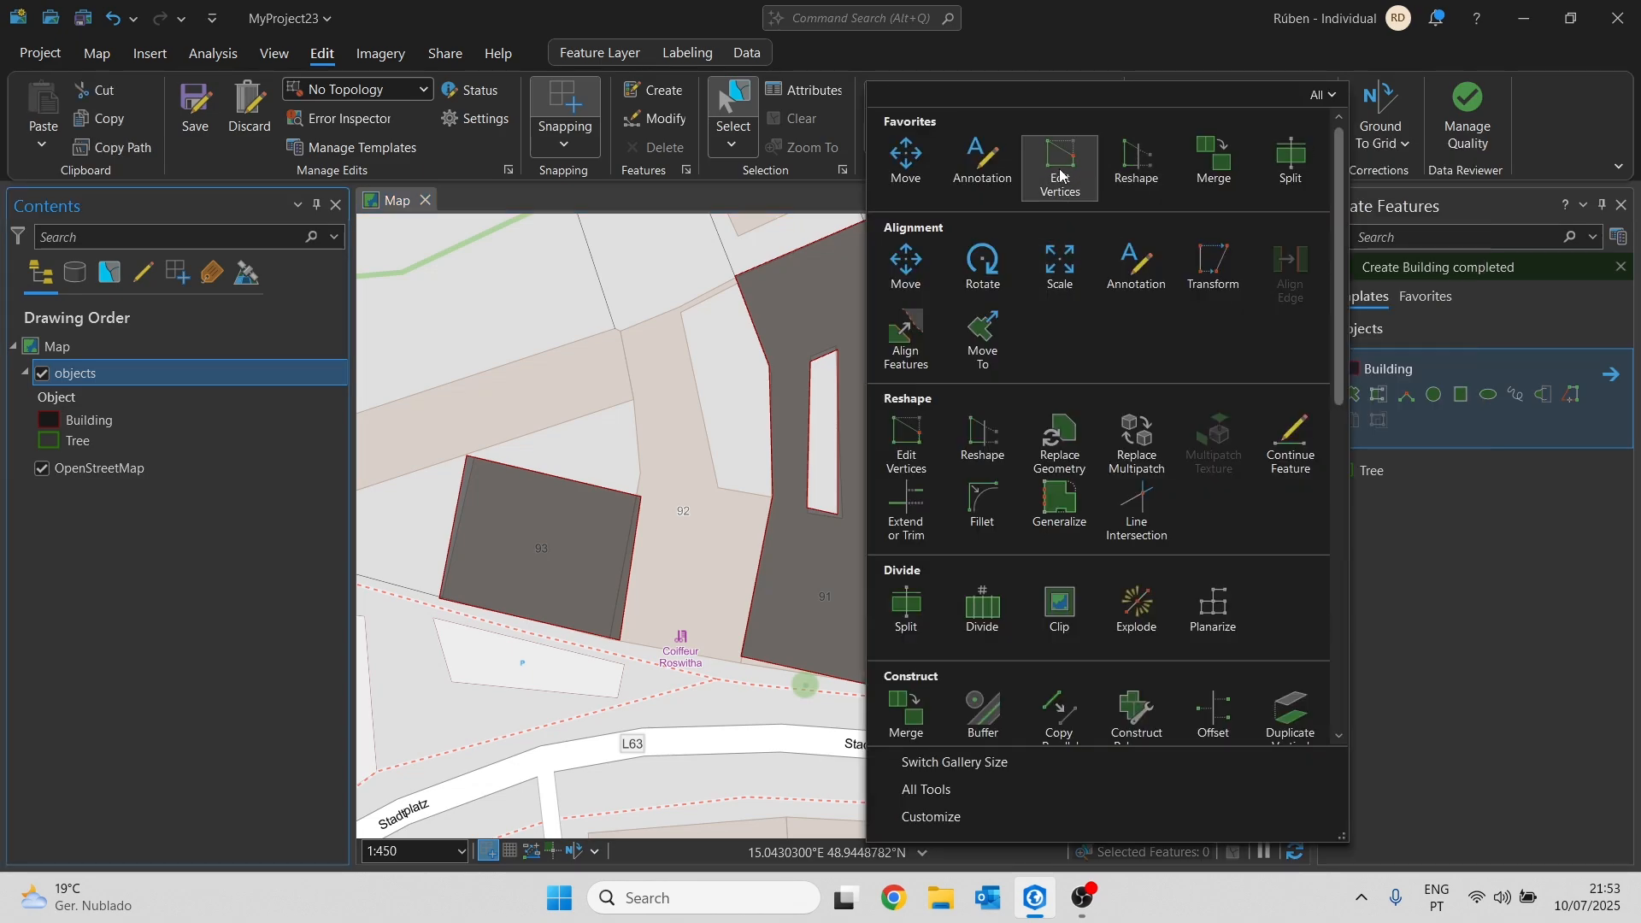
pyautogui.click(901, 443)
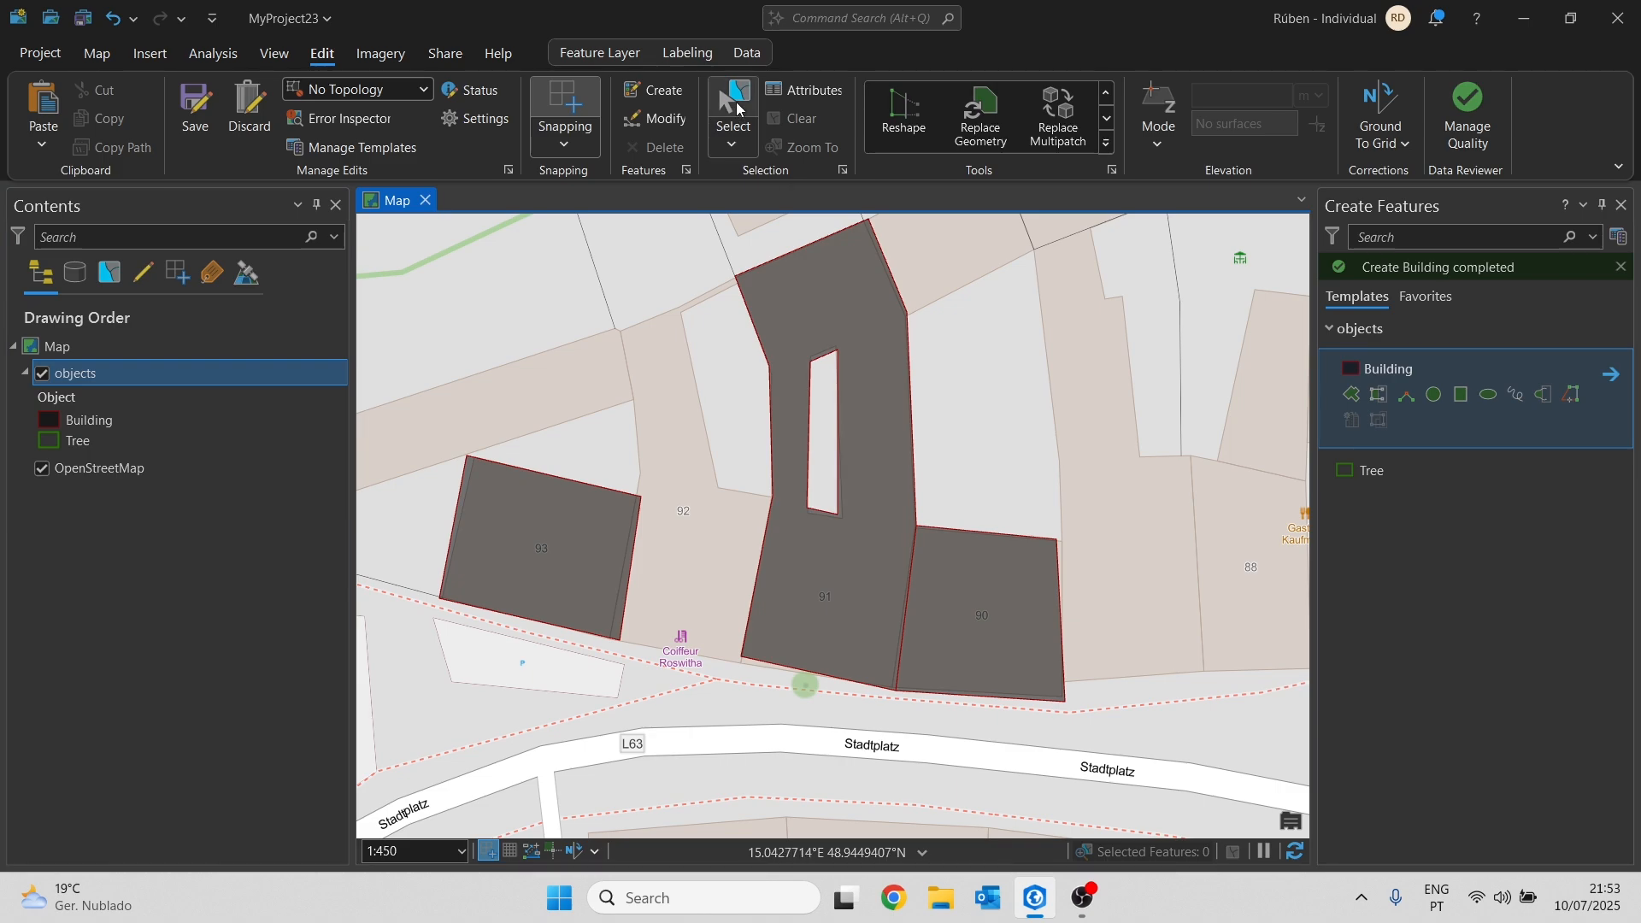
pyautogui.click(738, 108)
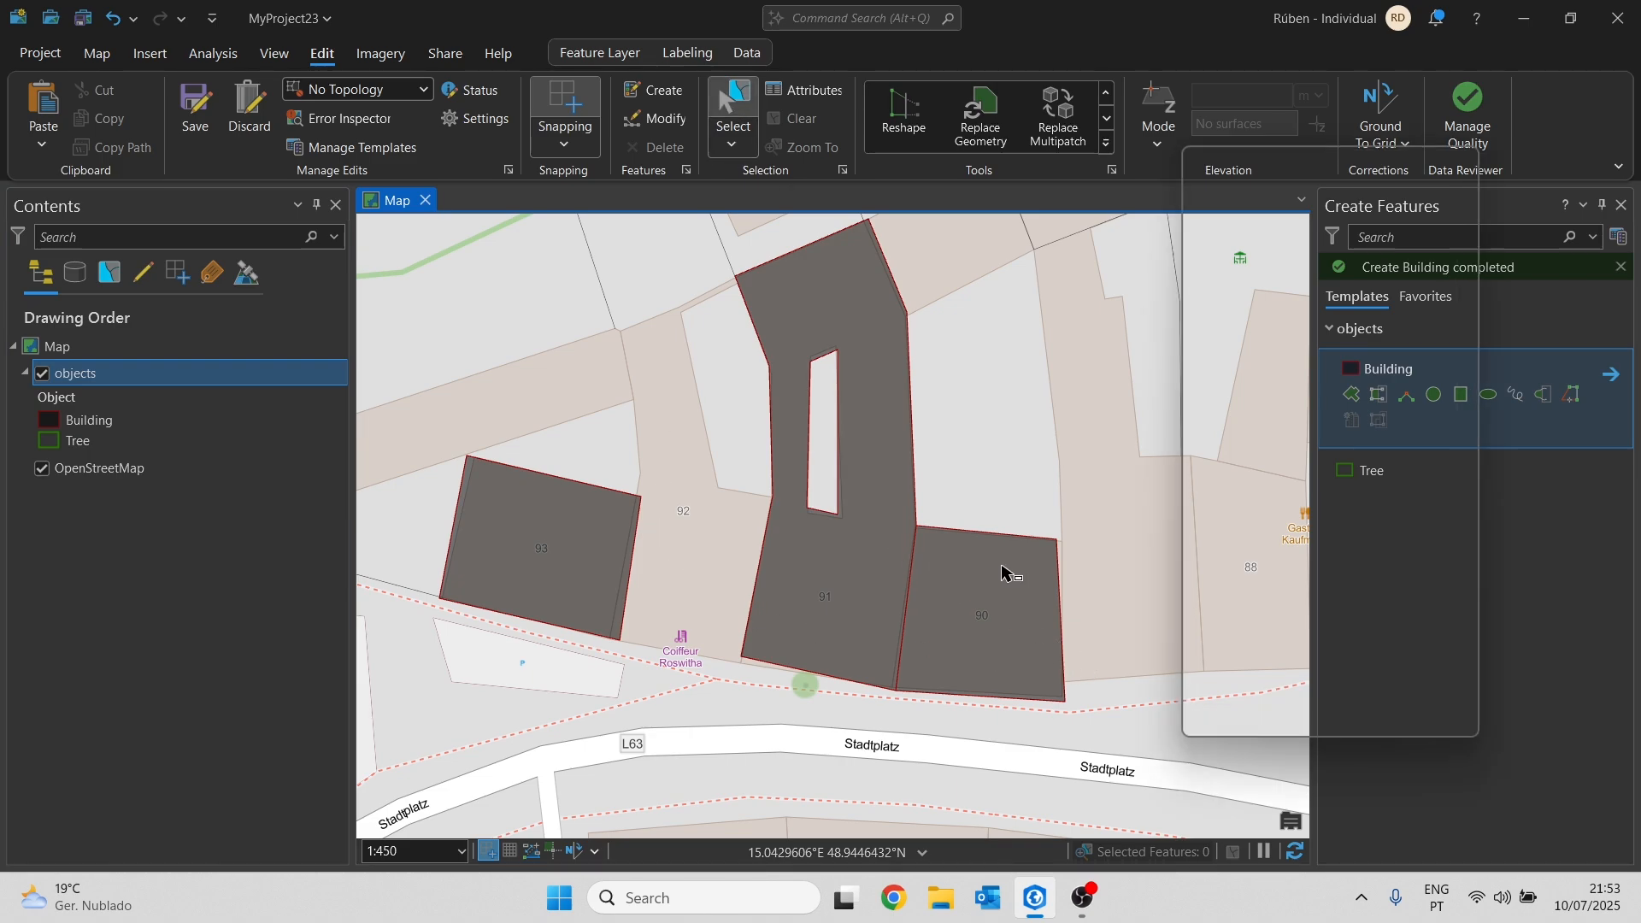
pyautogui.click(1056, 583)
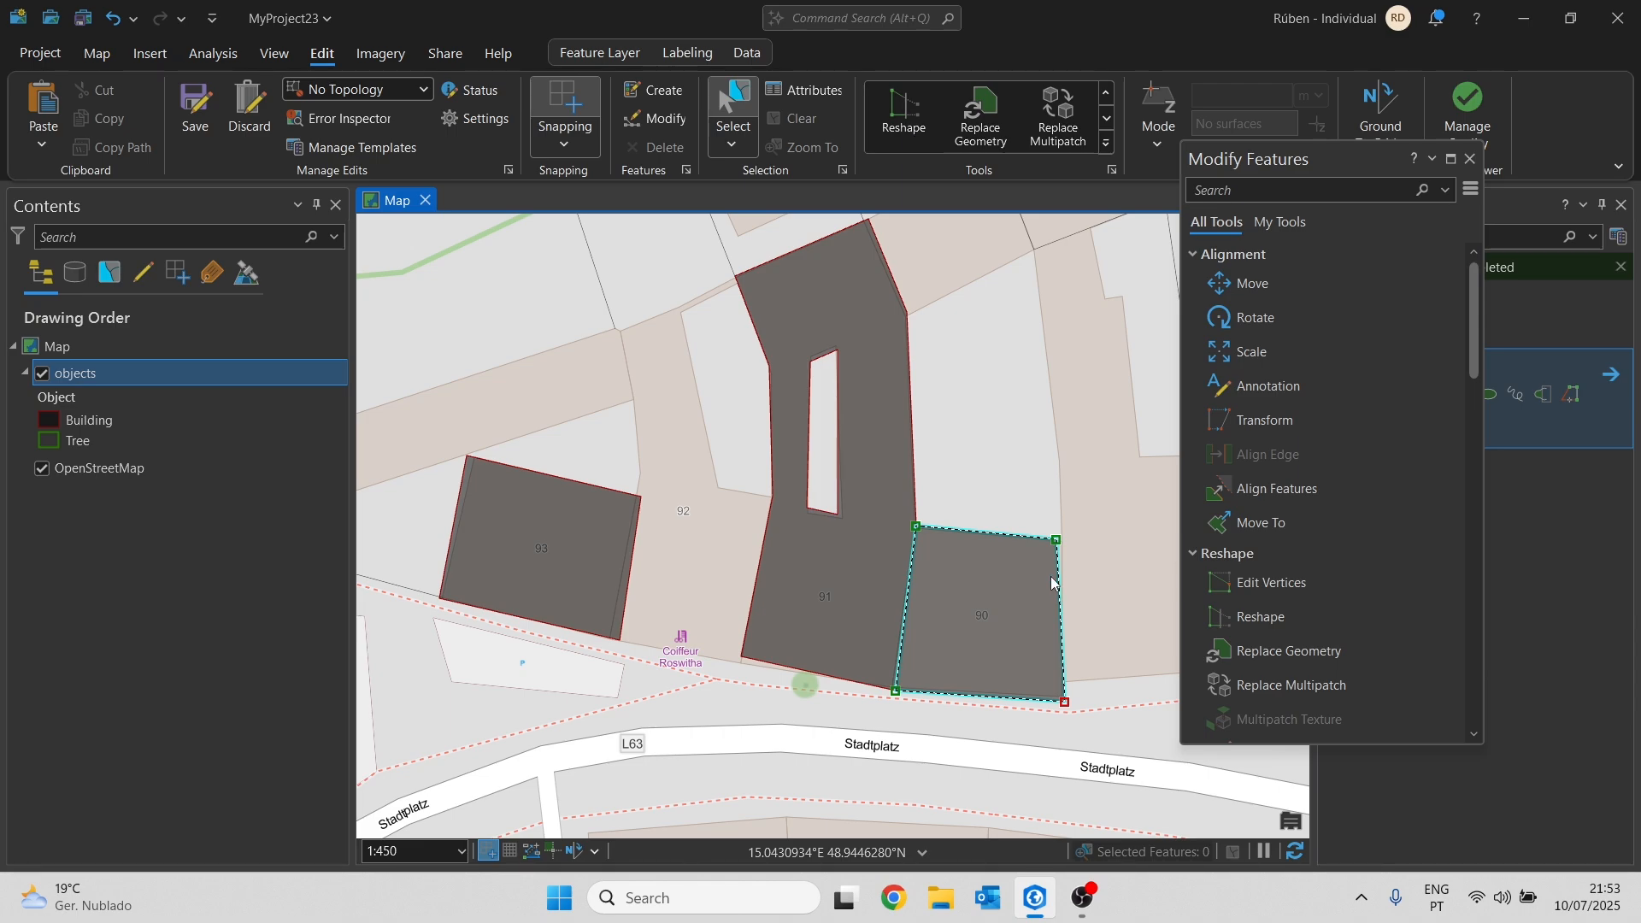
pyautogui.click(1107, 144)
pyautogui.click(1111, 29)
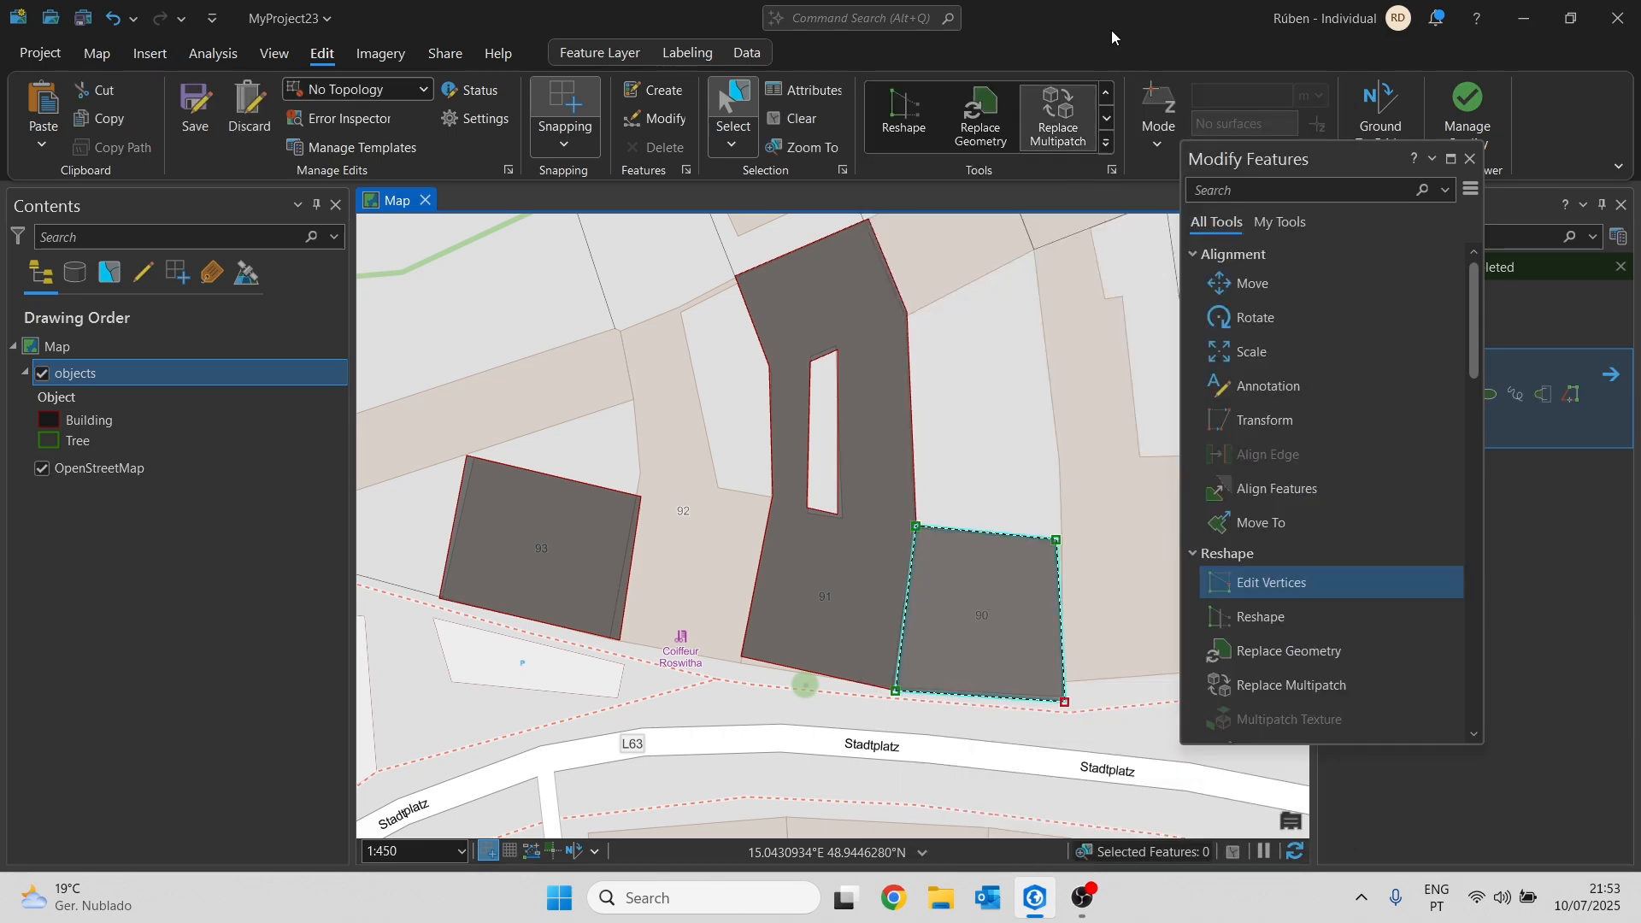
pyautogui.rightClick(992, 542)
pyautogui.click(997, 538)
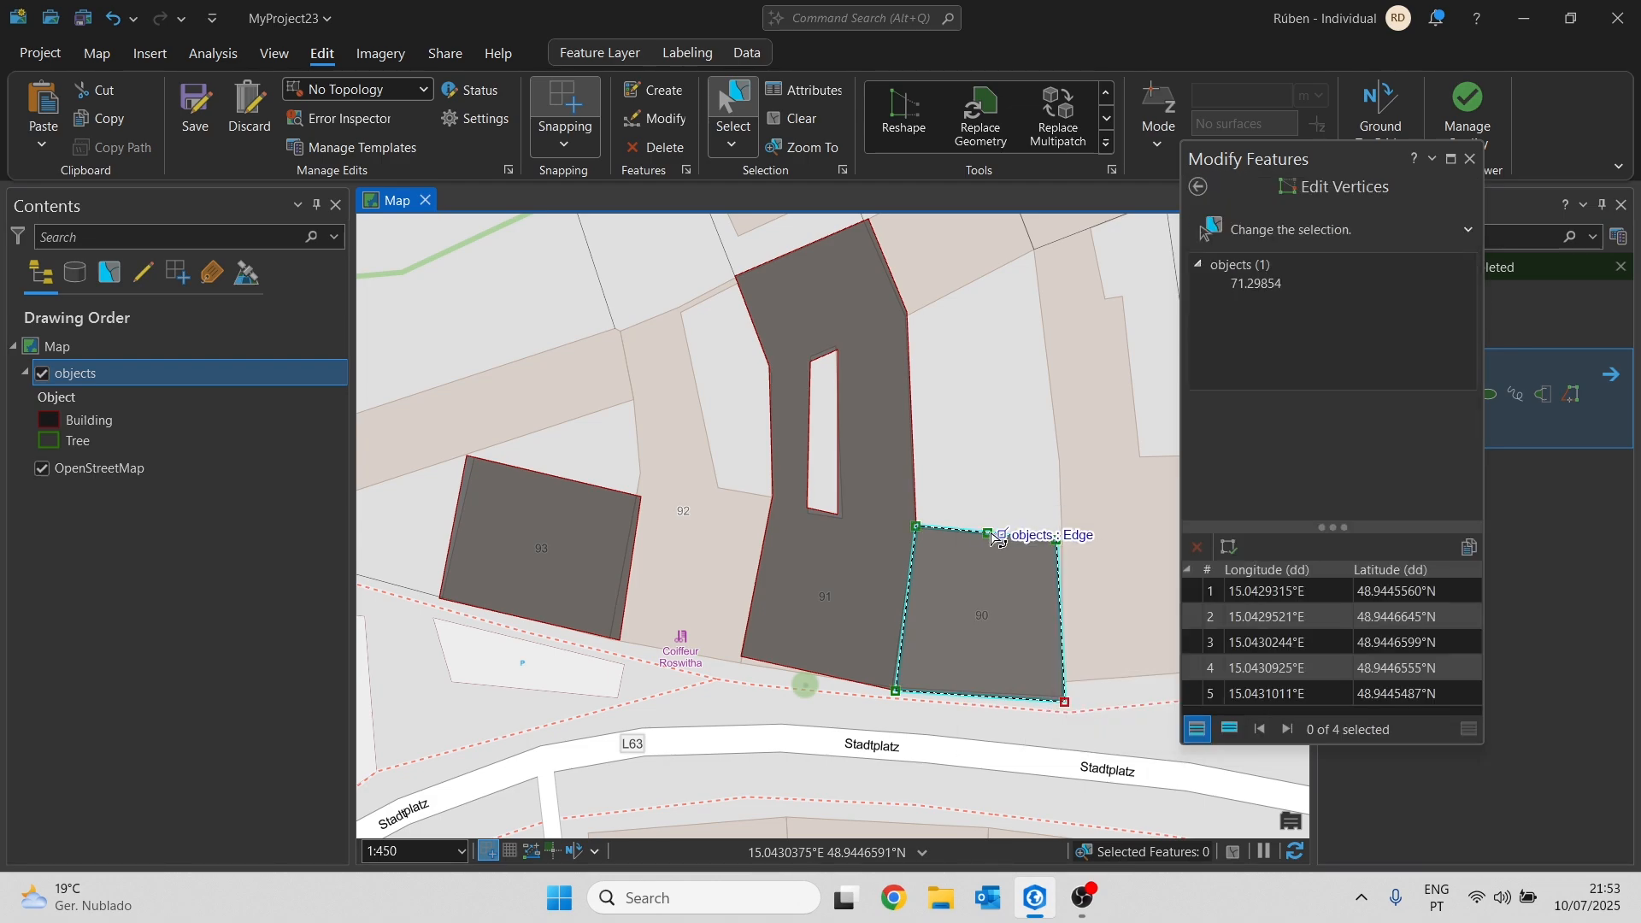
pyautogui.moveTo(991, 534); pyautogui.dragTo(993, 385)
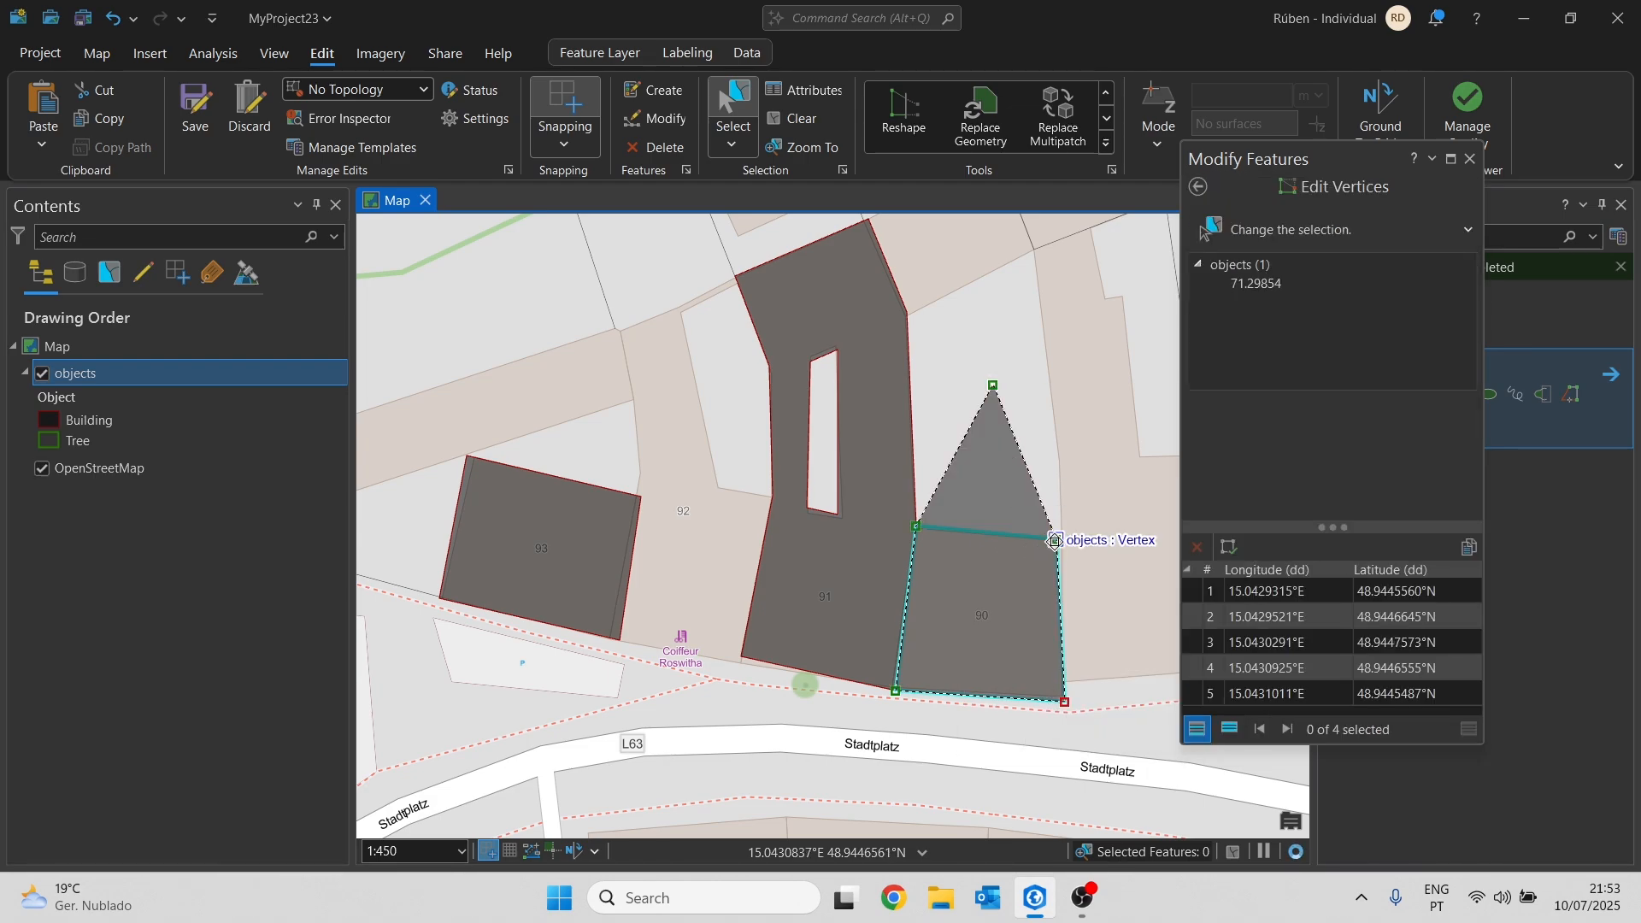
# - Add a vertex on the eastern slope of building 90's peak and delete that vertex again
pyautogui.rightClick(1040, 494)
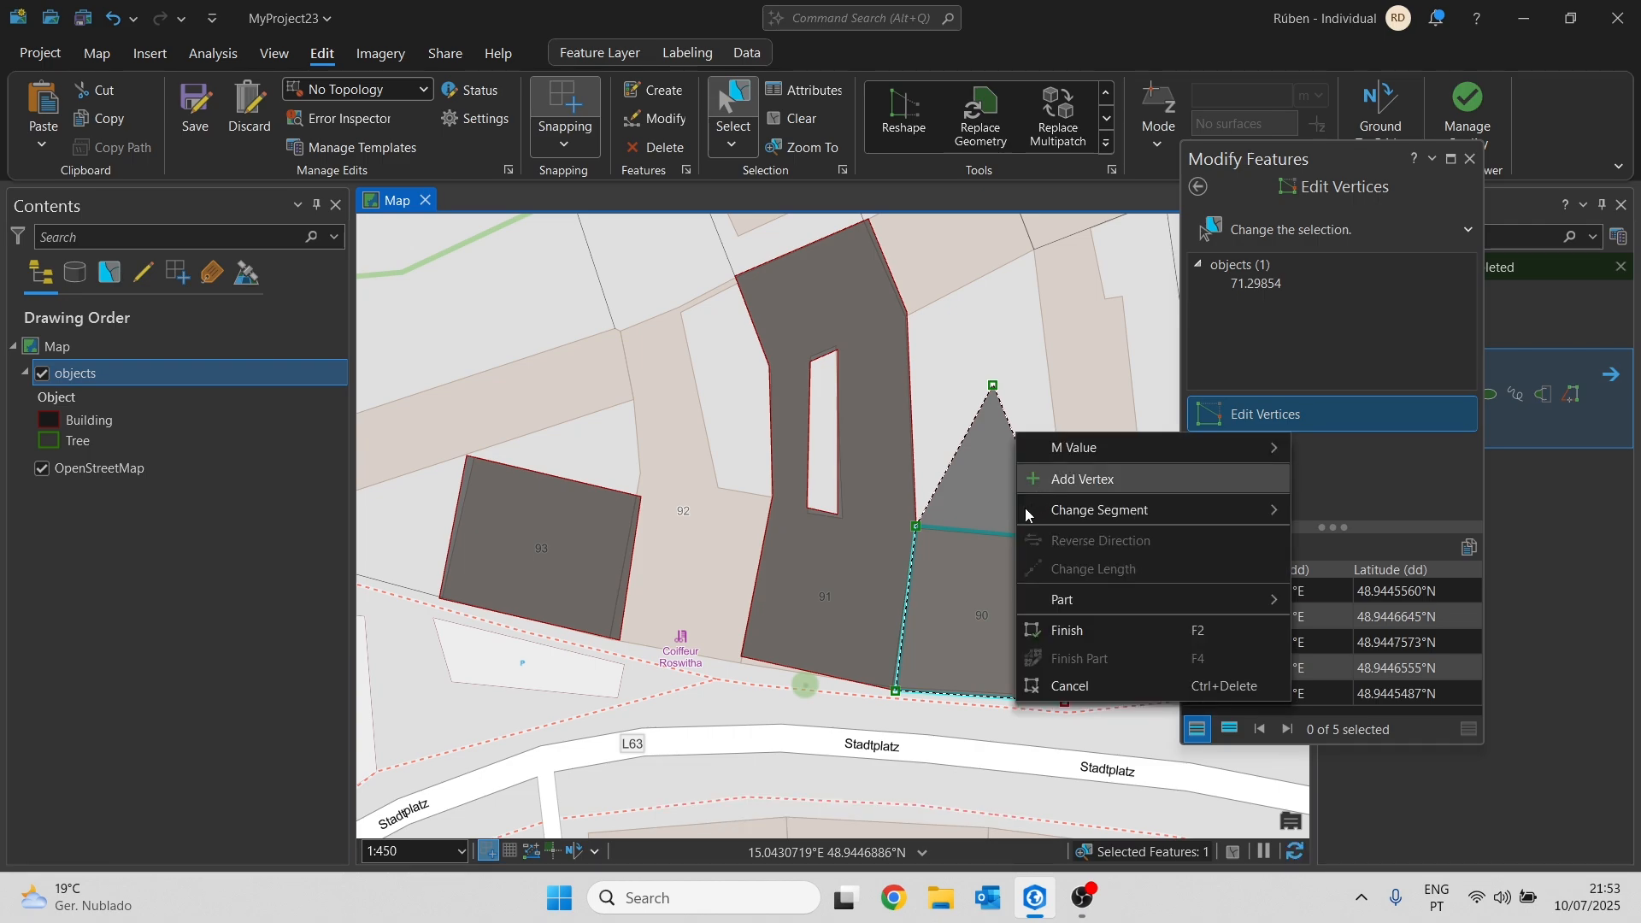
pyautogui.click(1062, 479)
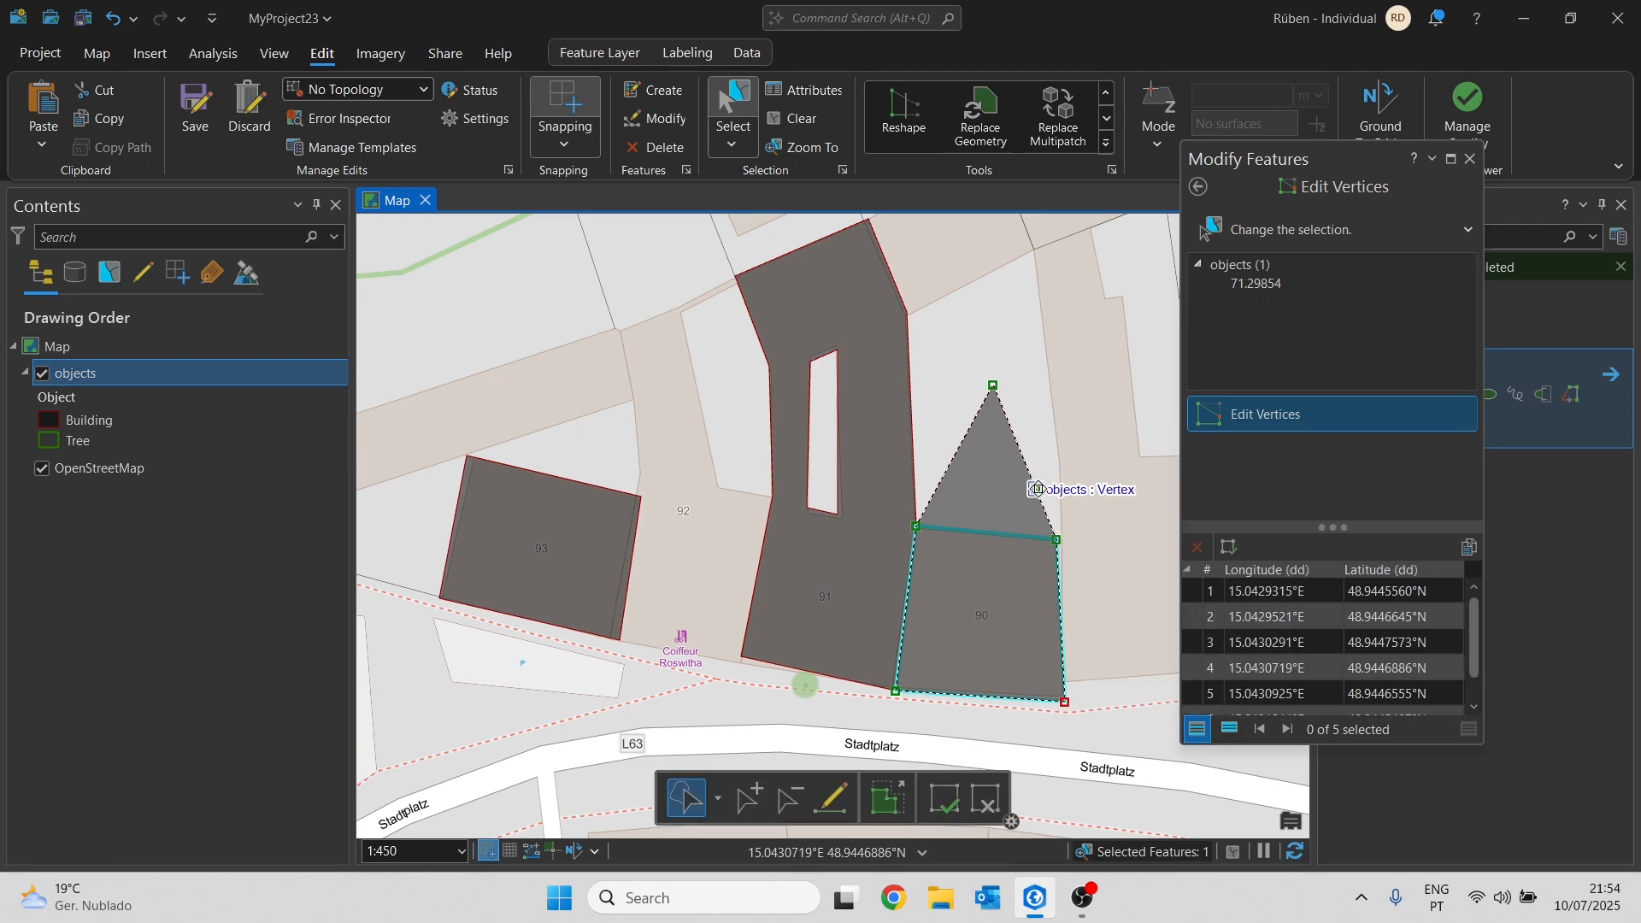
pyautogui.rightClick(1041, 493)
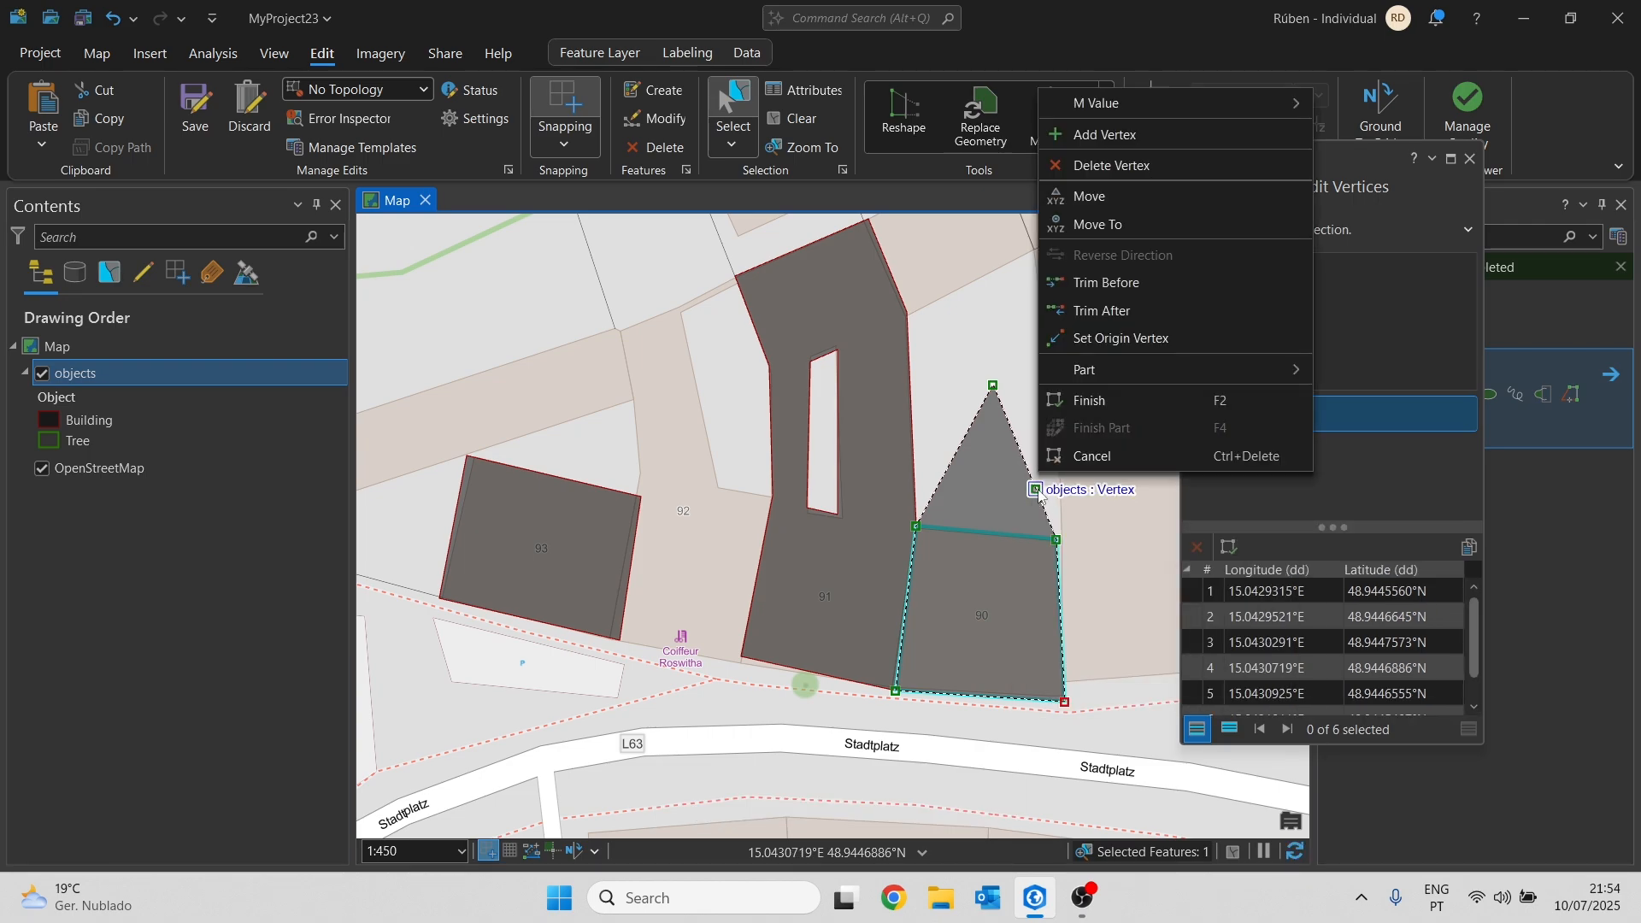
pyautogui.click(1141, 169)
# - Delete the peak vertex of building 90 and finish the vertex edit
pyautogui.rightClick(995, 383)
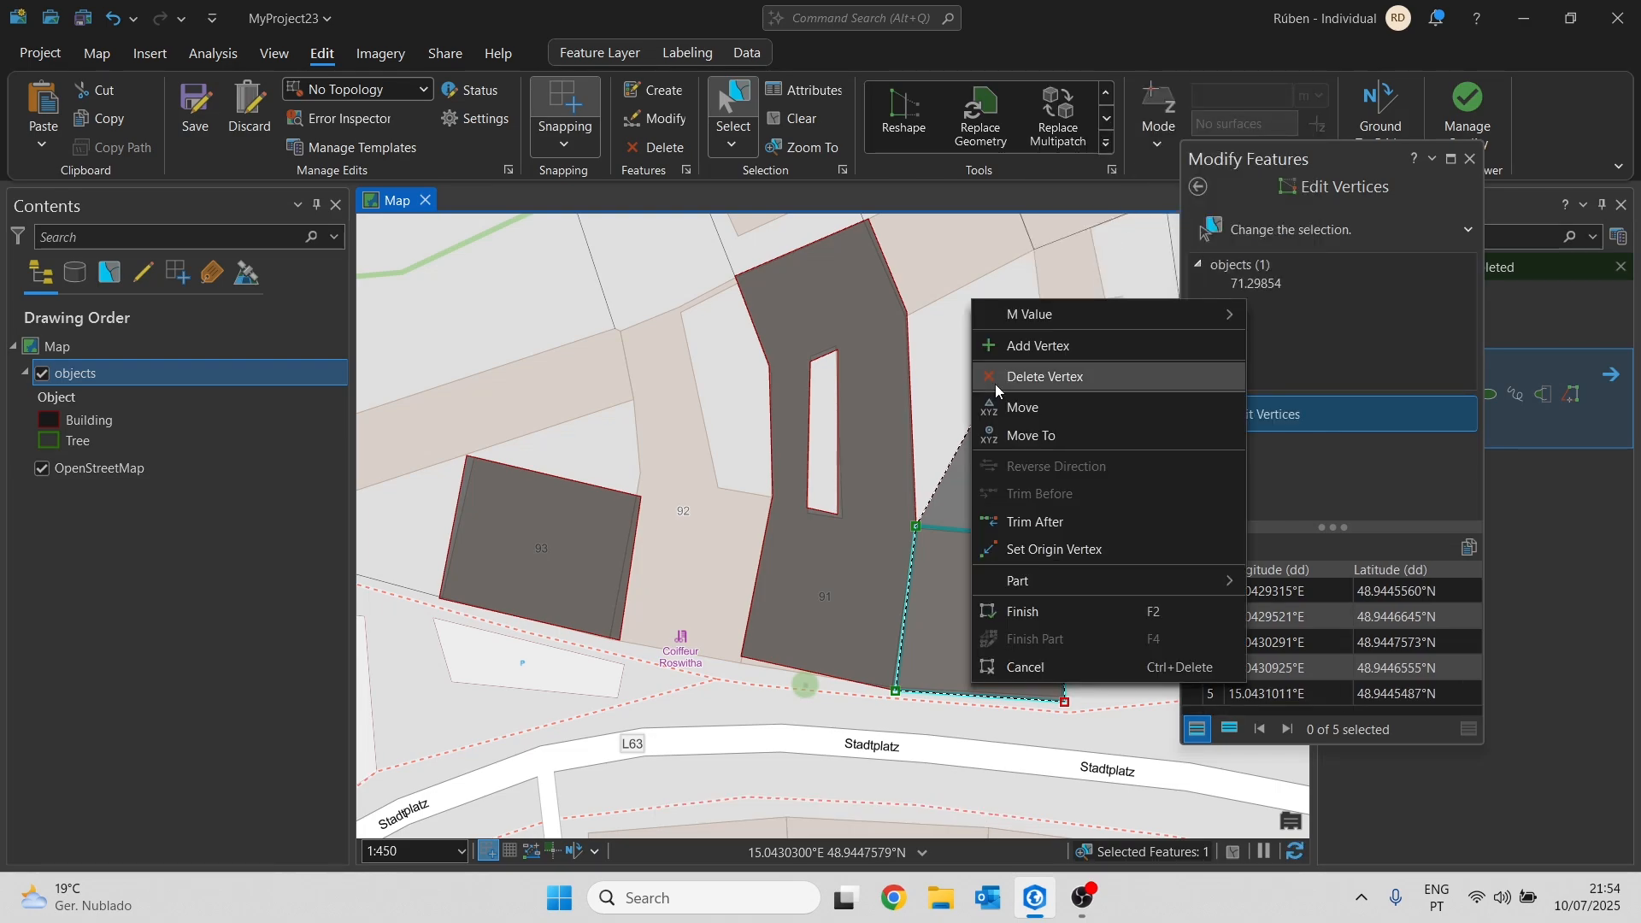
pyautogui.click(997, 386)
pyautogui.press('F2')
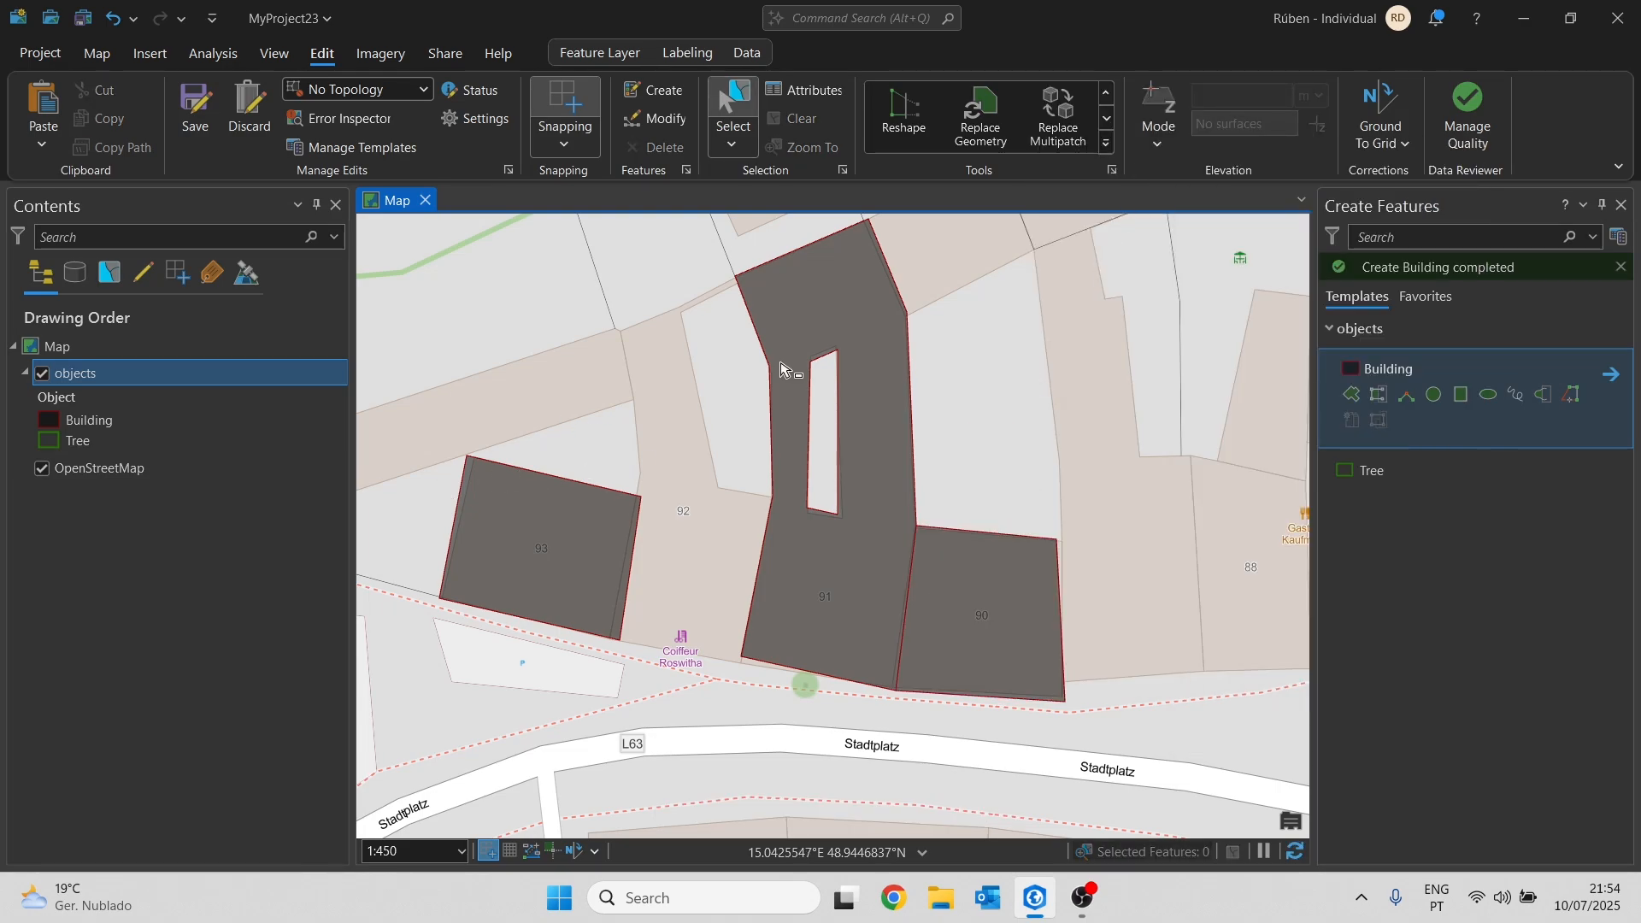
# - Buffer building 93 by 5 m with the Building template, one ring and Dissolve enabled, and select the buffer polygon
pyautogui.click(538, 538)
pyautogui.click(1106, 143)
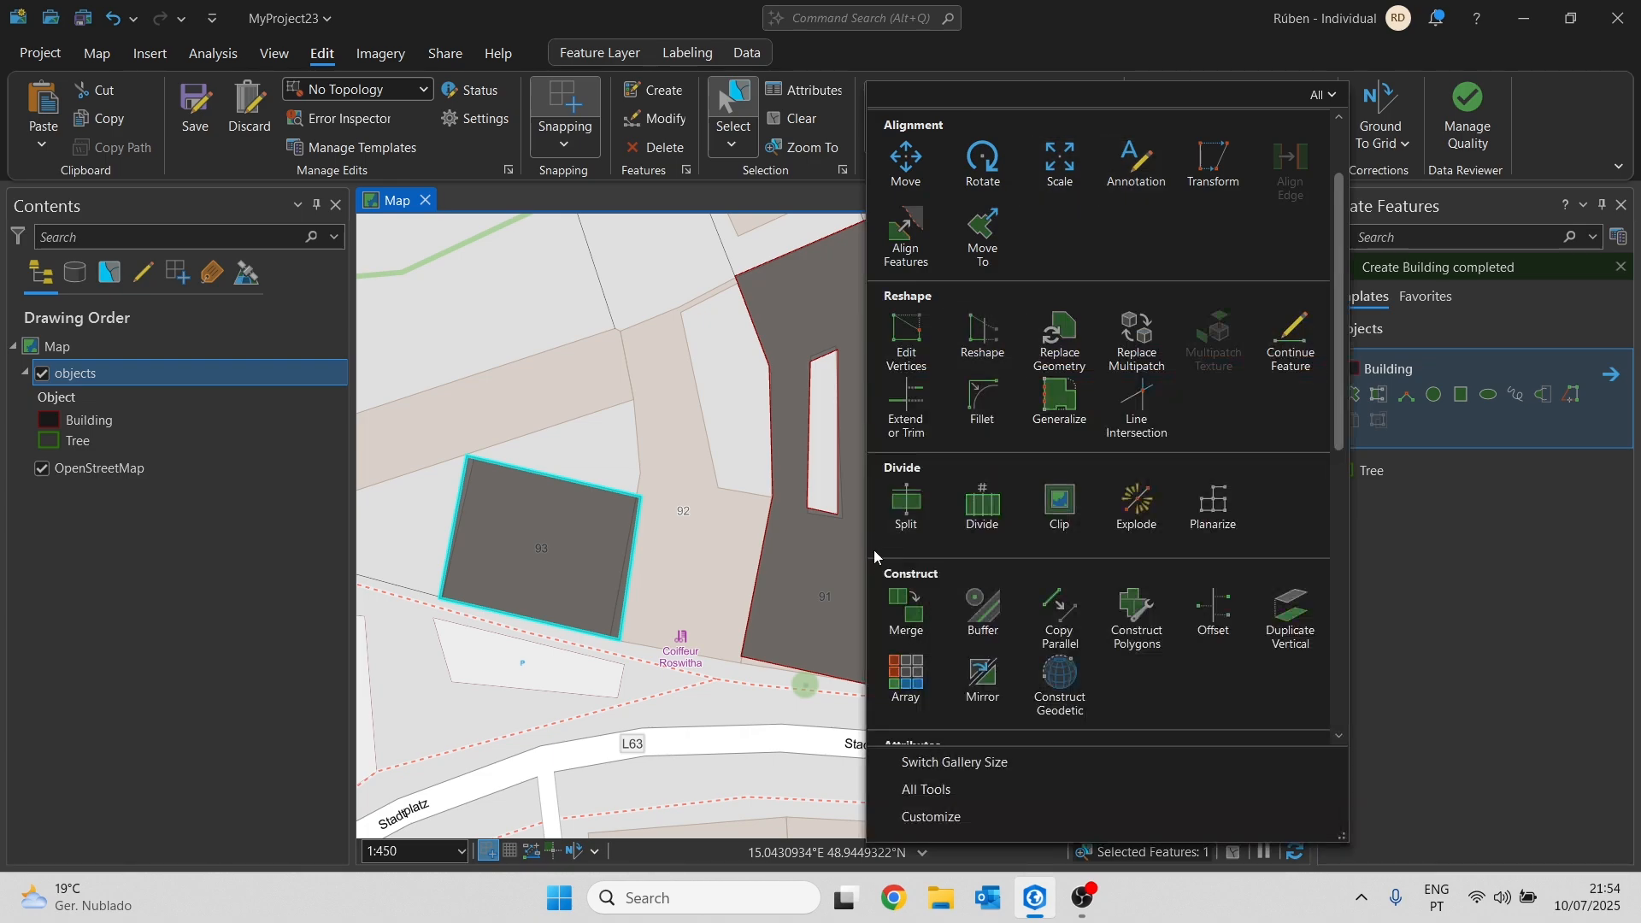
pyautogui.click(971, 627)
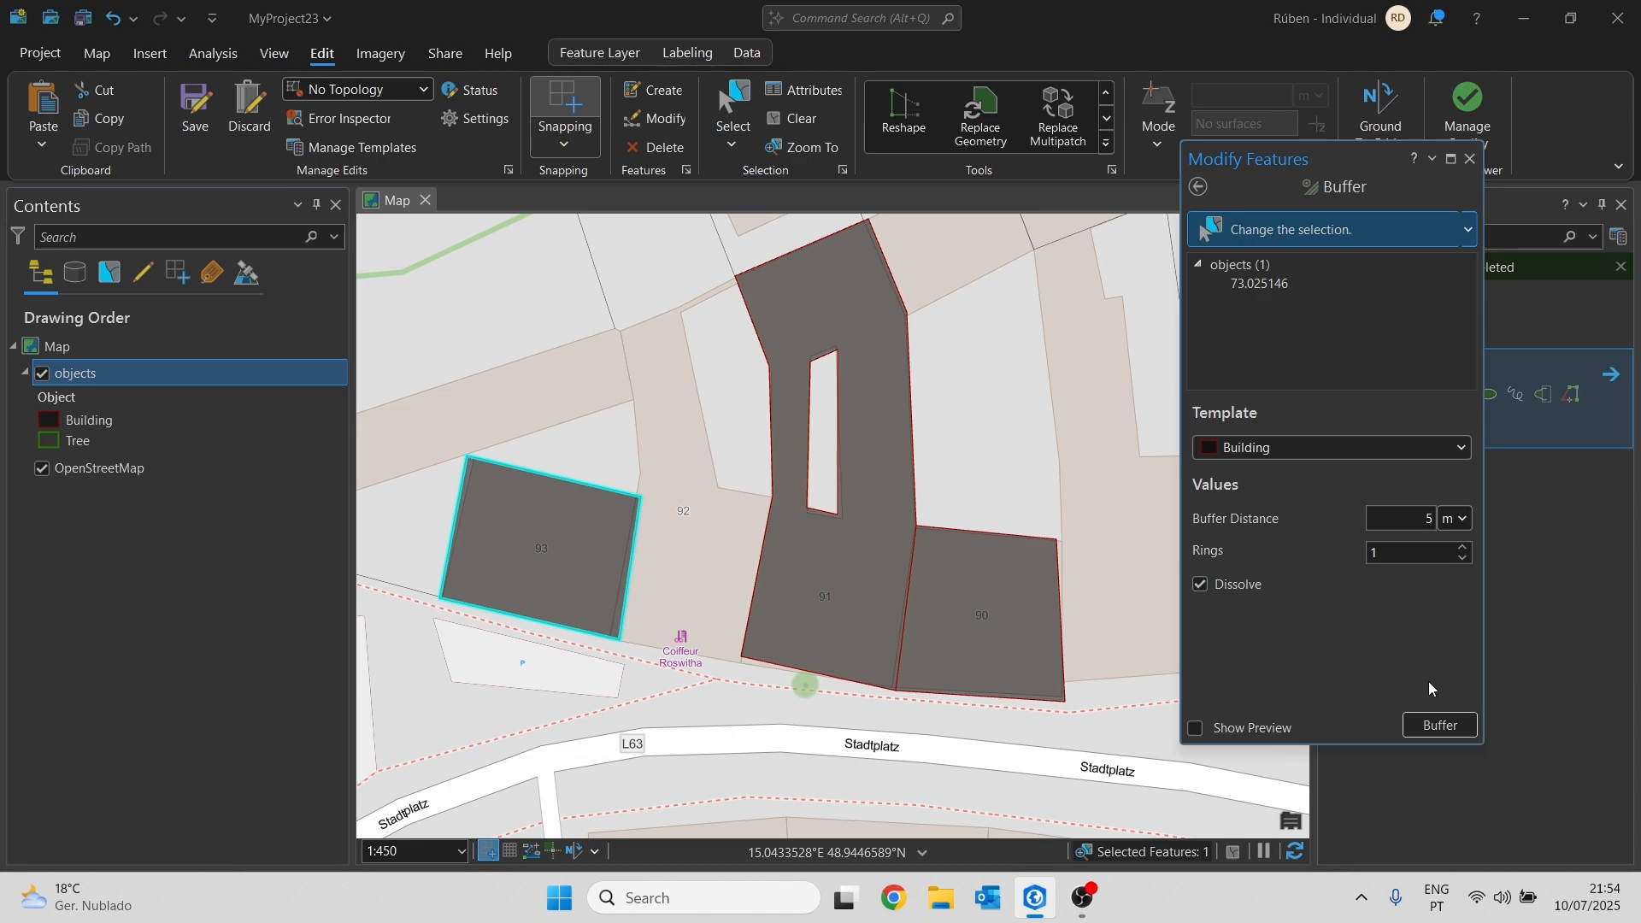
pyautogui.click(1439, 732)
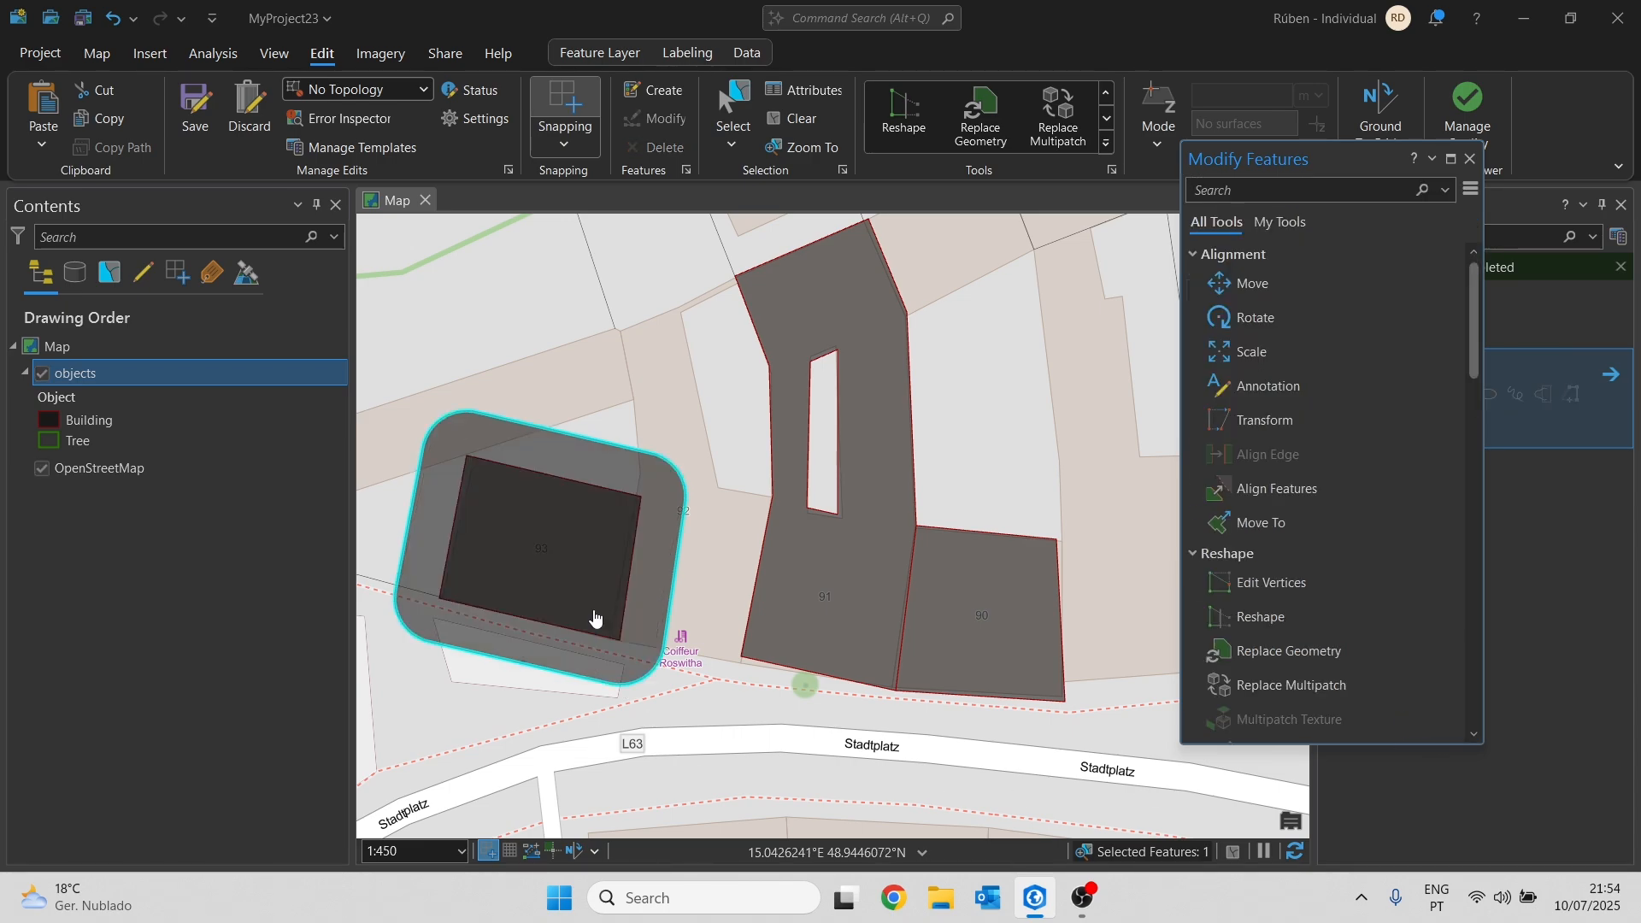
pyautogui.click(732, 107)
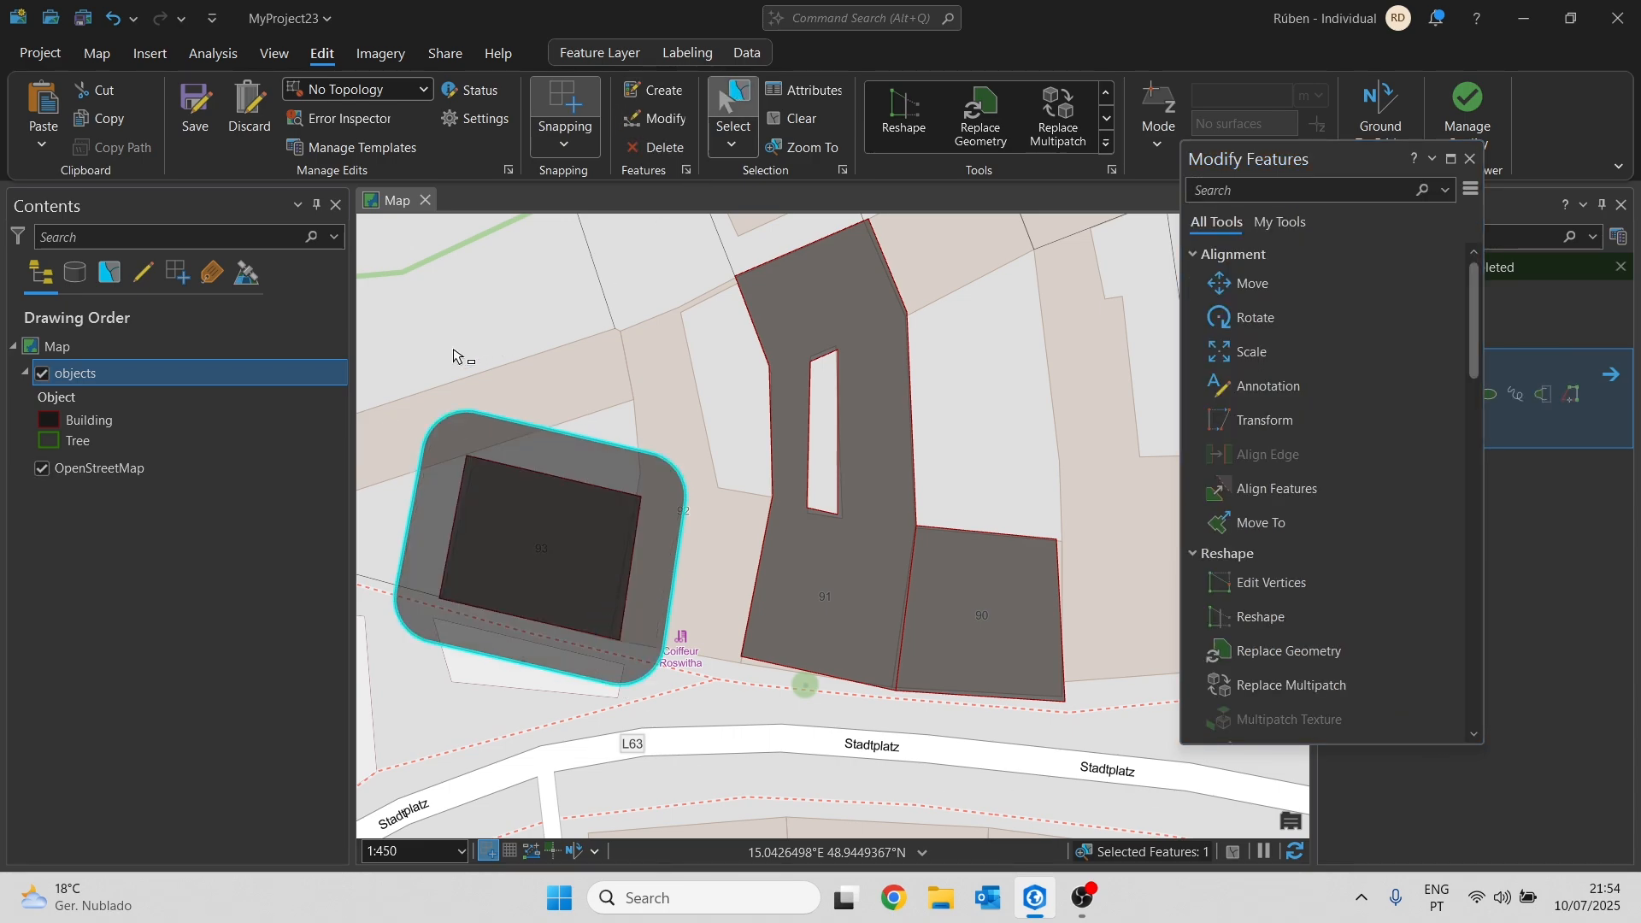
pyautogui.moveTo(441, 373); pyautogui.dragTo(490, 430)
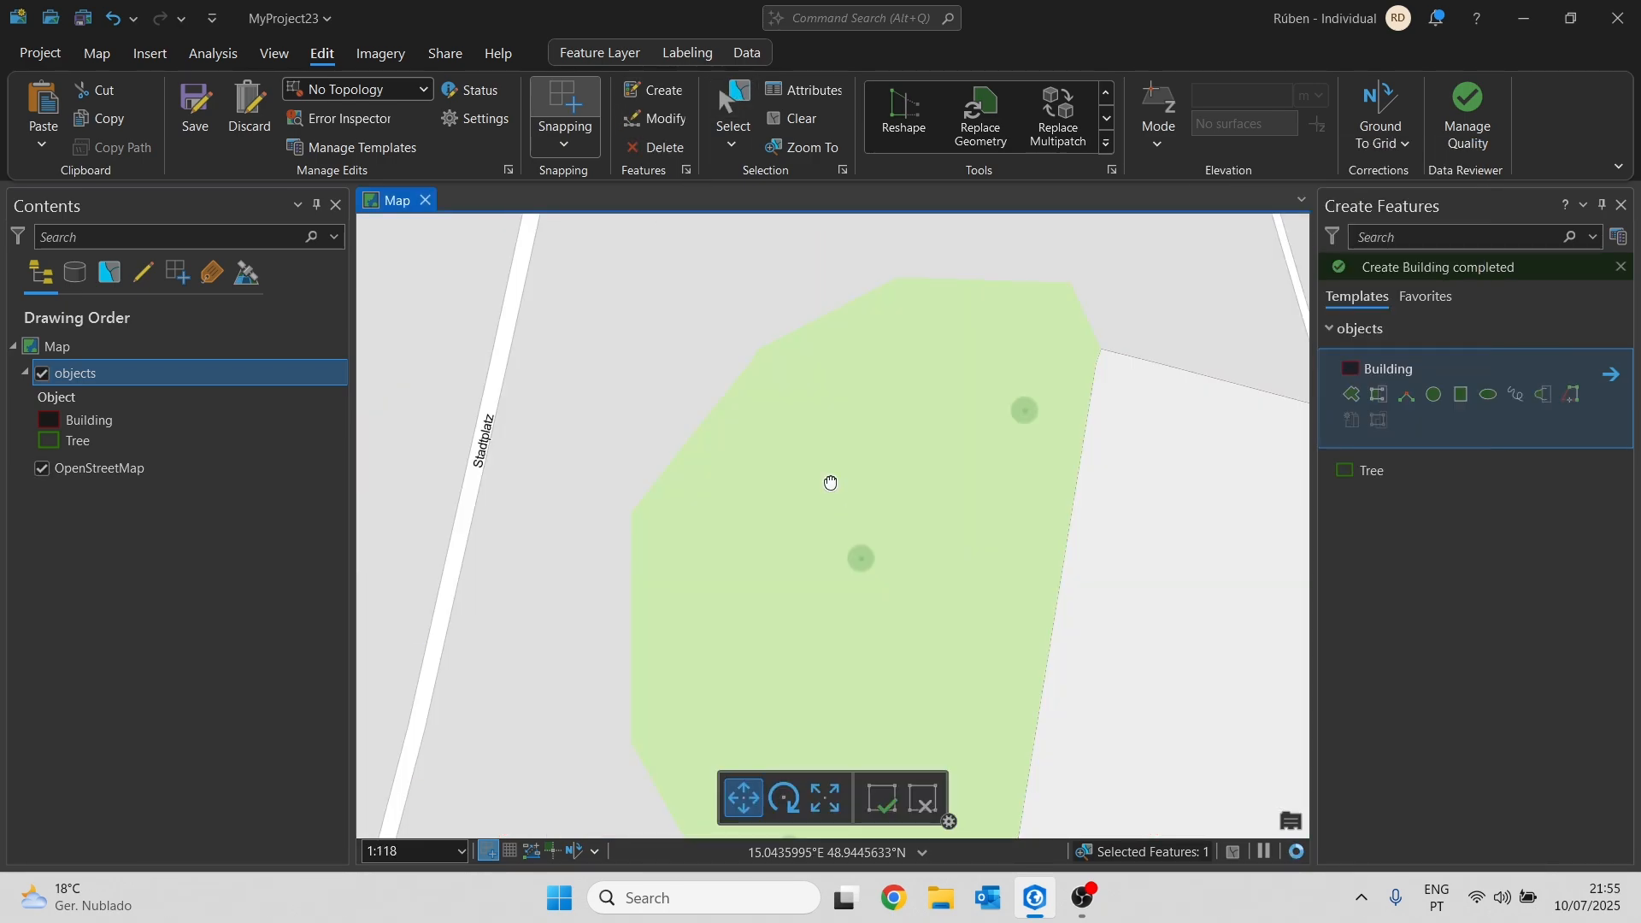
# - Draw a circular Tree feature around the northeastern tree symbol in the green area east of Stadtplatz
pyautogui.scroll(-3, 828, 481)
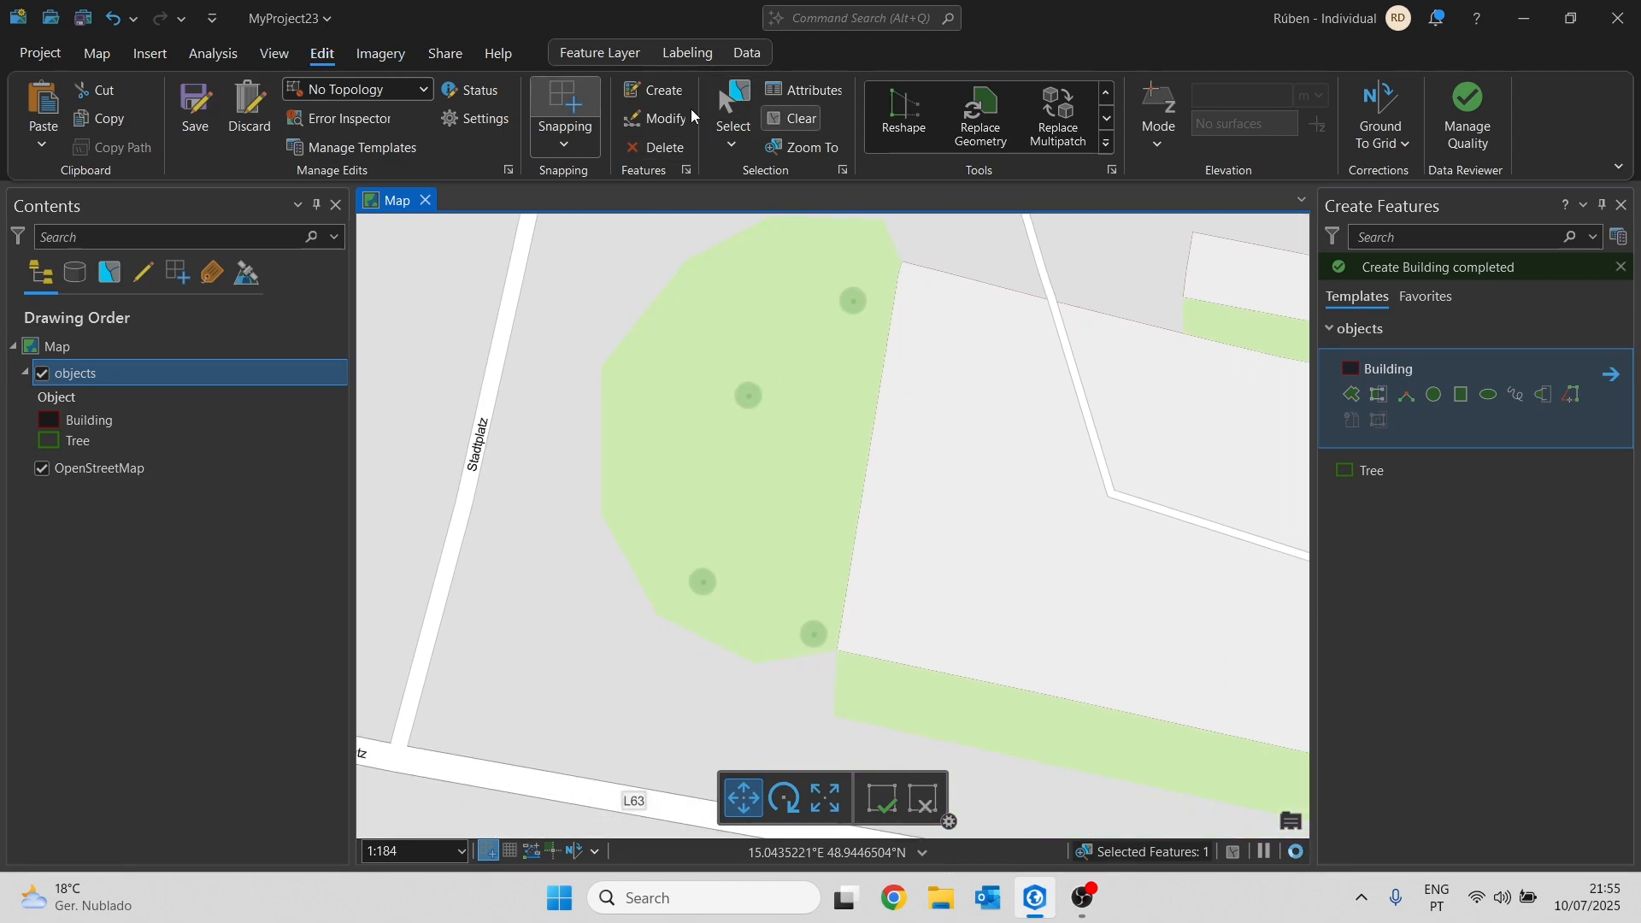
pyautogui.click(1368, 471)
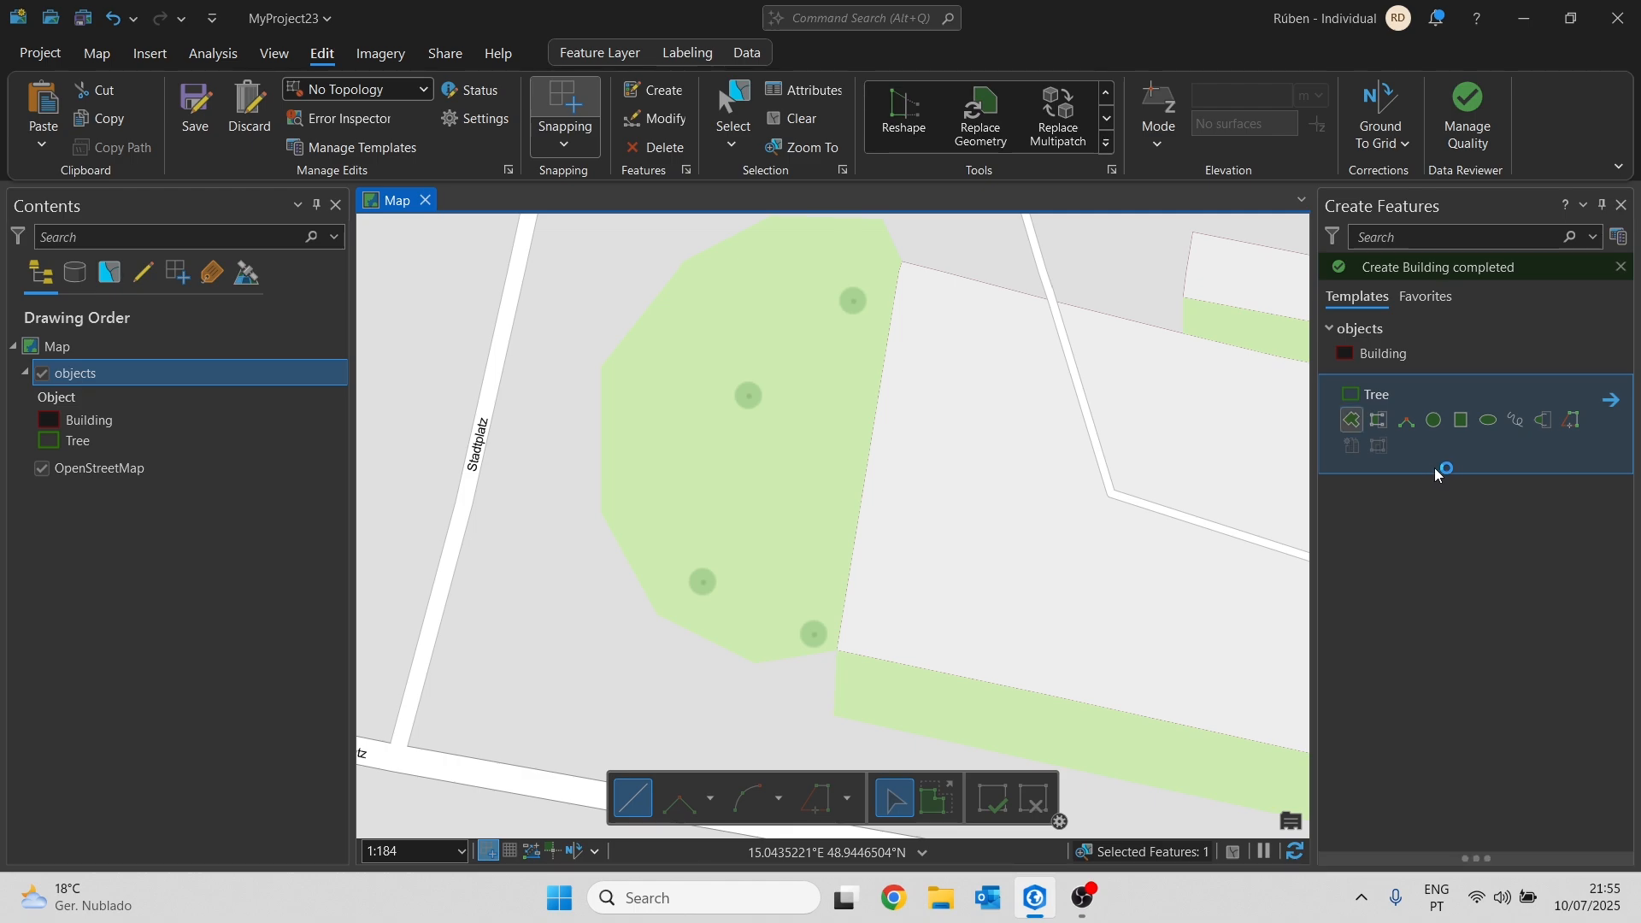
pyautogui.click(1441, 422)
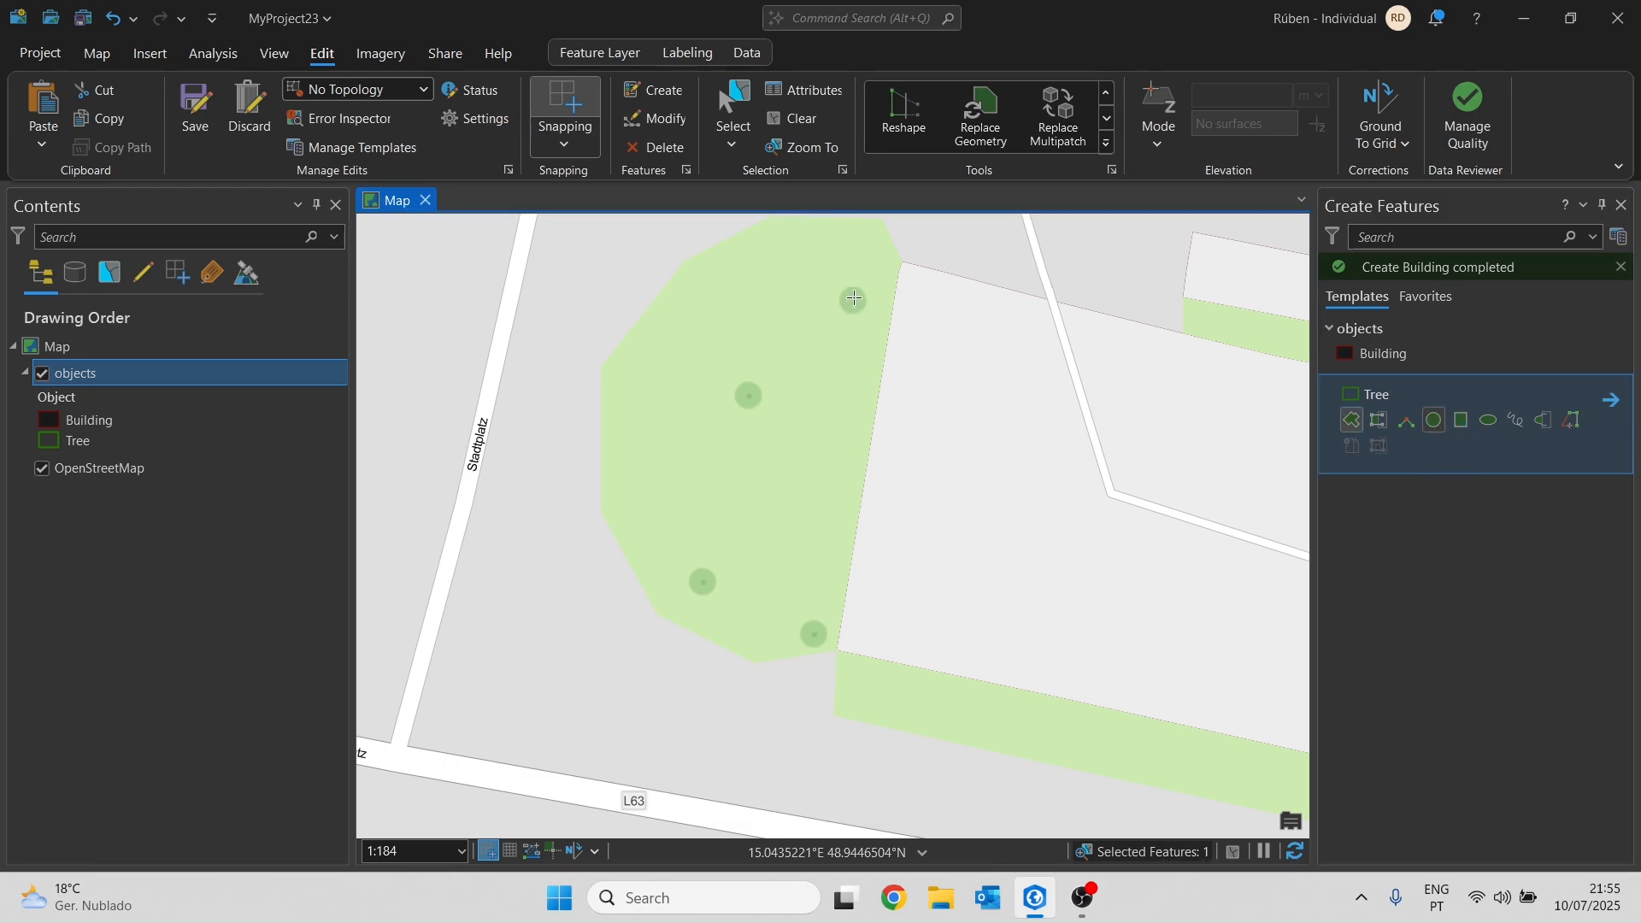
pyautogui.click(854, 300)
pyautogui.click(863, 320)
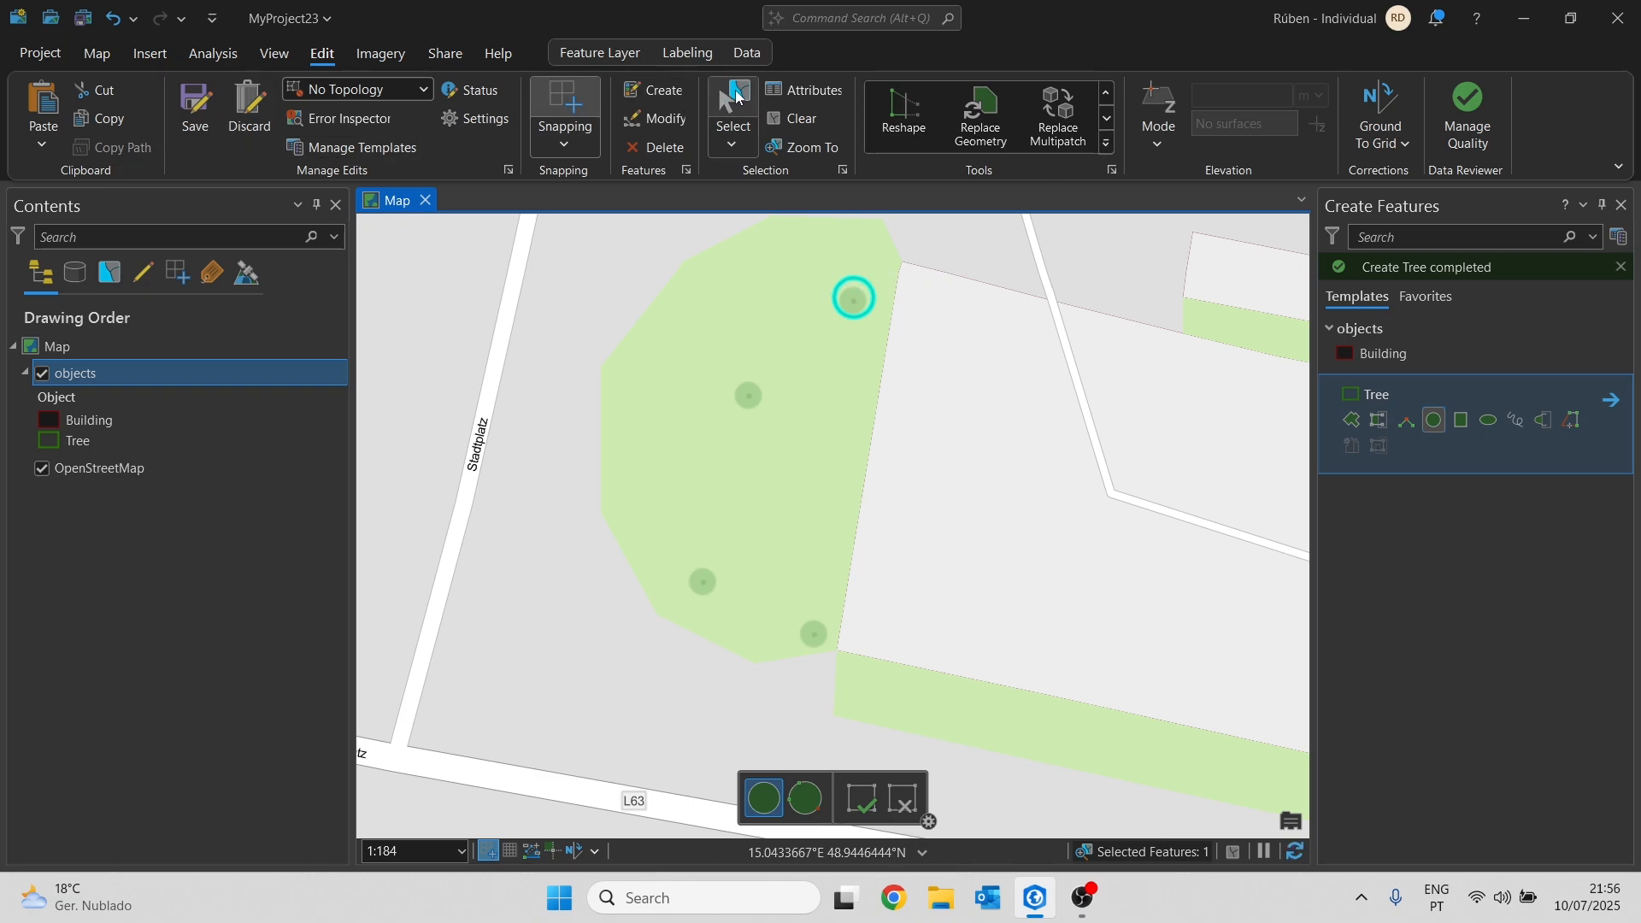
# - Copy the northeastern Tree circle, paste it, and move the copy onto the nearest tree symbol to its southwest
pyautogui.click(733, 106)
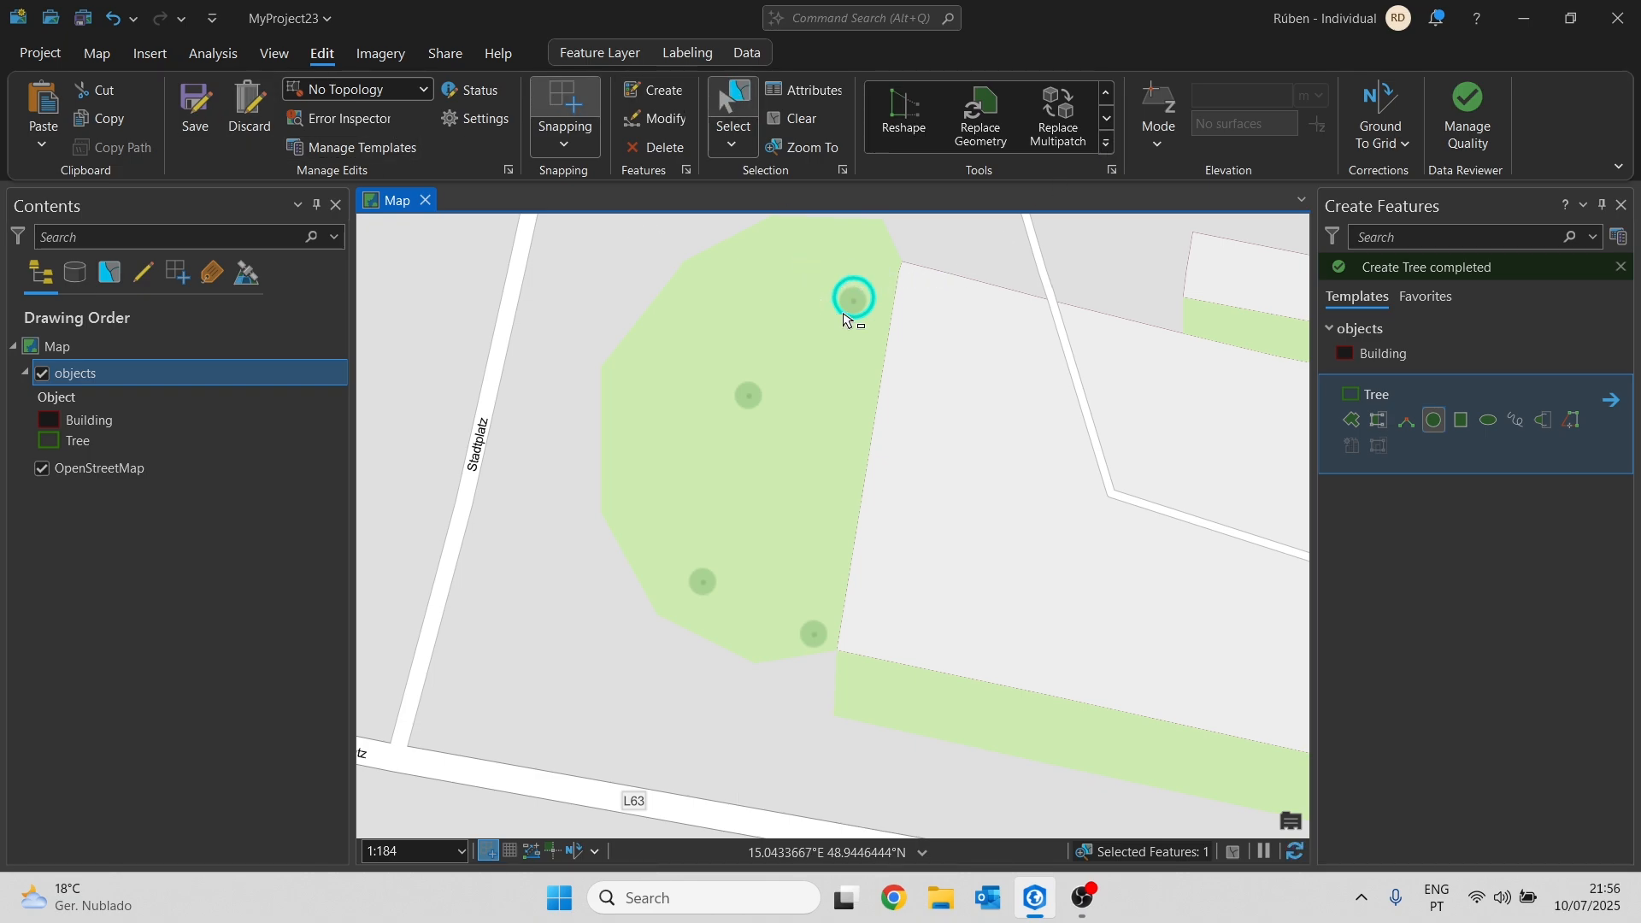
pyautogui.click(101, 117)
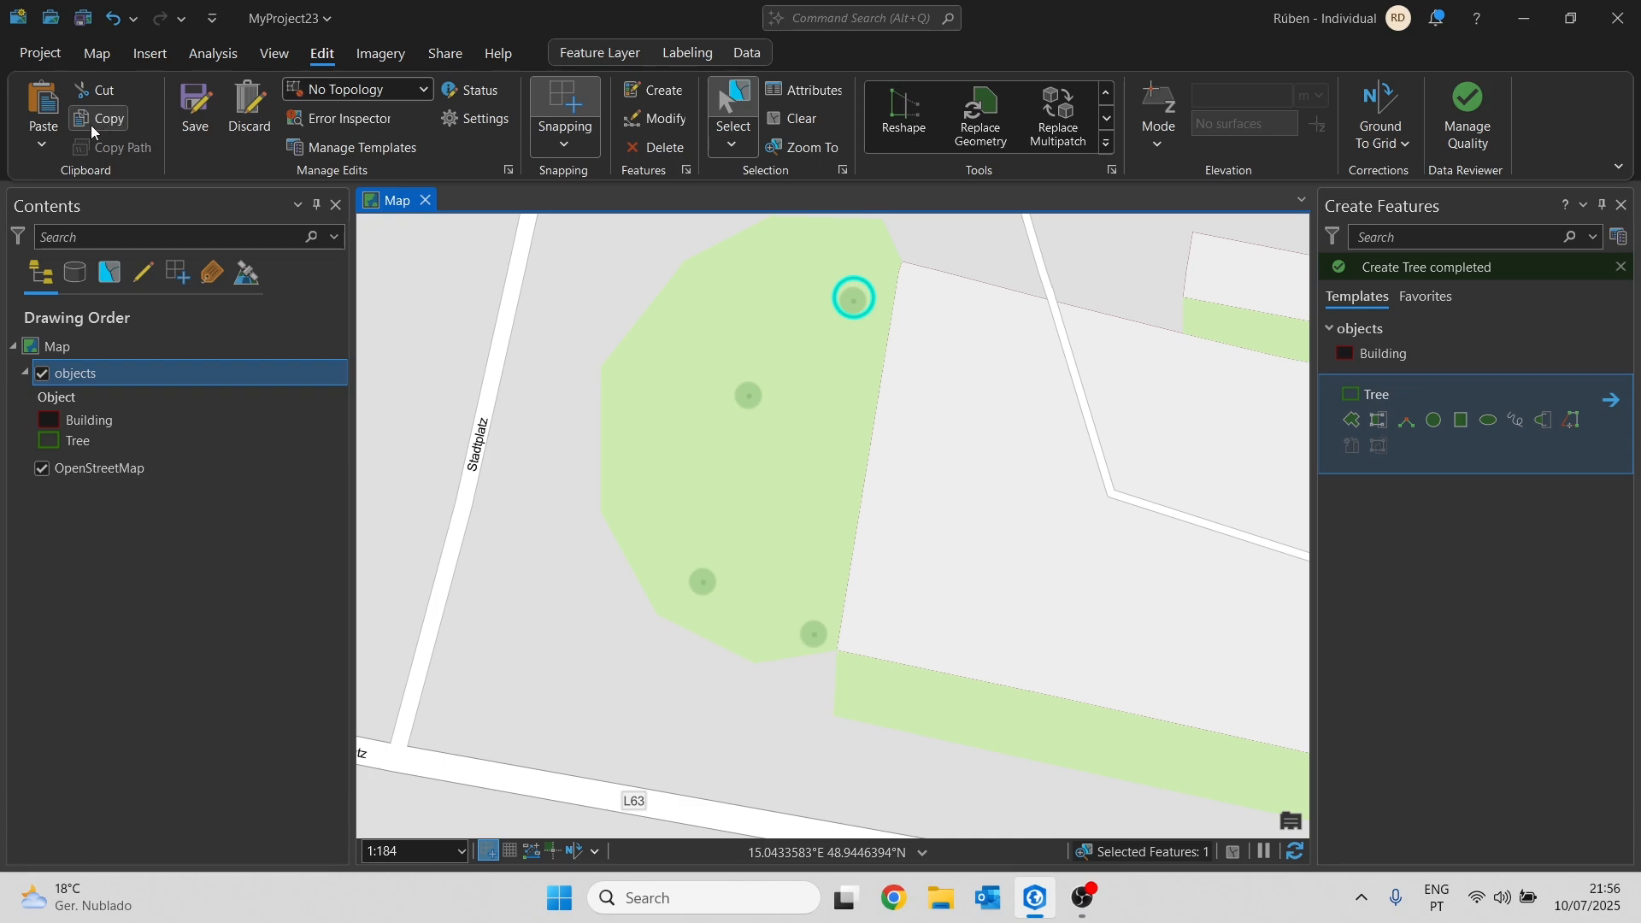
pyautogui.hotkey('ctrl', 'v')
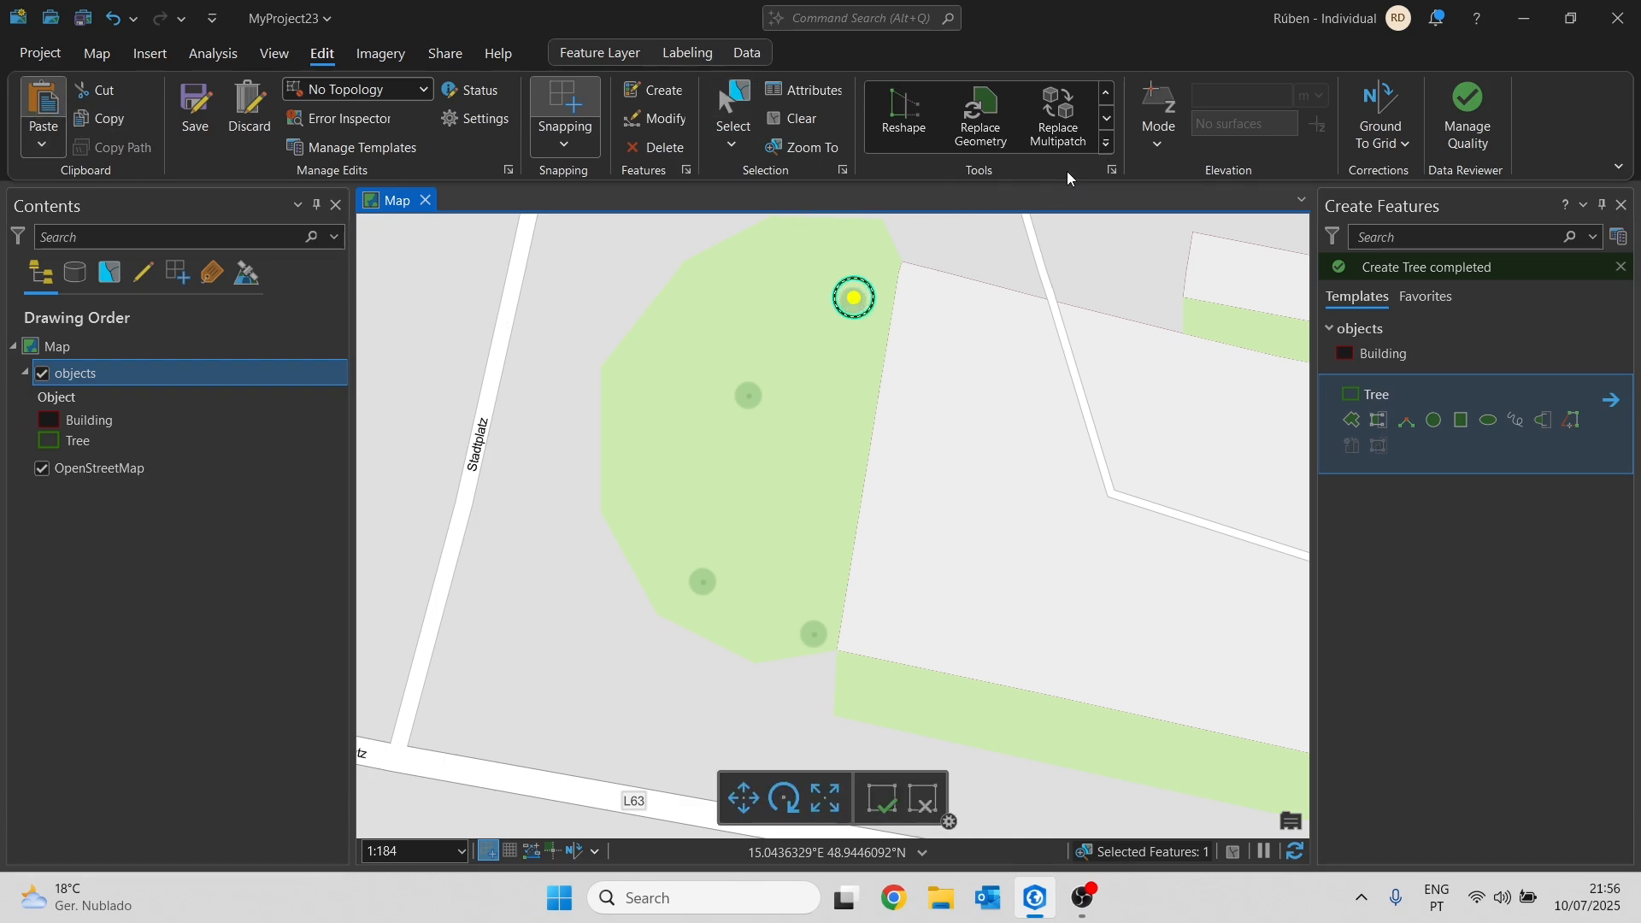
pyautogui.click(1107, 144)
pyautogui.click(900, 159)
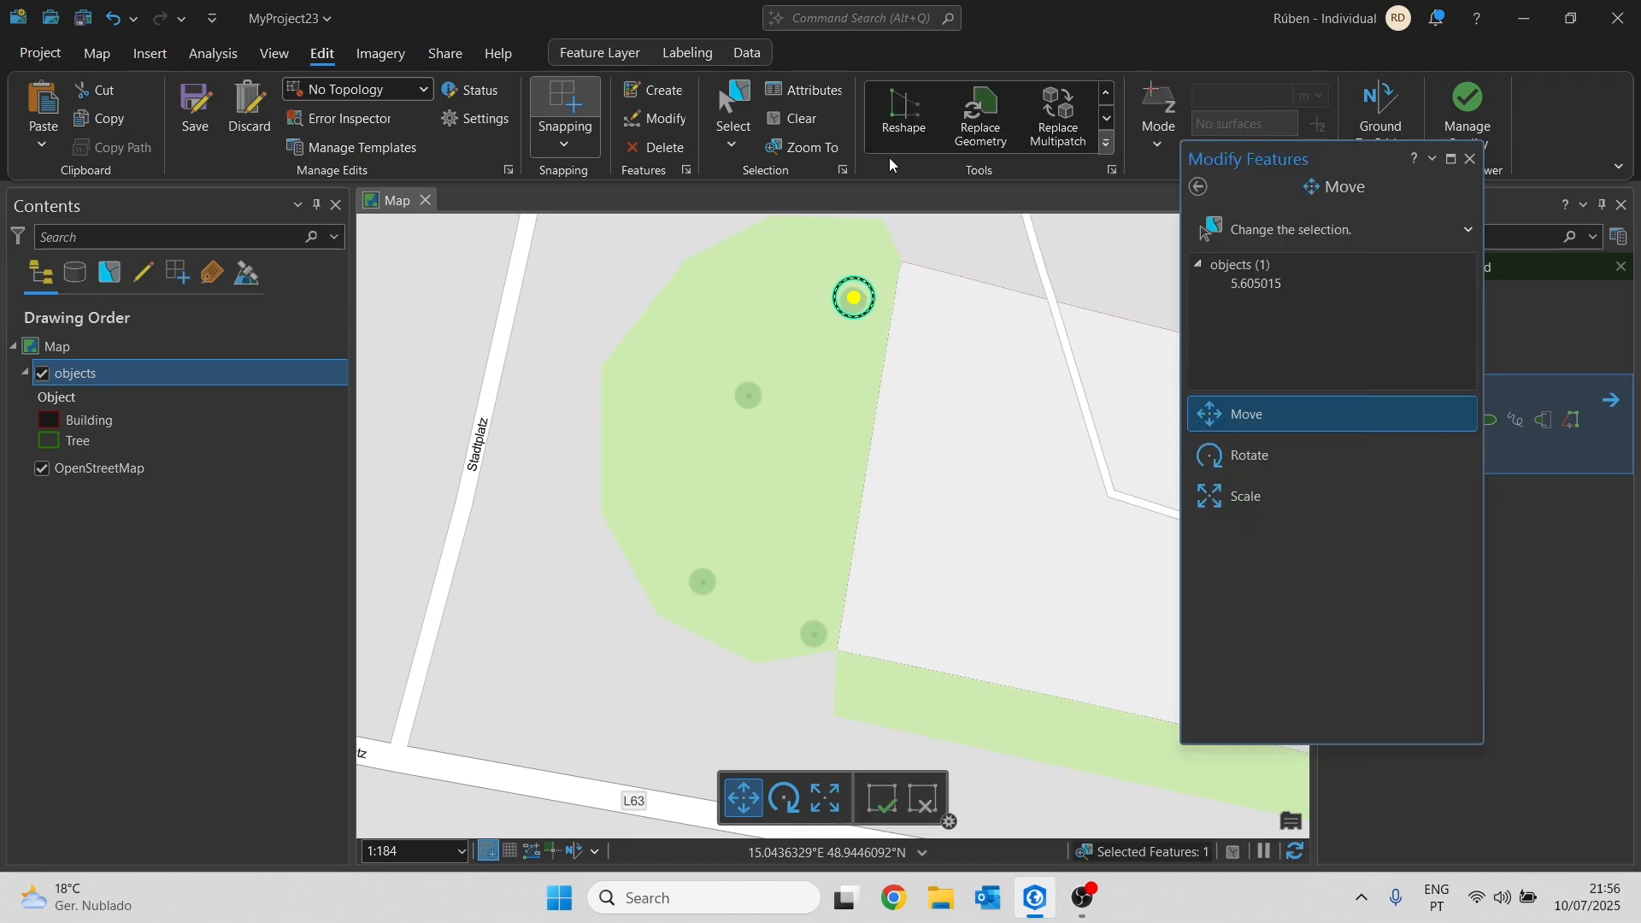
pyautogui.moveTo(842, 306); pyautogui.dragTo(750, 394)
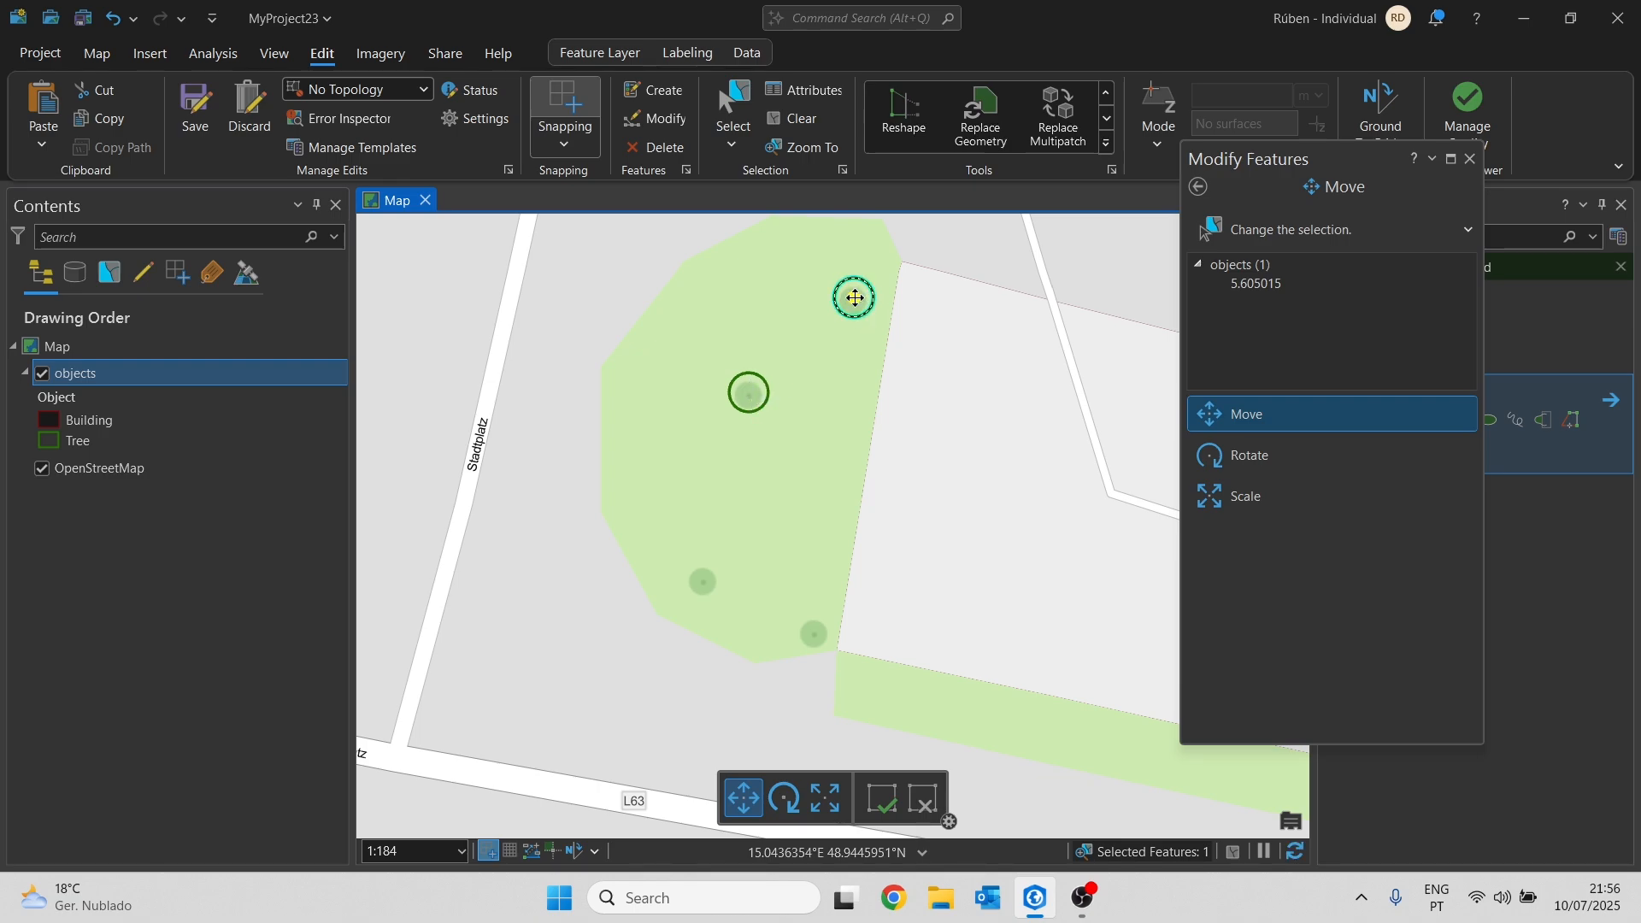
# - Paste another copy of the Tree circle, move it onto the southwestern tree symbol in the green area, and clear the selection
pyautogui.moveTo(855, 298); pyautogui.dragTo(700, 580)
pyautogui.click(793, 120)
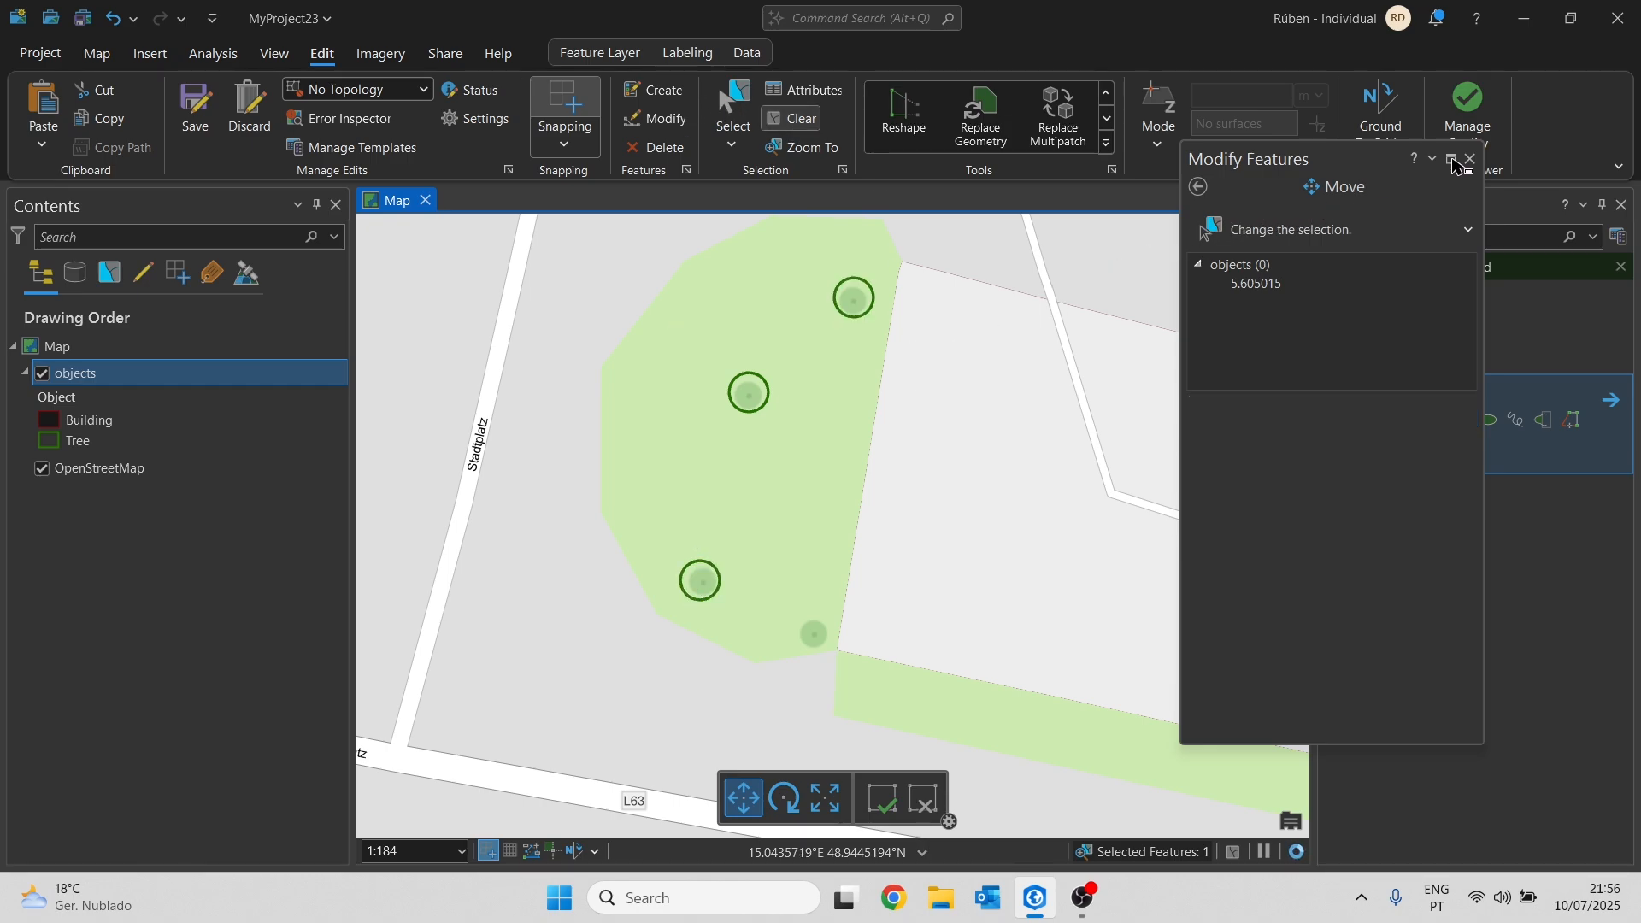
pyautogui.scroll(-2, 916, 372)
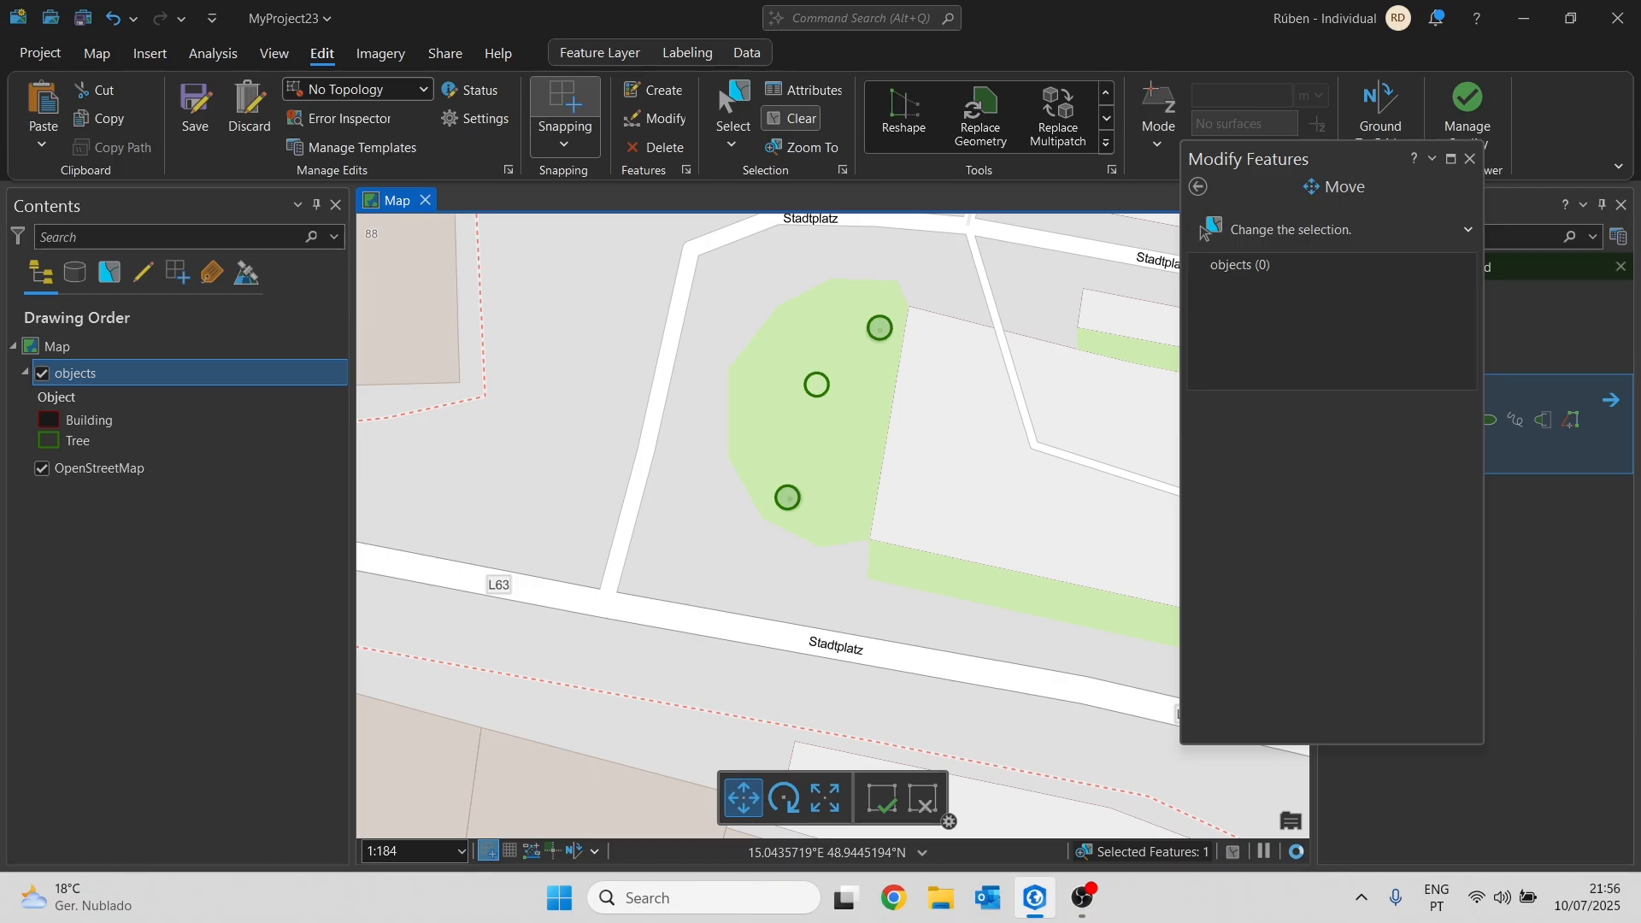